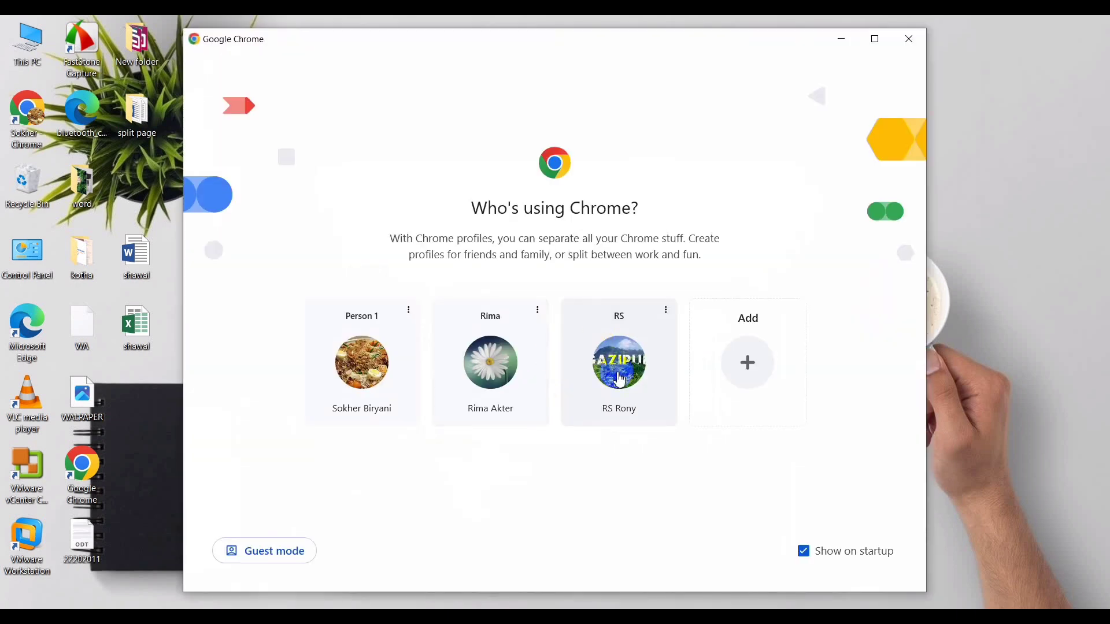
- Open a browser profile, search for infinityfree and open the registration page on the InfinityFree website
{"action": "left_click", "coordinate": [617, 373]}
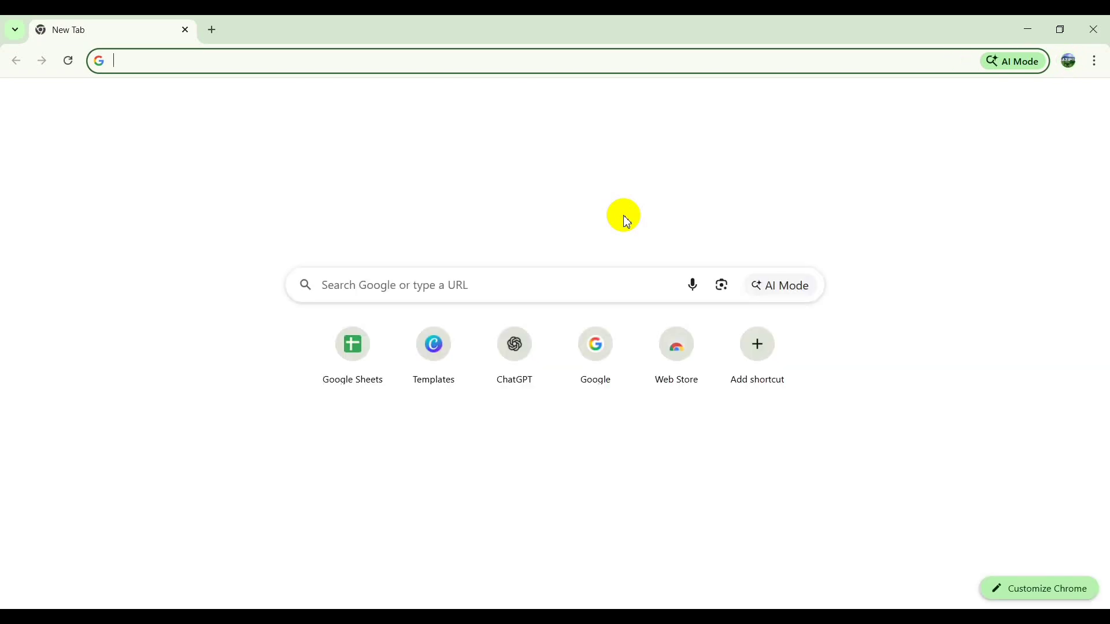
{"action": "type", "text": "inf"}
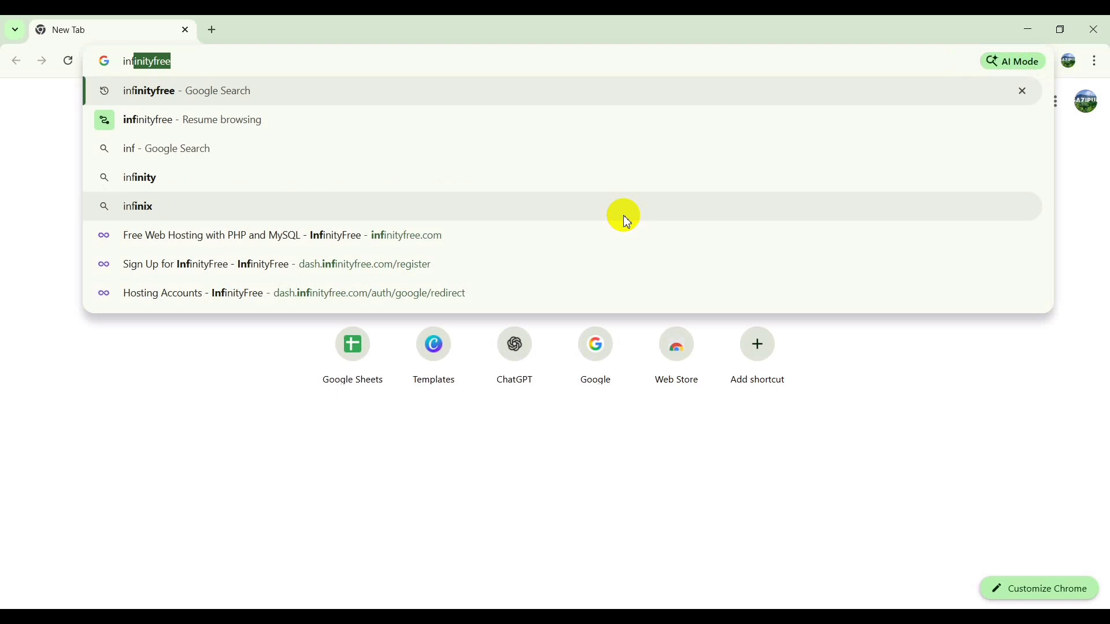
{"action": "key", "text": "Return"}
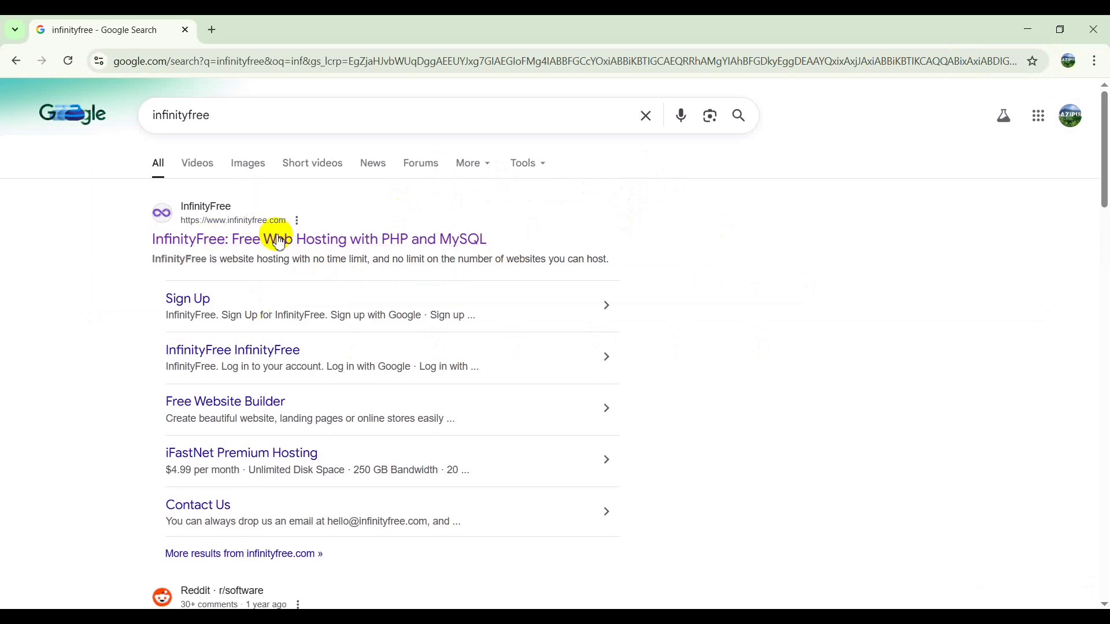
{"action": "left_click", "coordinate": [383, 247]}
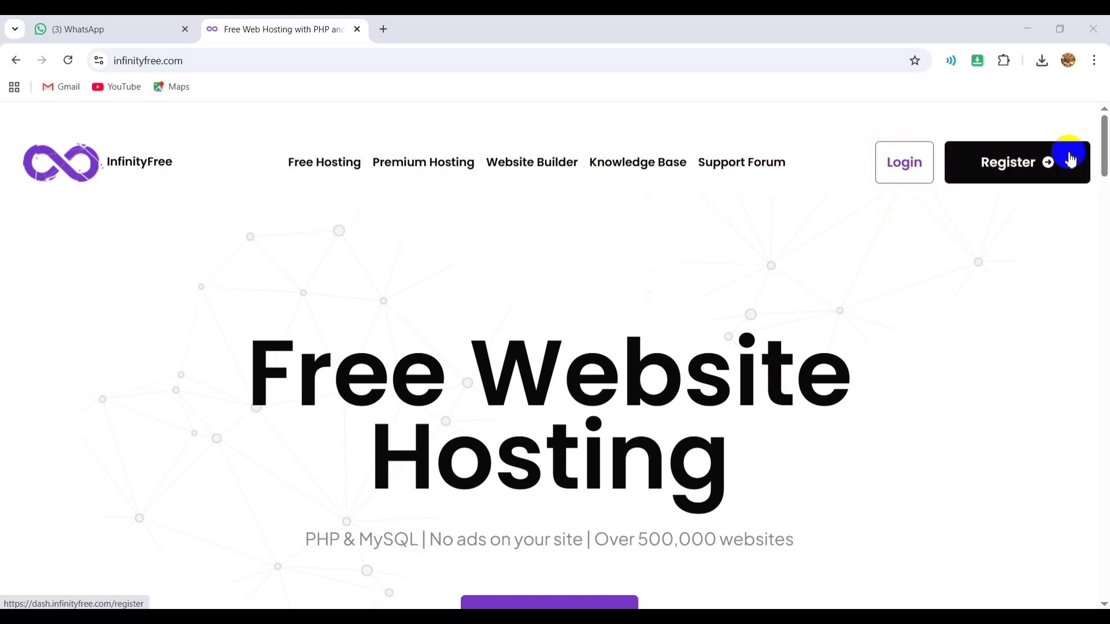
{"action": "left_click", "coordinate": [1037, 173]}
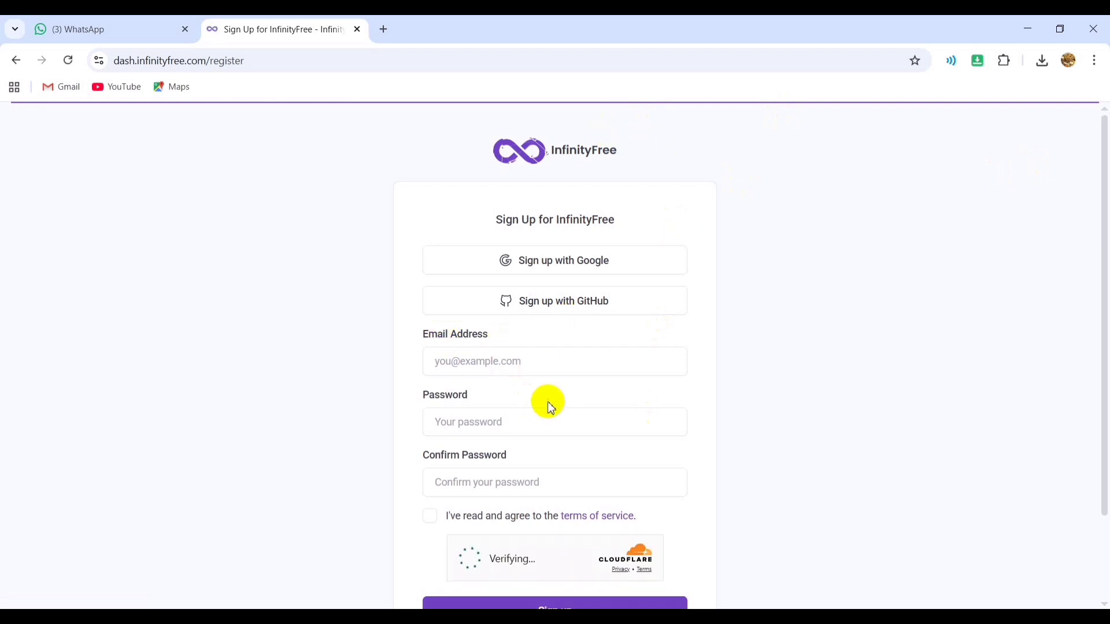
{"action": "left_click", "coordinate": [489, 363]}
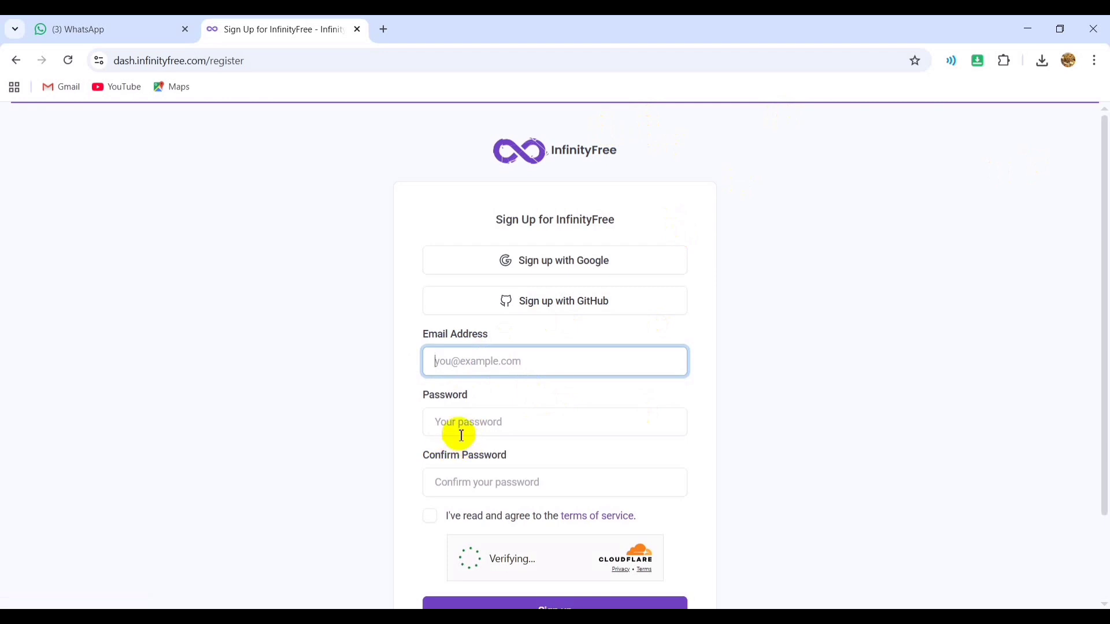
{"action": "left_click", "coordinate": [478, 426]}
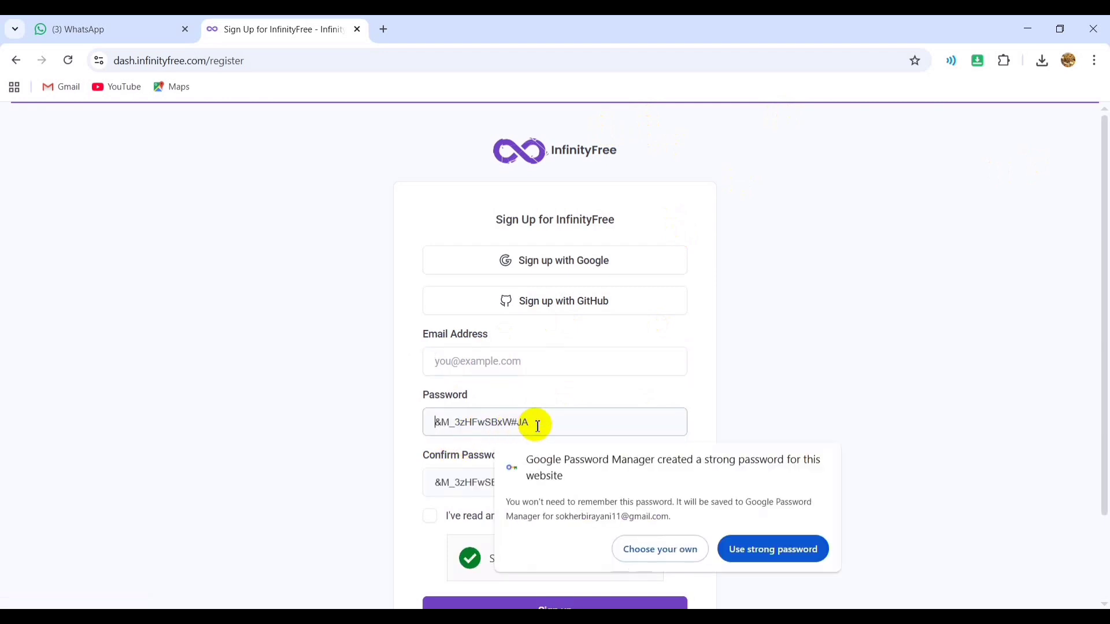
{"action": "left_click", "coordinate": [790, 389]}
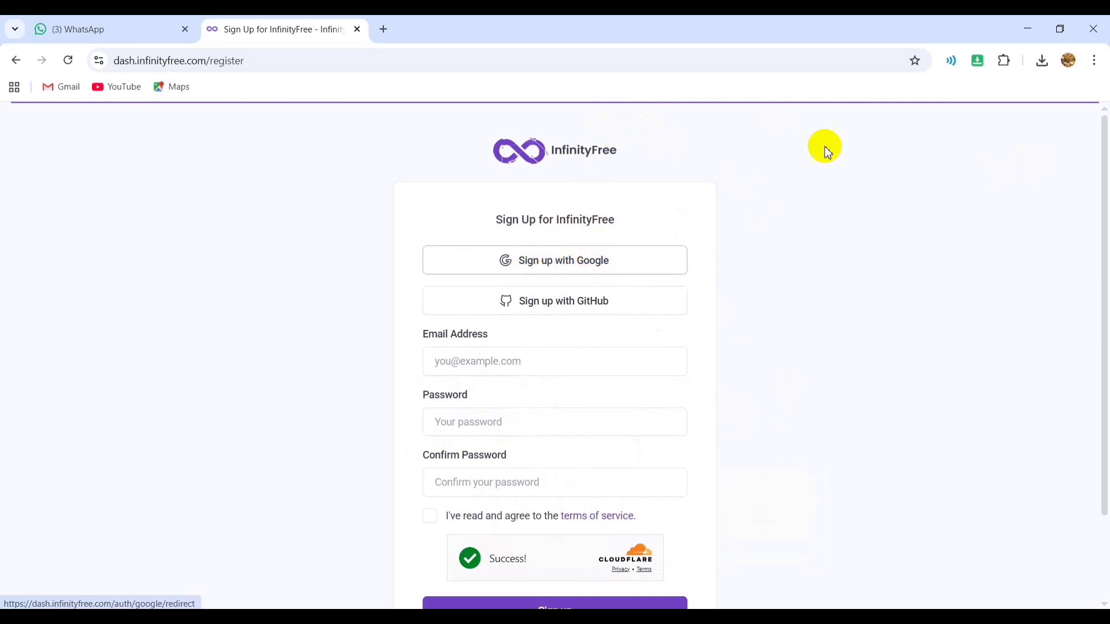
- Sign up for InfinityFree with Google and start creating a hosting account on the free $0 InfinityFree plan
{"action": "left_click", "coordinate": [571, 267]}
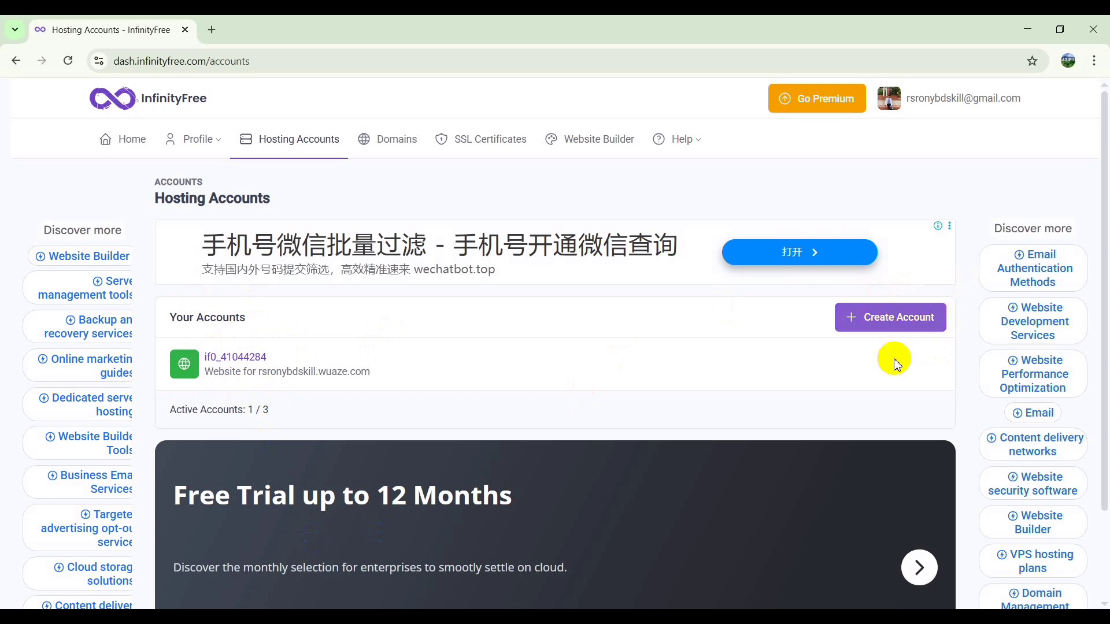
{"action": "left_click", "coordinate": [909, 324]}
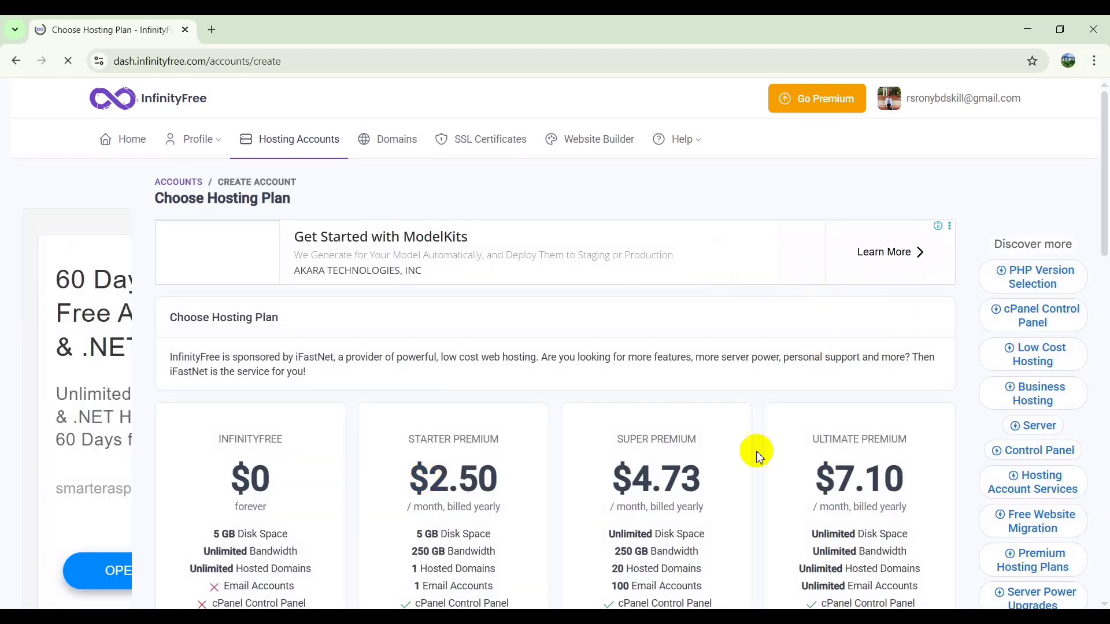
{"action": "scroll", "coordinate": [435, 438], "scroll_direction": "down", "scroll_amount": 3}
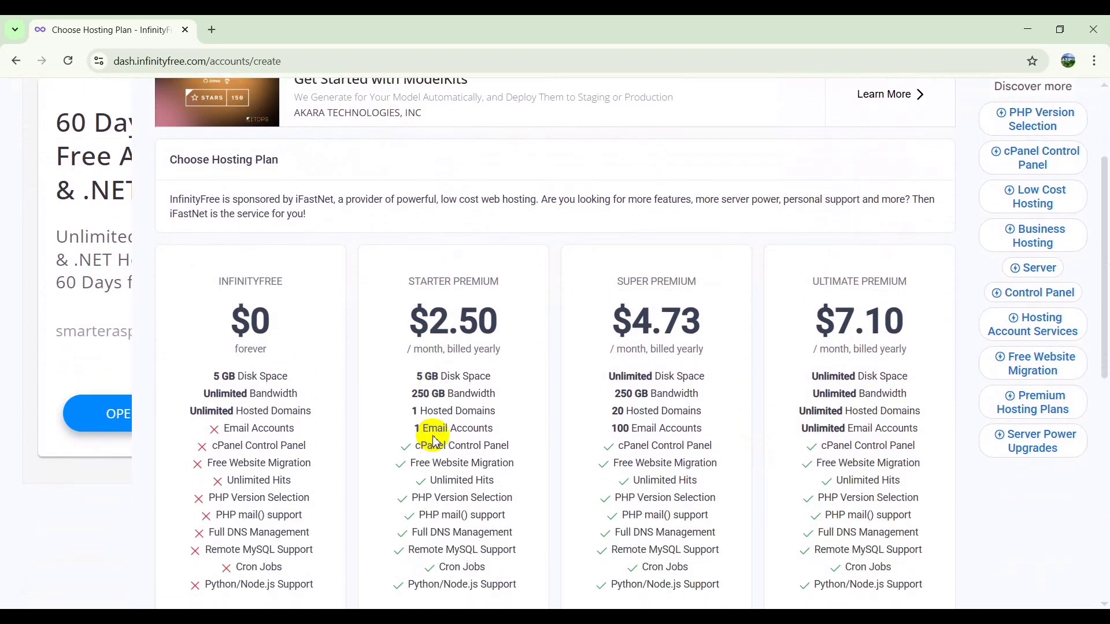
{"action": "scroll", "coordinate": [435, 441], "scroll_direction": "down", "scroll_amount": 2}
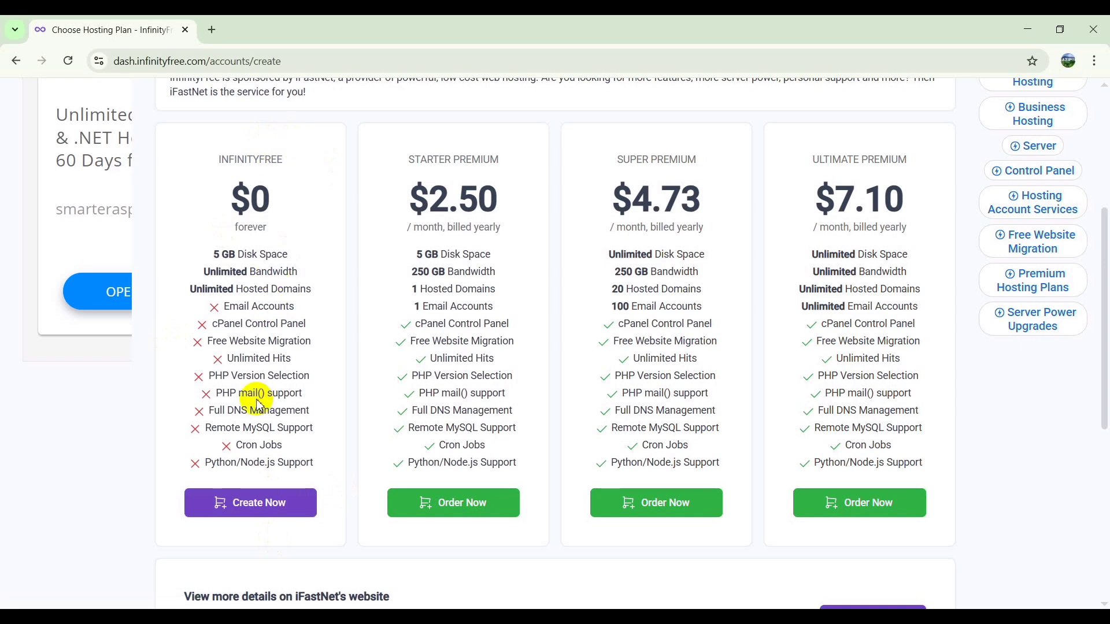
{"action": "left_click", "coordinate": [271, 512]}
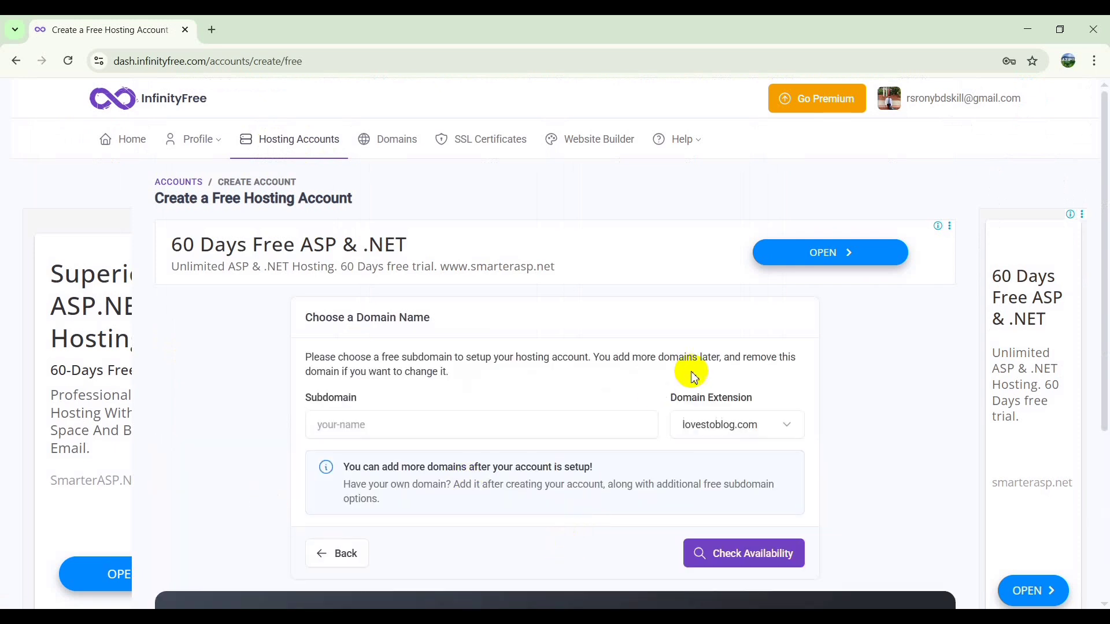
- Enter the chosen personal subdomain name for the free hosting account
{"action": "scroll", "coordinate": [538, 401], "scroll_direction": "down", "scroll_amount": 2}
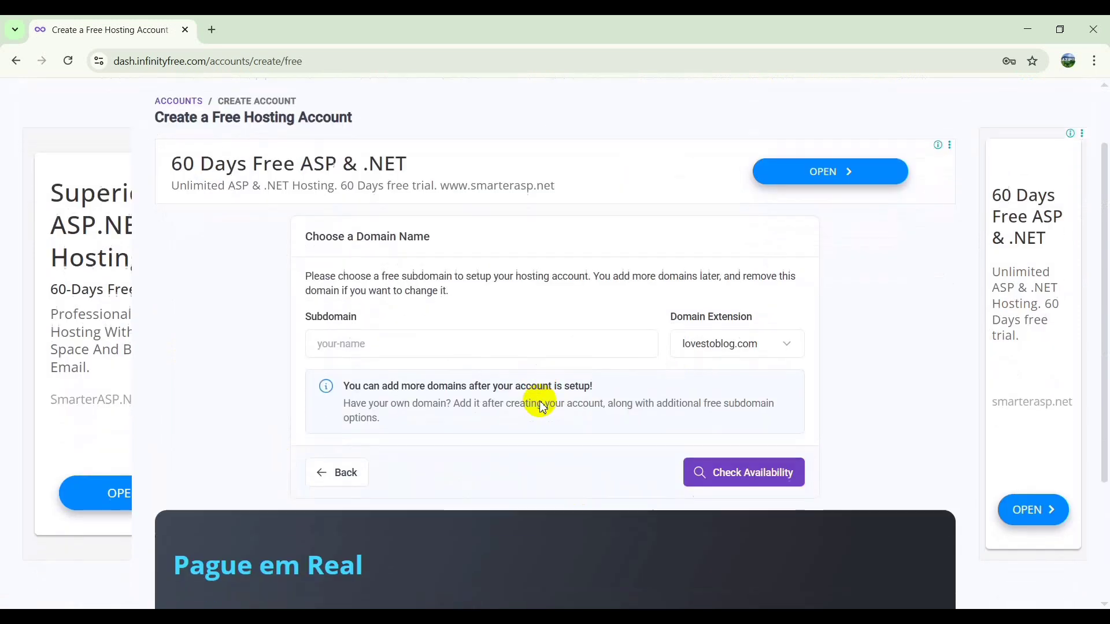
{"action": "scroll", "coordinate": [539, 400], "scroll_direction": "up", "scroll_amount": 1}
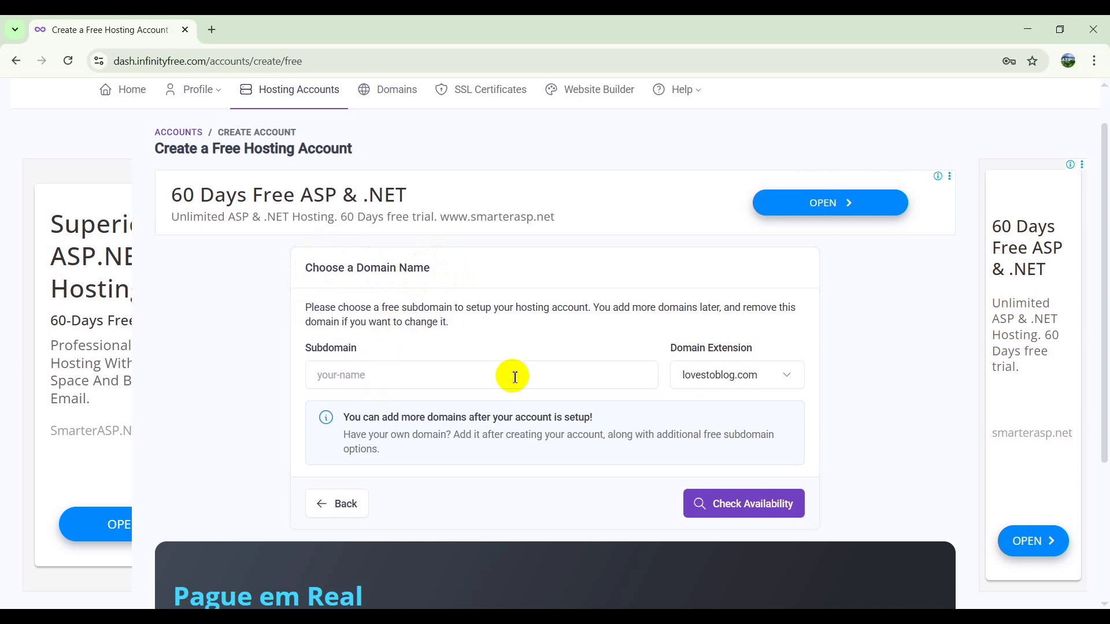
{"action": "left_click", "coordinate": [421, 376]}
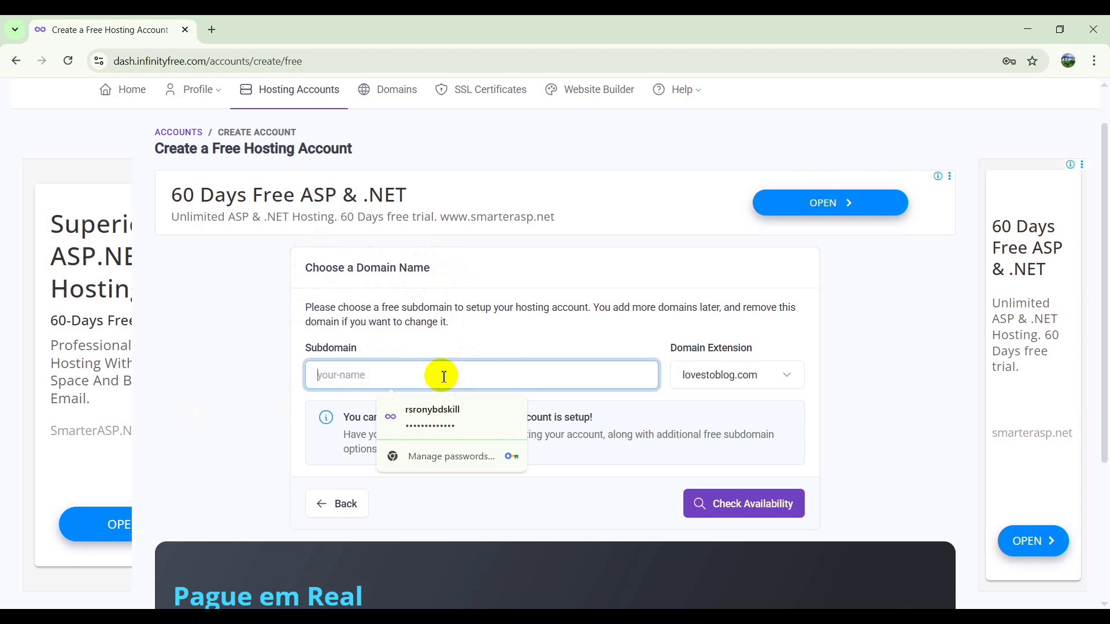
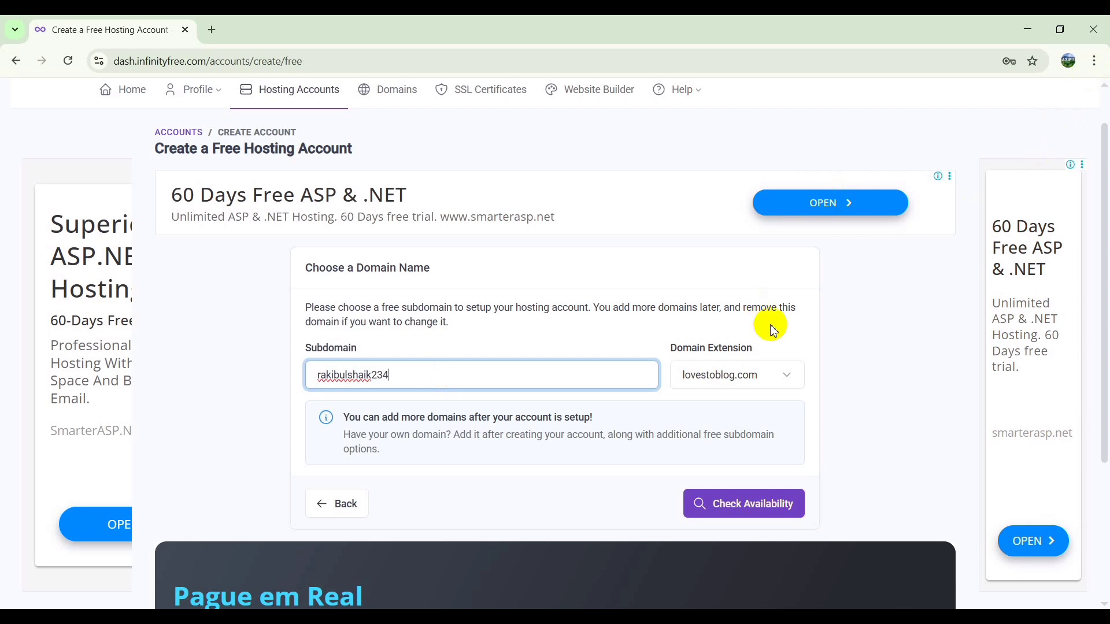
- Set the domain extension to wuaze.com and check the subdomain's availability
{"action": "left_click", "coordinate": [792, 376]}
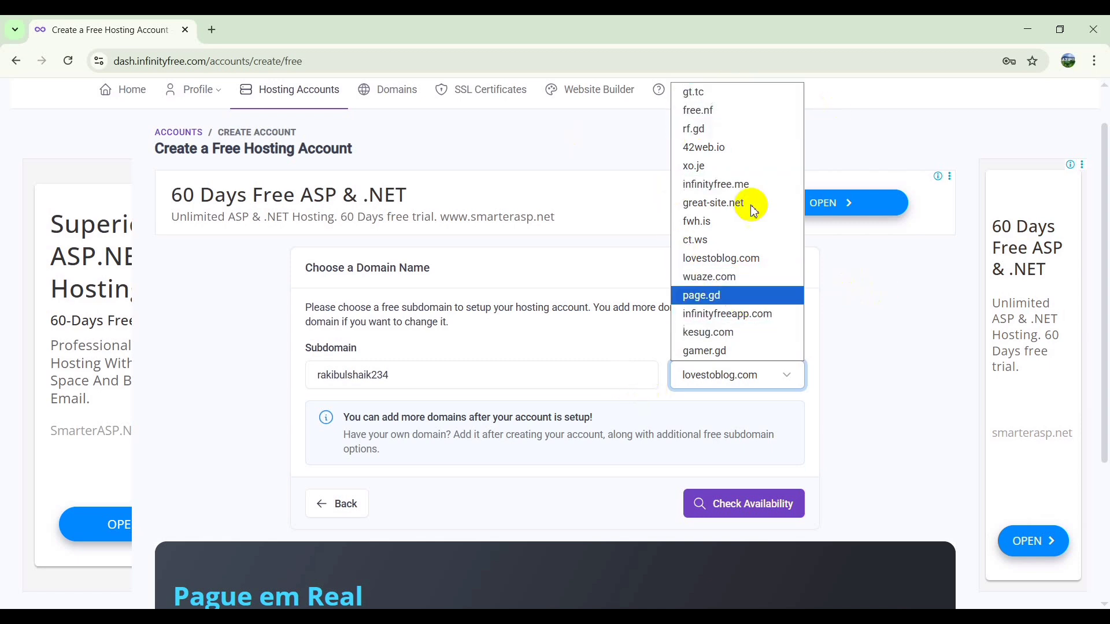
{"action": "left_click", "coordinate": [732, 283]}
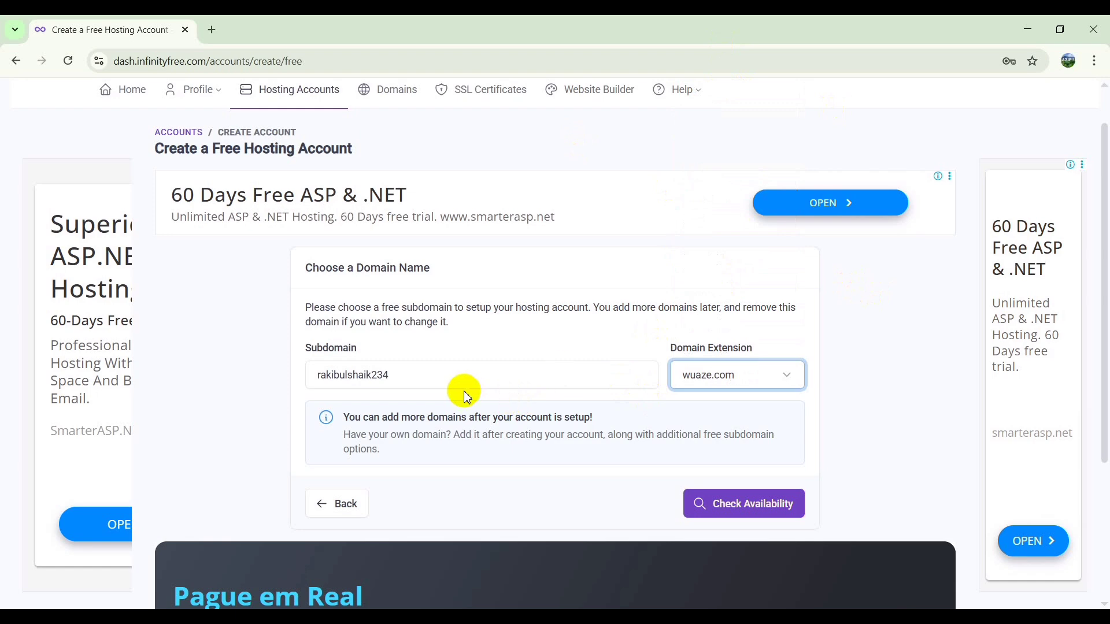
{"action": "scroll", "coordinate": [461, 389], "scroll_direction": "down", "scroll_amount": 2}
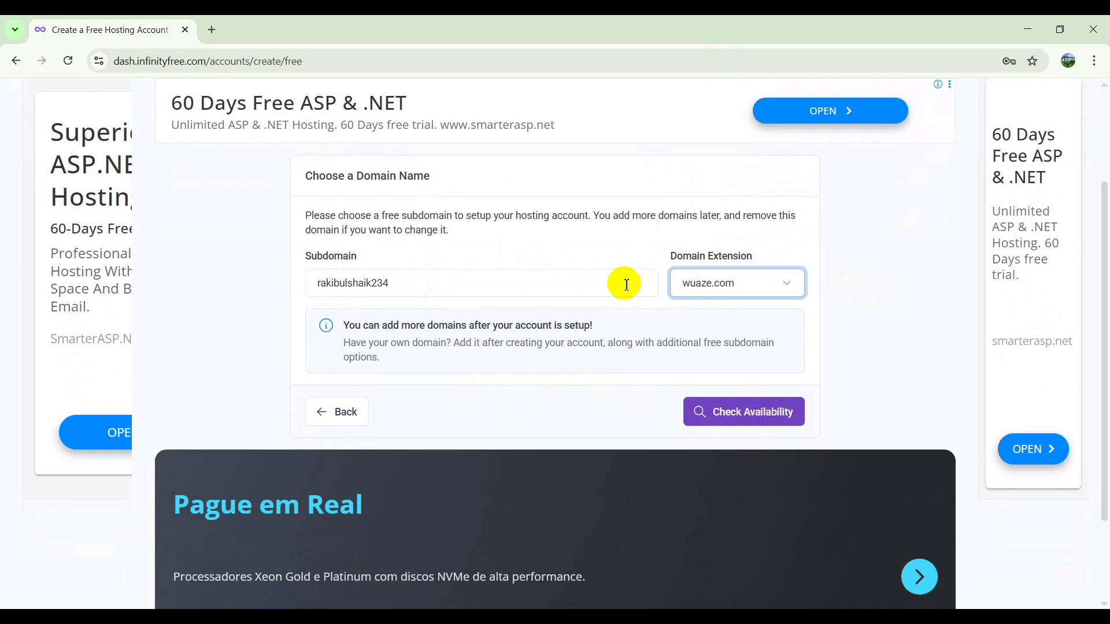
{"action": "left_click", "coordinate": [730, 408]}
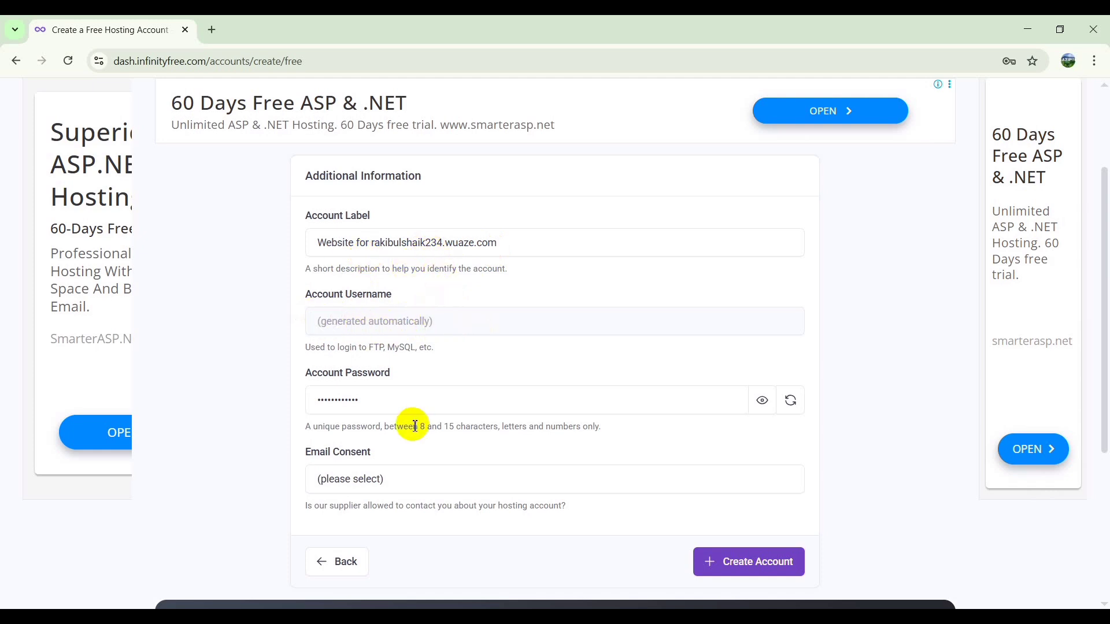
- Reveal the generated account password and replace it with a custom account password
{"action": "left_click", "coordinate": [764, 400]}
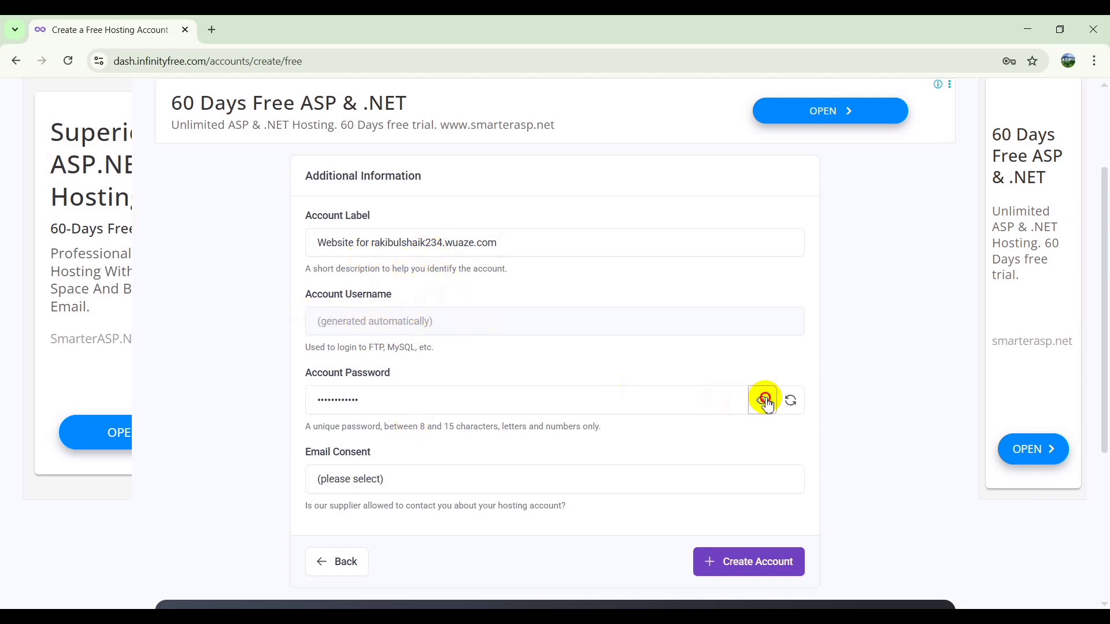
{"action": "left_click", "coordinate": [563, 406]}
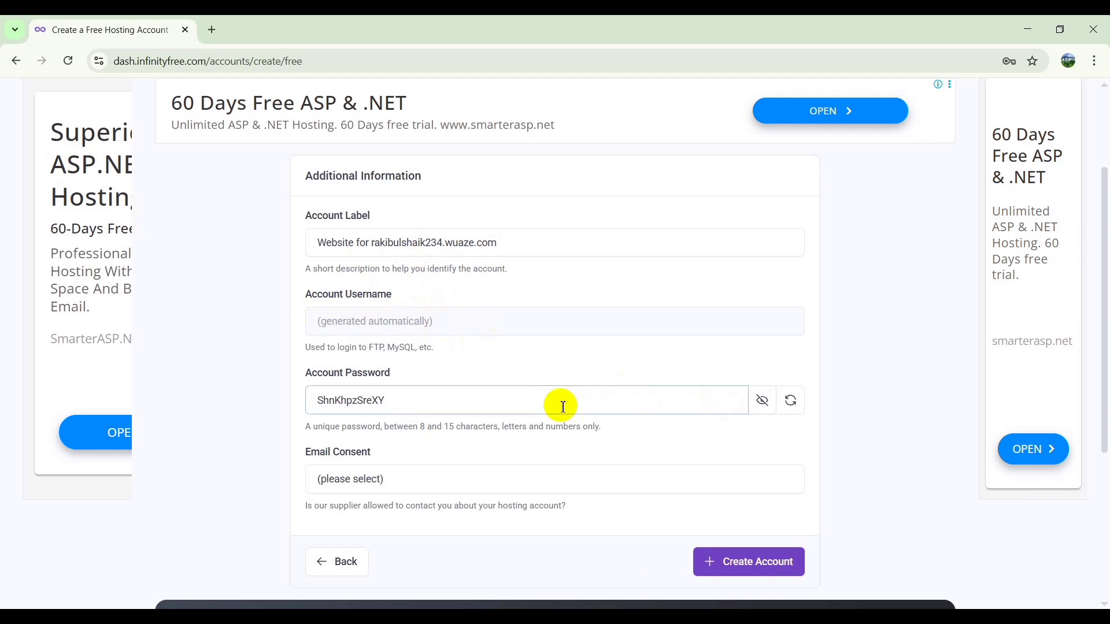
{"action": "key", "text": "BackSpace"}
{"action": "key", "text": "BackSpace"}
{"action": "key", "text": "BackSpace"}
{"action": "key", "text": "BackSpace"}
{"action": "key", "text": "BackSpace"}
{"action": "key", "text": "BackSpace"}
{"action": "key", "text": "BackSpace"}
{"action": "key", "text": "BackSpace"}
{"action": "key", "text": "BackSpace"}
{"action": "key", "text": "BackSpace"}
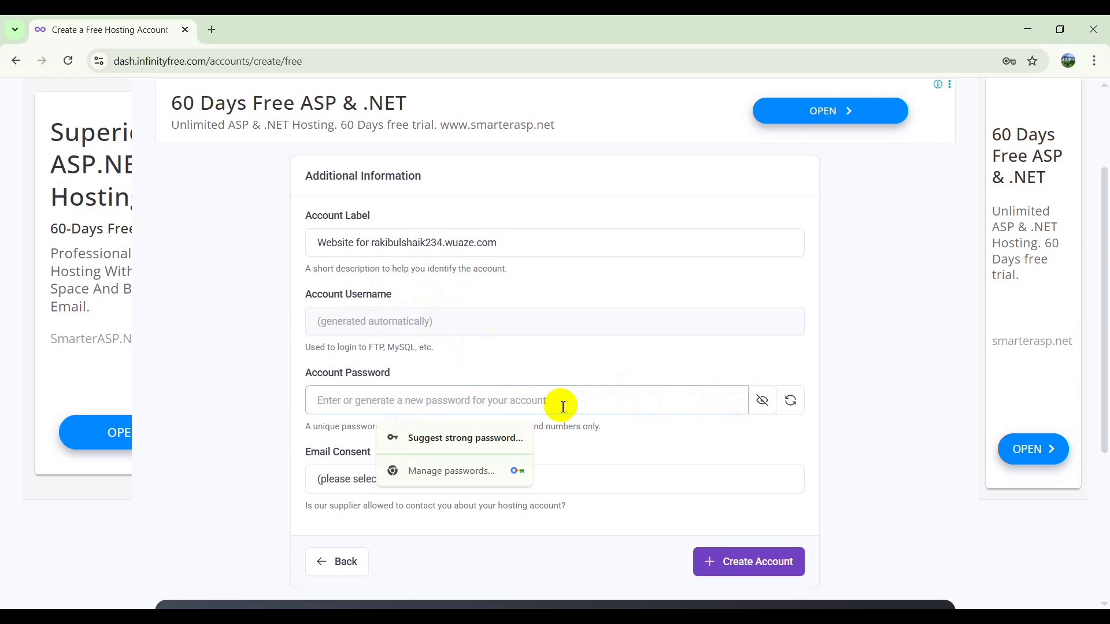
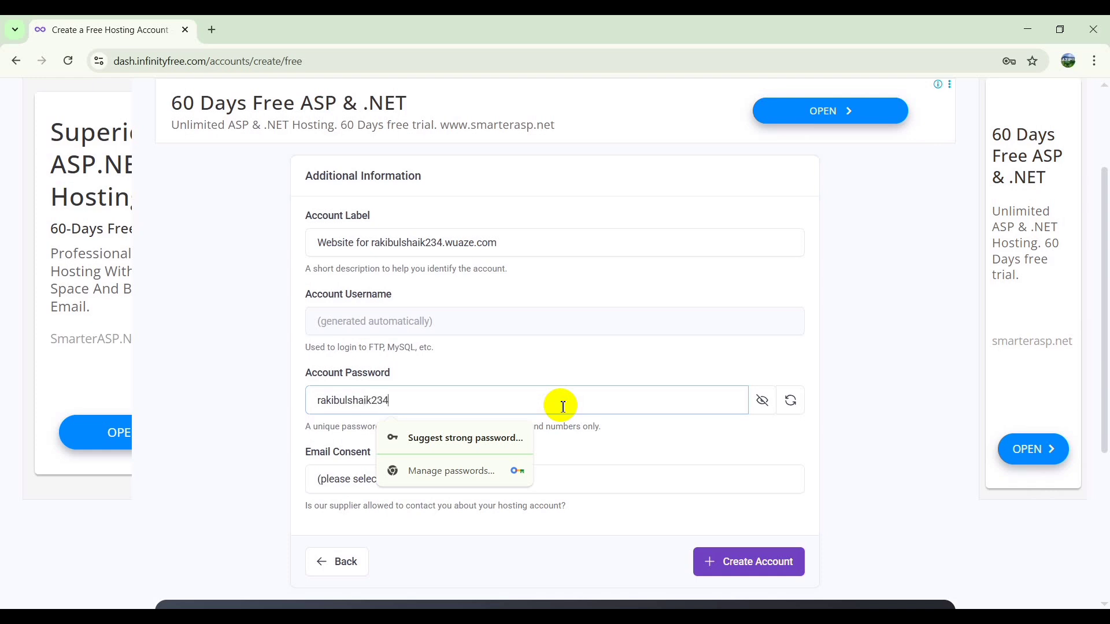
{"action": "left_click", "coordinate": [607, 449]}
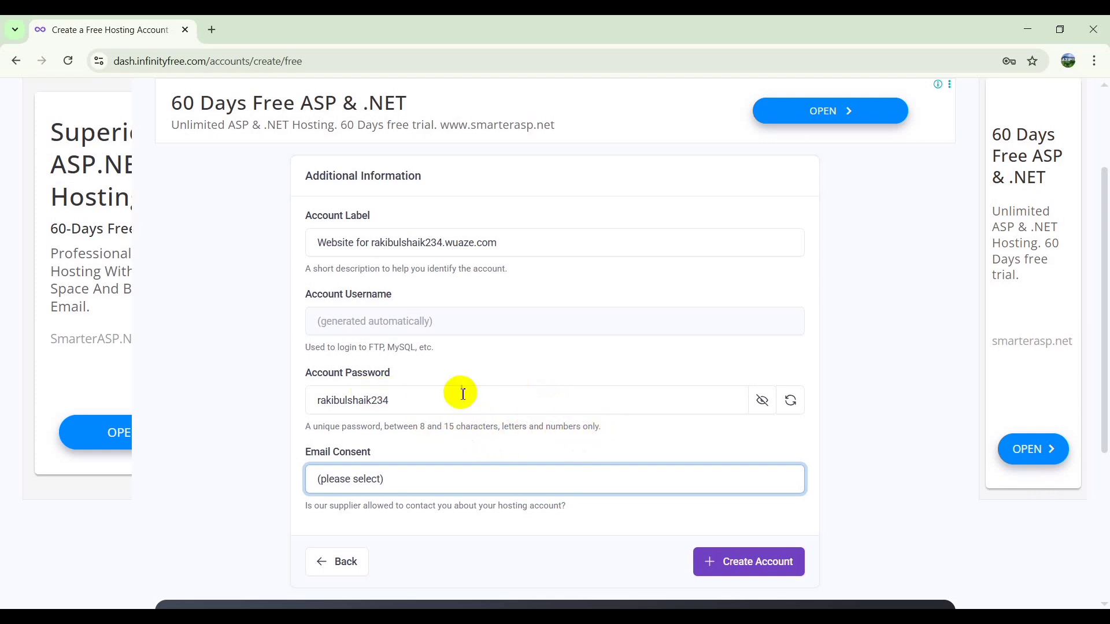
- Create the hosting account with email consent set to I Approve, and save its login in the browser
{"action": "scroll", "coordinate": [467, 399], "scroll_direction": "down", "scroll_amount": 1}
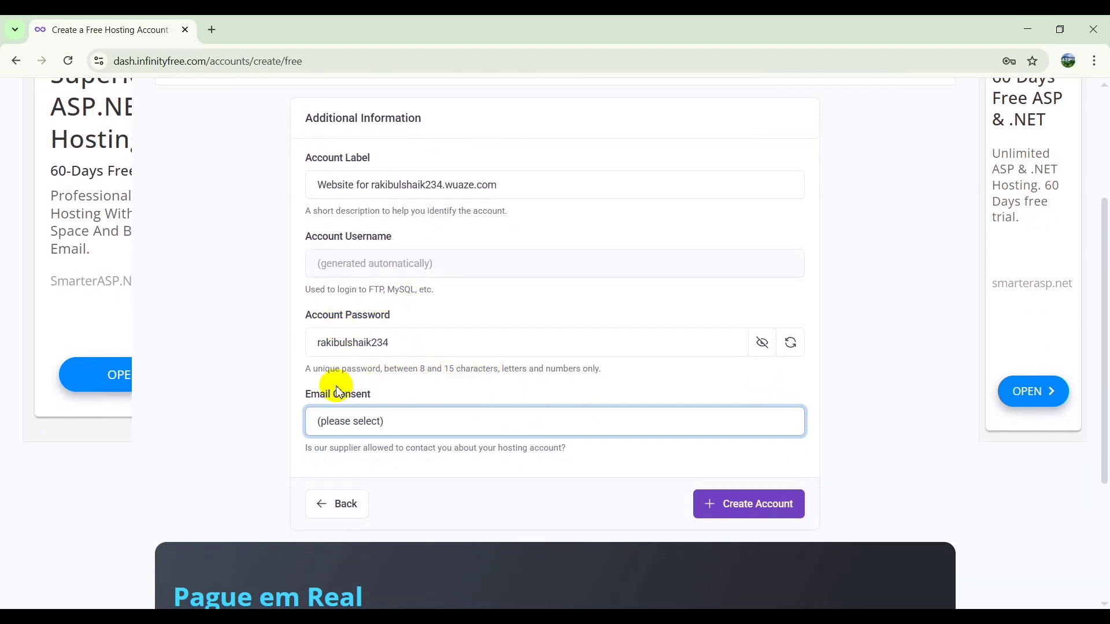
{"action": "left_click", "coordinate": [381, 423]}
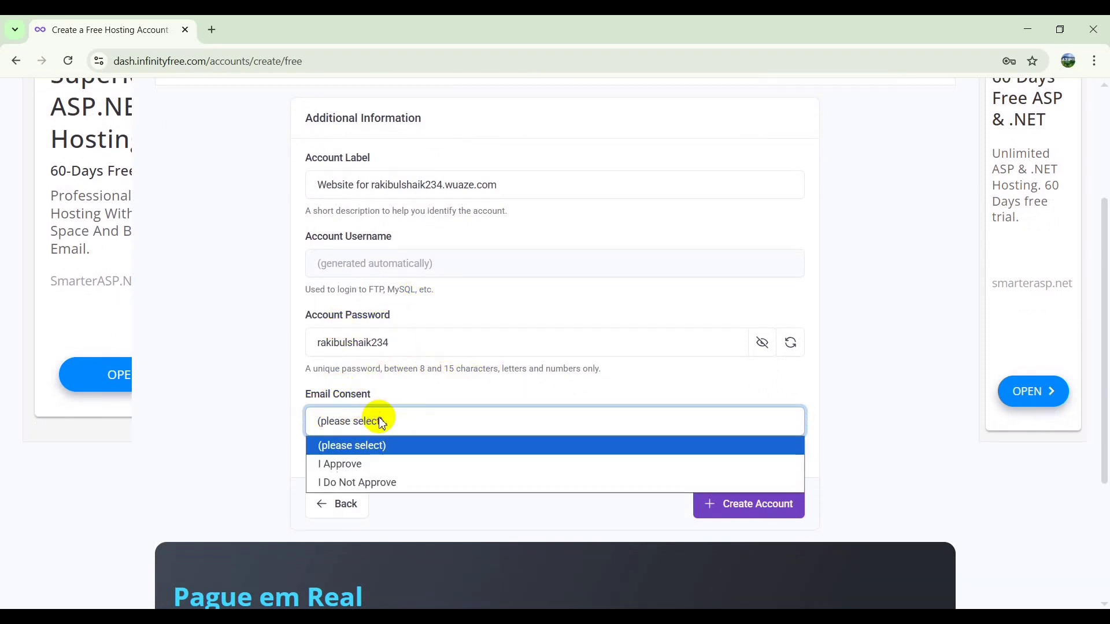
{"action": "left_click", "coordinate": [365, 472]}
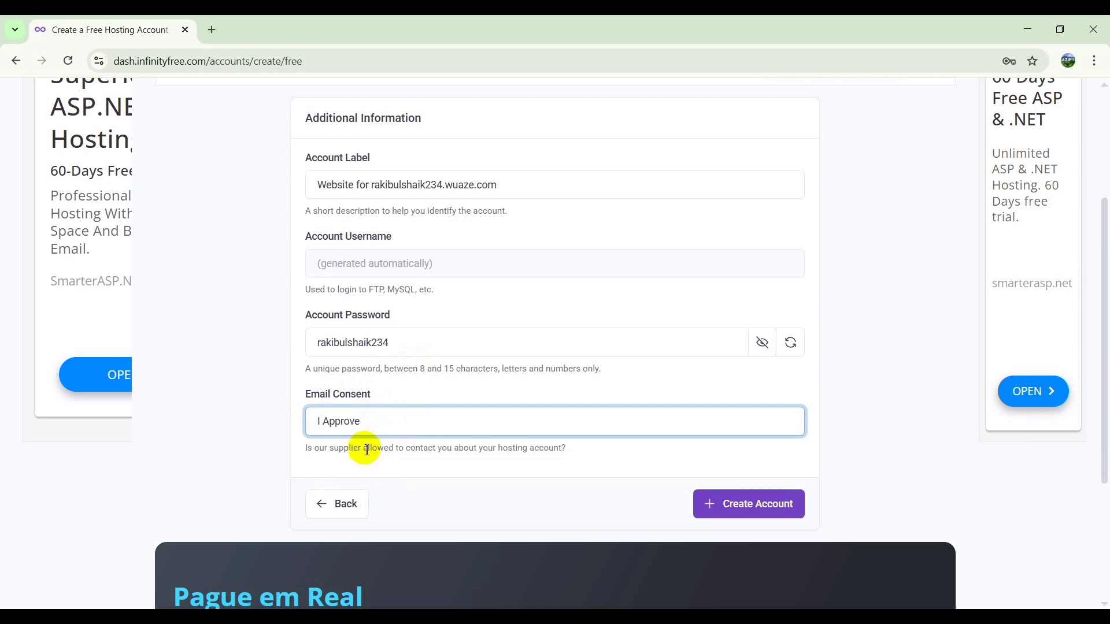
{"action": "left_click", "coordinate": [773, 508]}
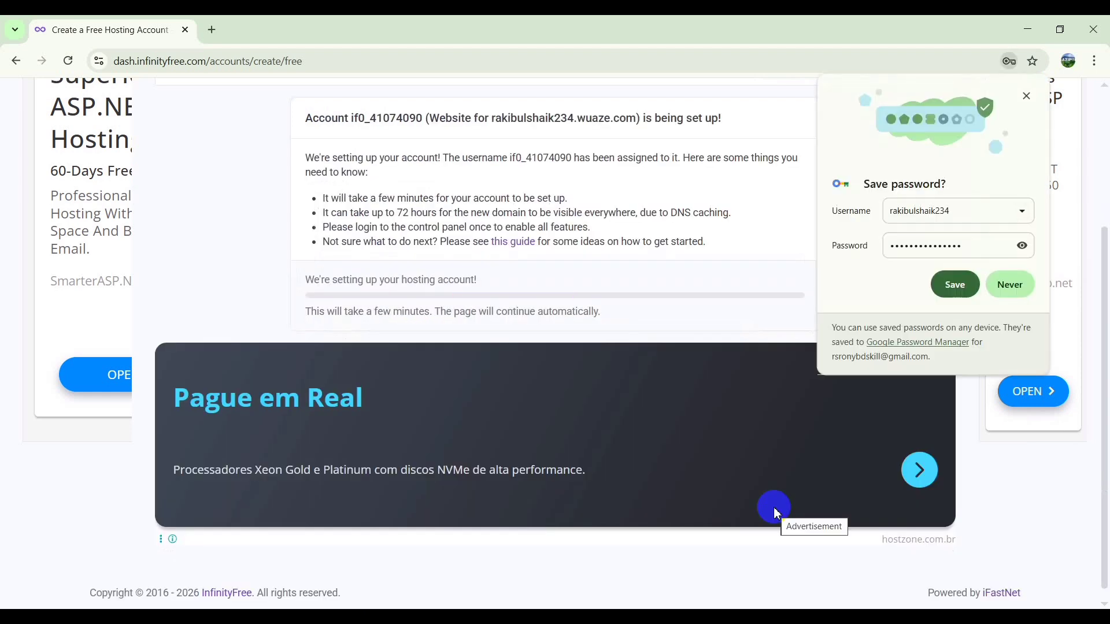
{"action": "left_click", "coordinate": [964, 289]}
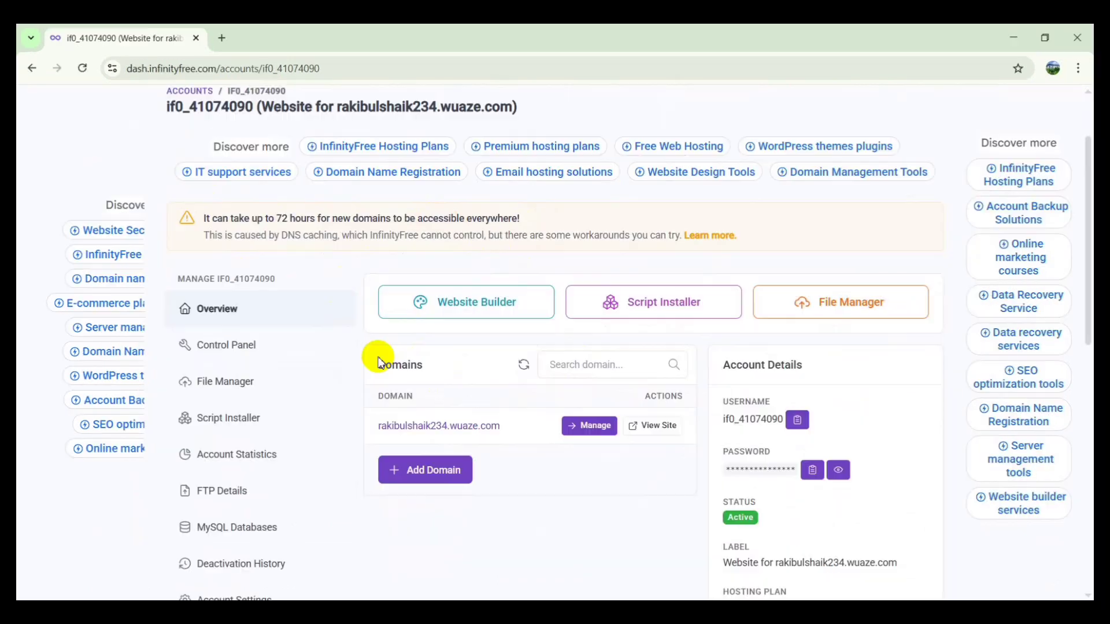
- Open the hosting account's control panel and approve receiving service emails
{"action": "left_click", "coordinate": [220, 345]}
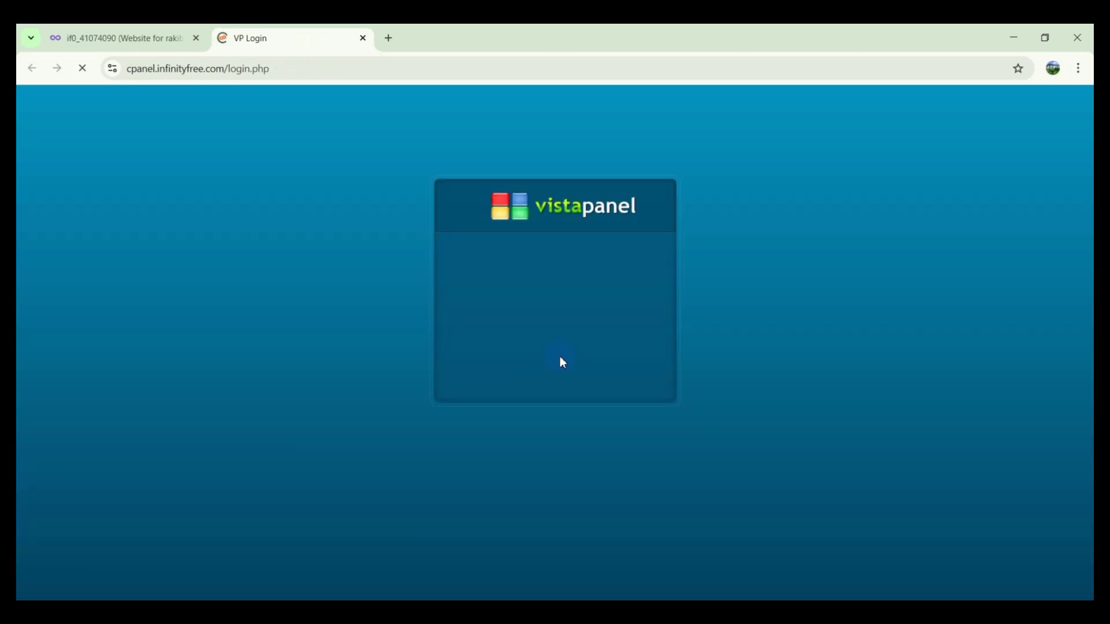
{"action": "scroll", "coordinate": [656, 272], "scroll_direction": "down", "scroll_amount": 1}
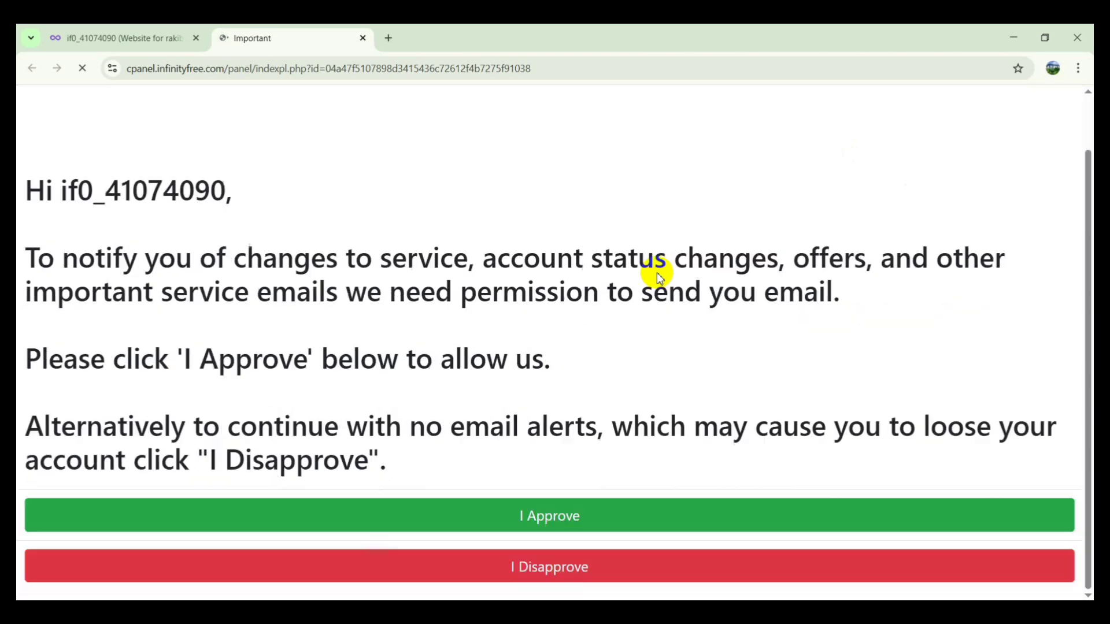
{"action": "left_click", "coordinate": [566, 523]}
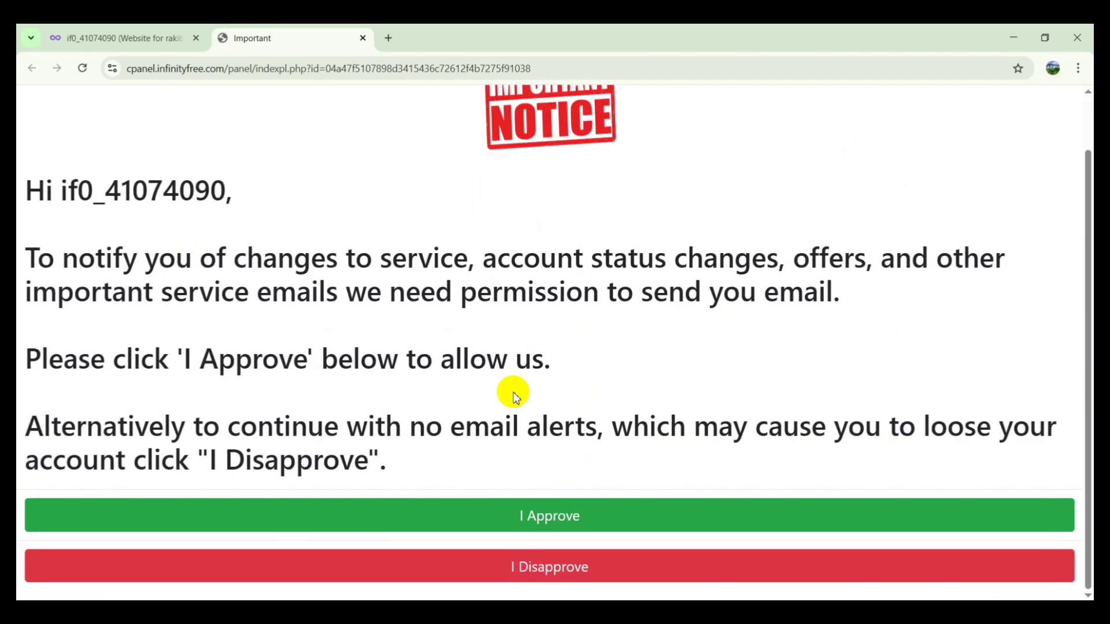
{"action": "left_click", "coordinate": [559, 521]}
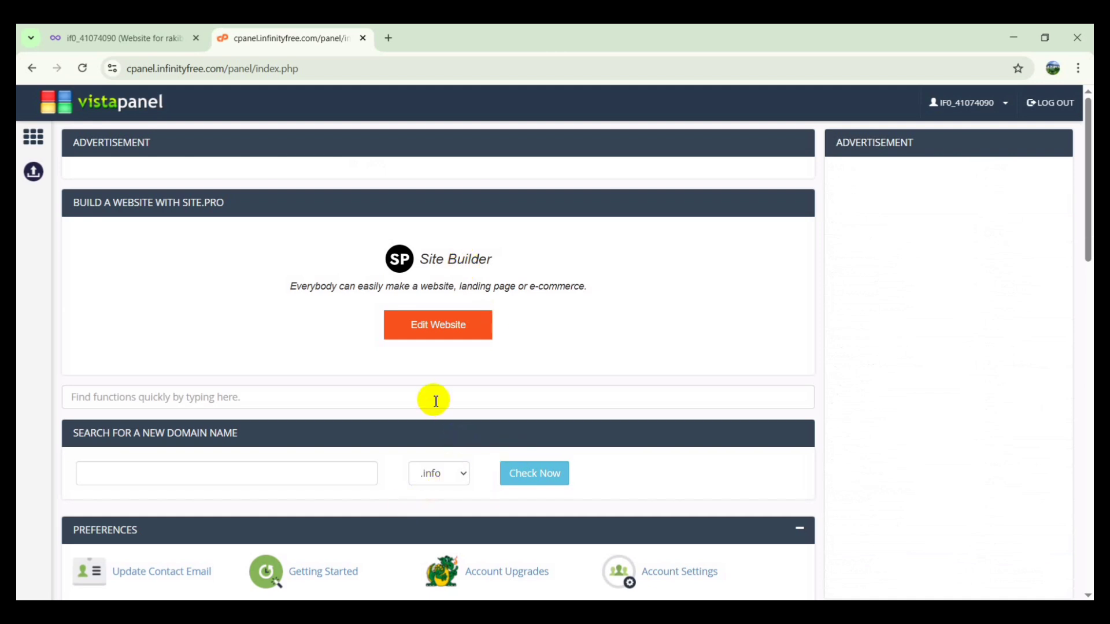
- Open the Softaculous Apps Installer from the control panel and start a WordPress installation
{"action": "scroll", "coordinate": [436, 401], "scroll_direction": "down", "scroll_amount": 6}
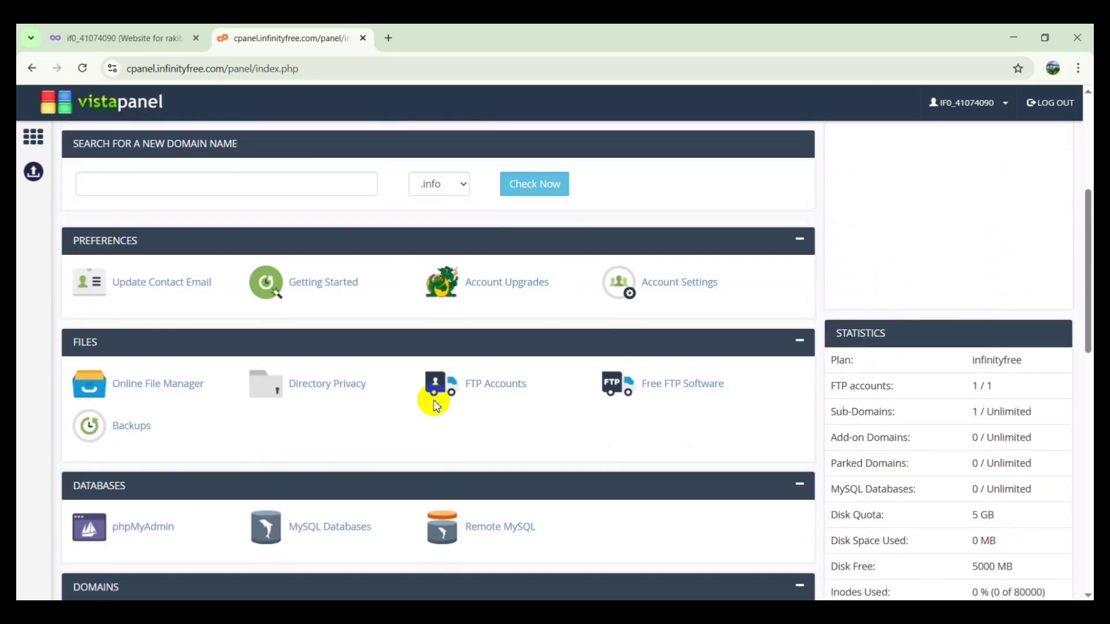
{"action": "scroll", "coordinate": [436, 405], "scroll_direction": "down", "scroll_amount": 12}
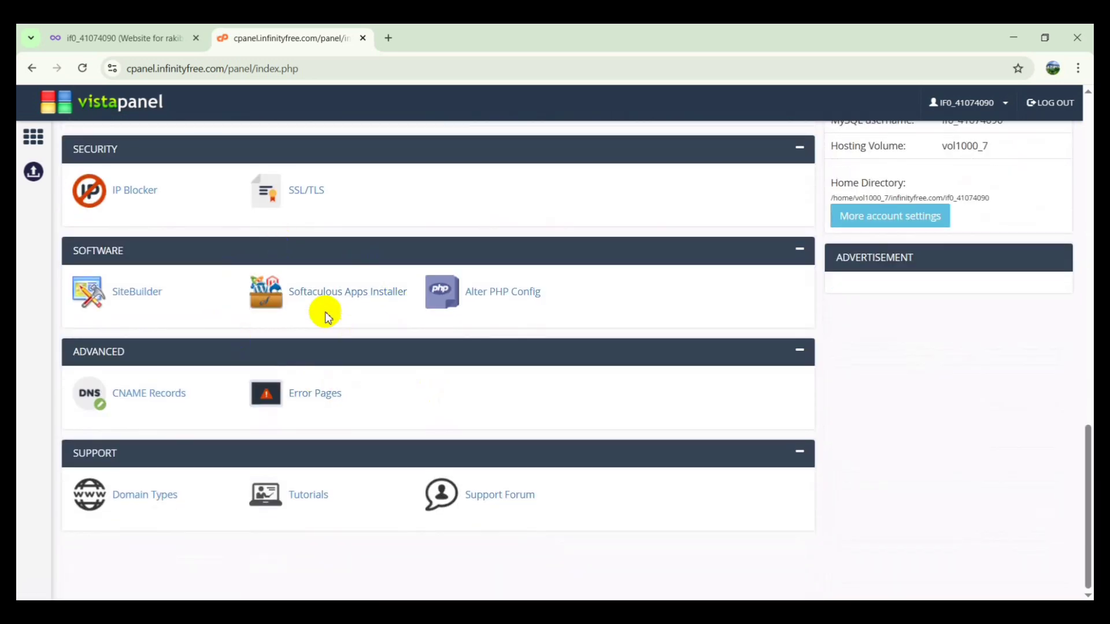
{"action": "left_click", "coordinate": [350, 292]}
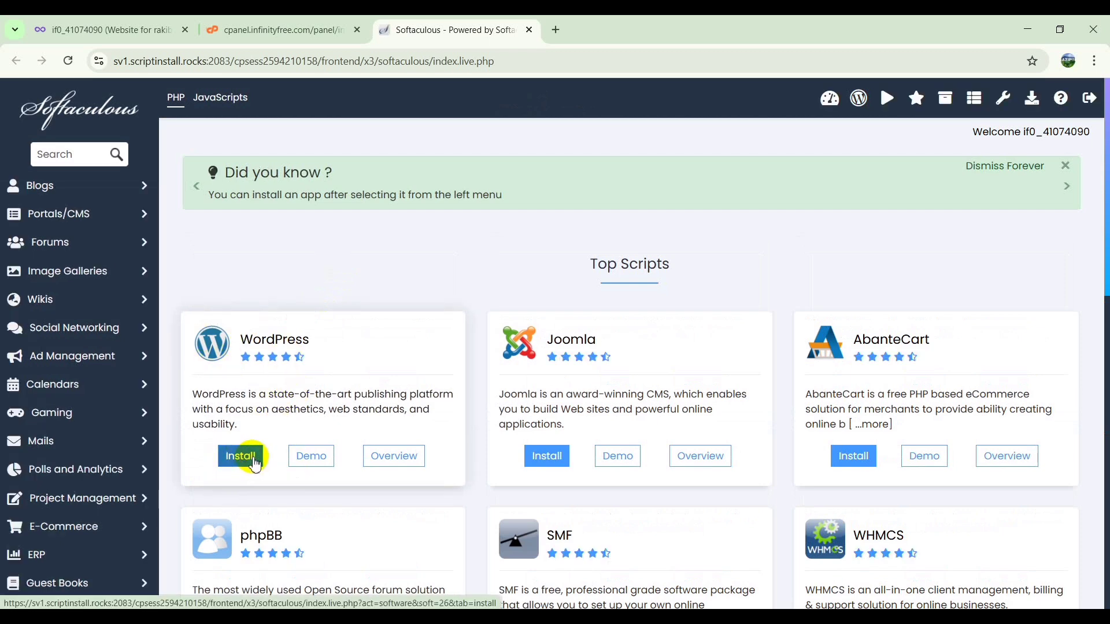
{"action": "left_click", "coordinate": [249, 463]}
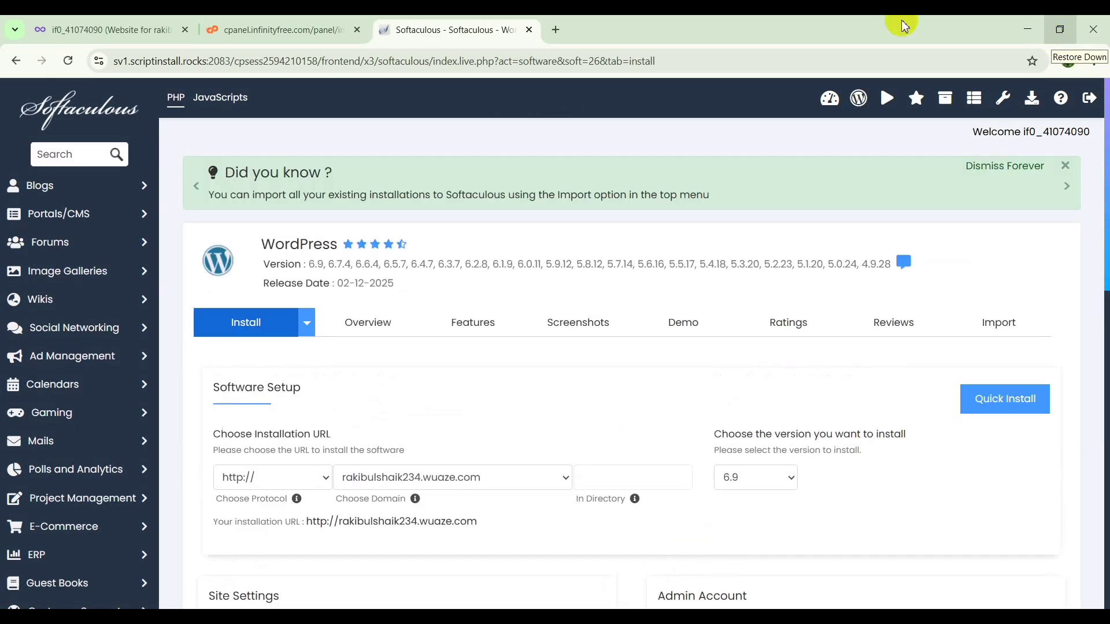
- Enter the chosen admin username in the WordPress installation's admin account settings
{"action": "scroll", "coordinate": [486, 384], "scroll_direction": "down", "scroll_amount": 5}
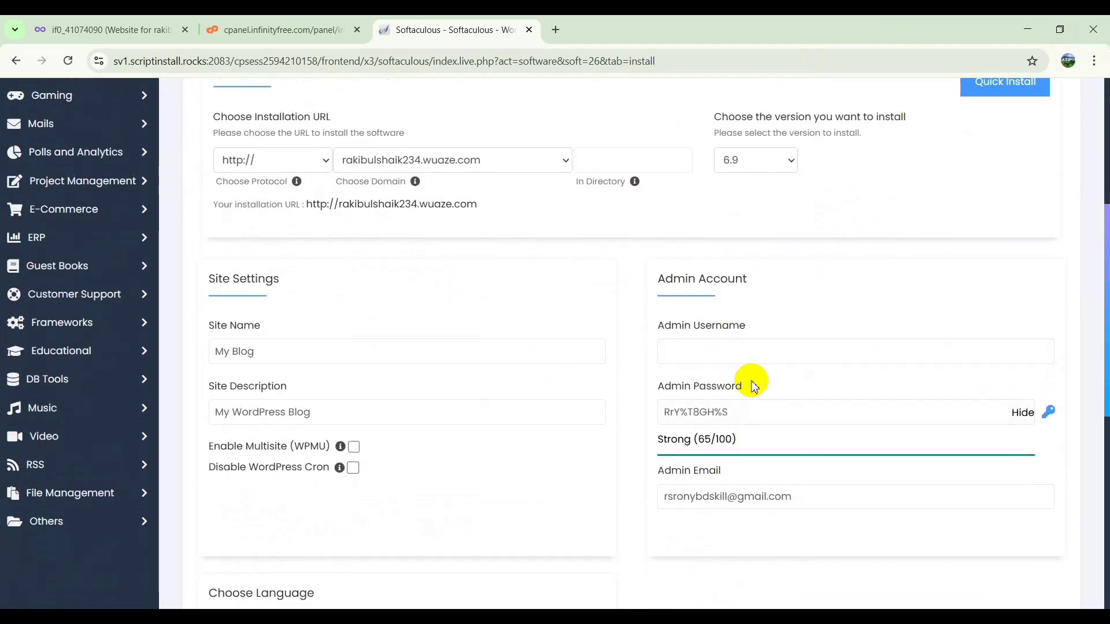
{"action": "left_click", "coordinate": [740, 362]}
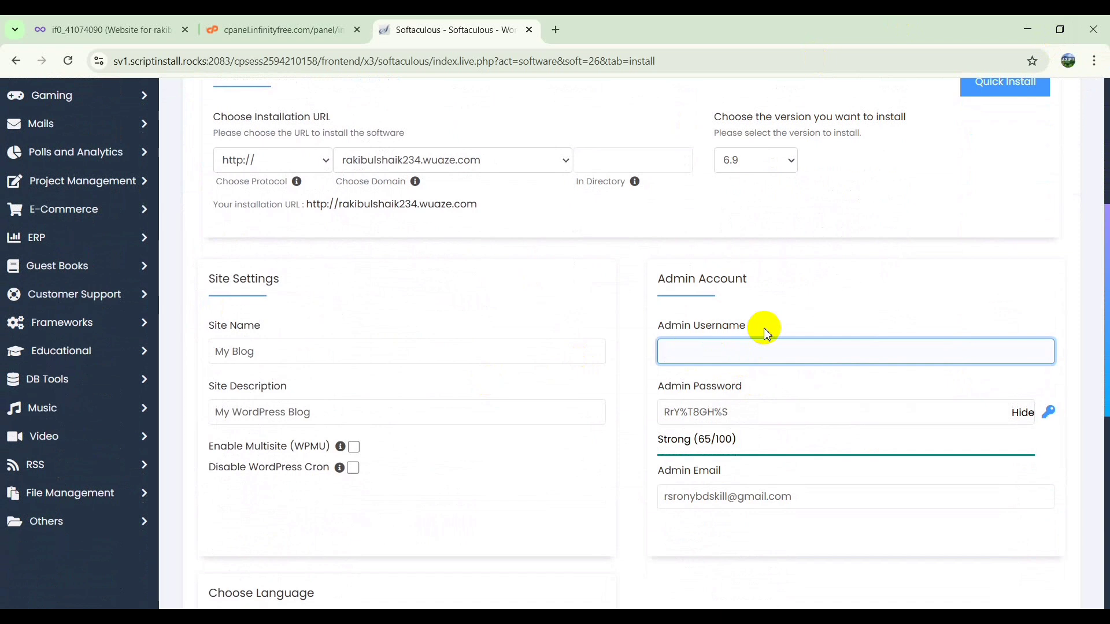
- Replace the generated WordPress admin password with a custom password
{"action": "left_click", "coordinate": [733, 407]}
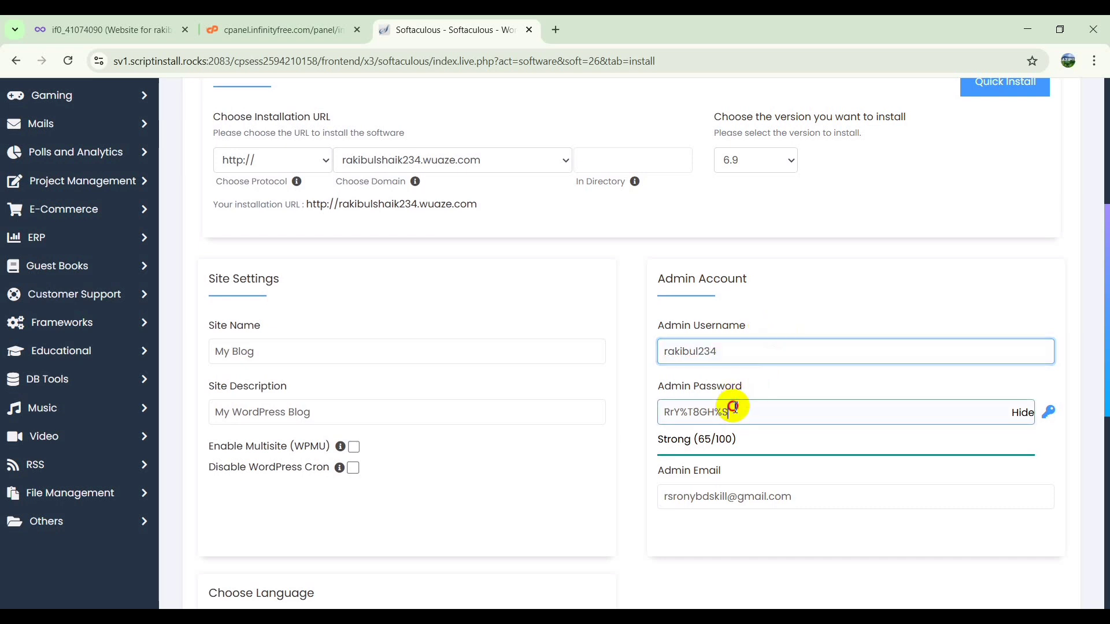
{"action": "key", "text": "BackSpace"}
{"action": "key", "text": "BackSpace"}
{"action": "key", "text": "BackSpace"}
{"action": "key", "text": "BackSpace"}
{"action": "key", "text": "BackSpace"}
{"action": "key", "text": "BackSpace"}
{"action": "key", "text": "BackSpace"}
{"action": "key", "text": "BackSpace"}
{"action": "key", "text": "BackSpace"}
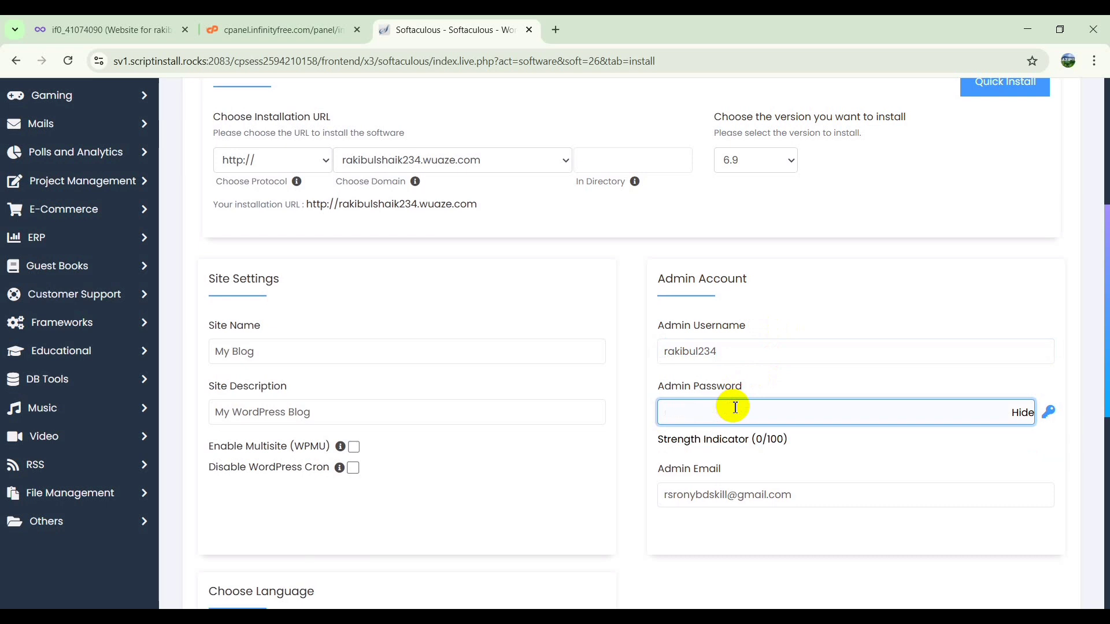
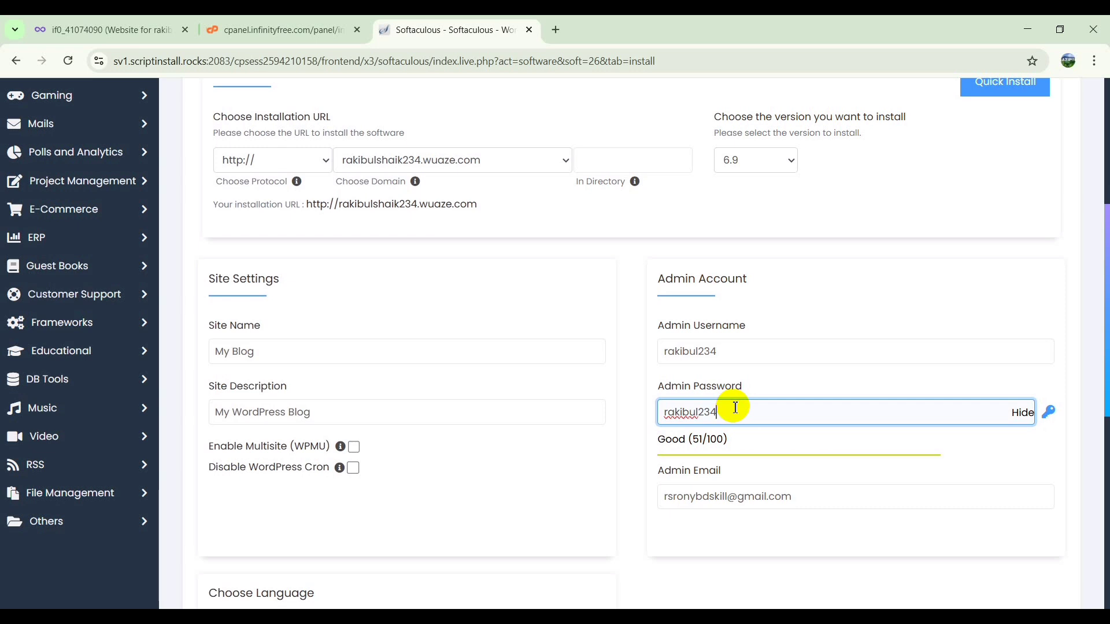
- Append 5 to the admin username and lengthen the admin password with extra characters
{"action": "left_click", "coordinate": [699, 352]}
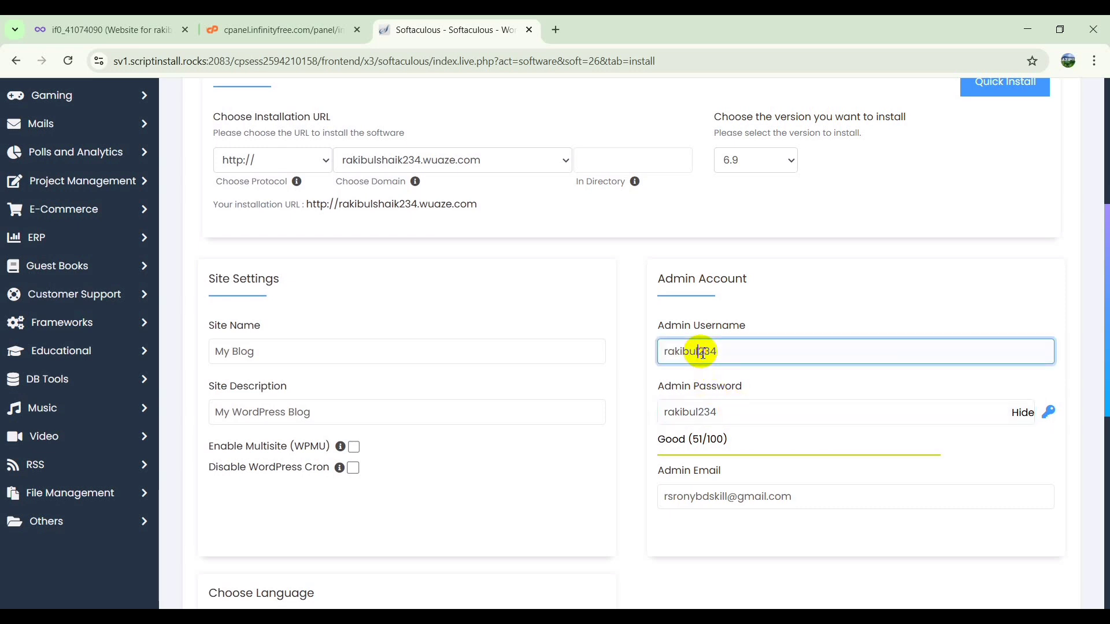
{"action": "left_click", "coordinate": [722, 351]}
{"action": "type", "text": "5"}
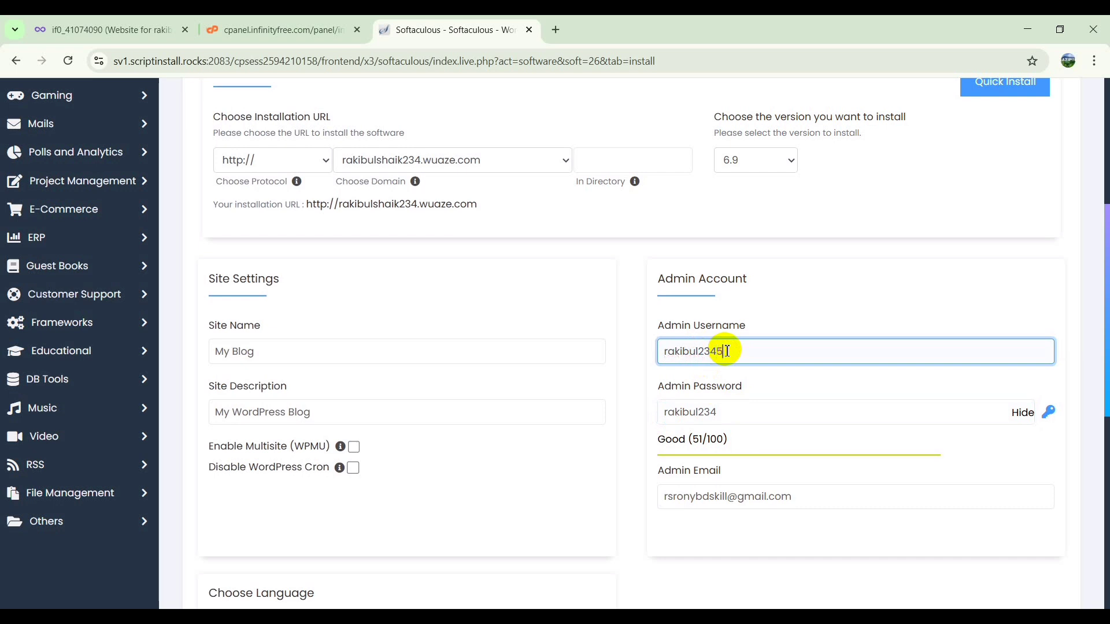
{"action": "left_click", "coordinate": [729, 414]}
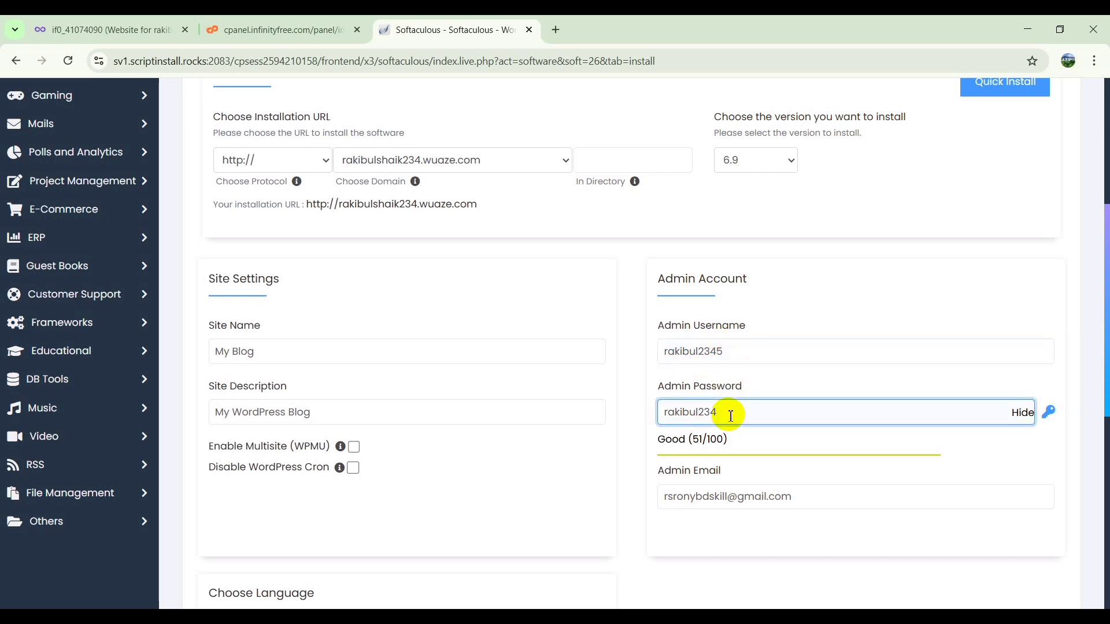
{"action": "type", "text": "65"}
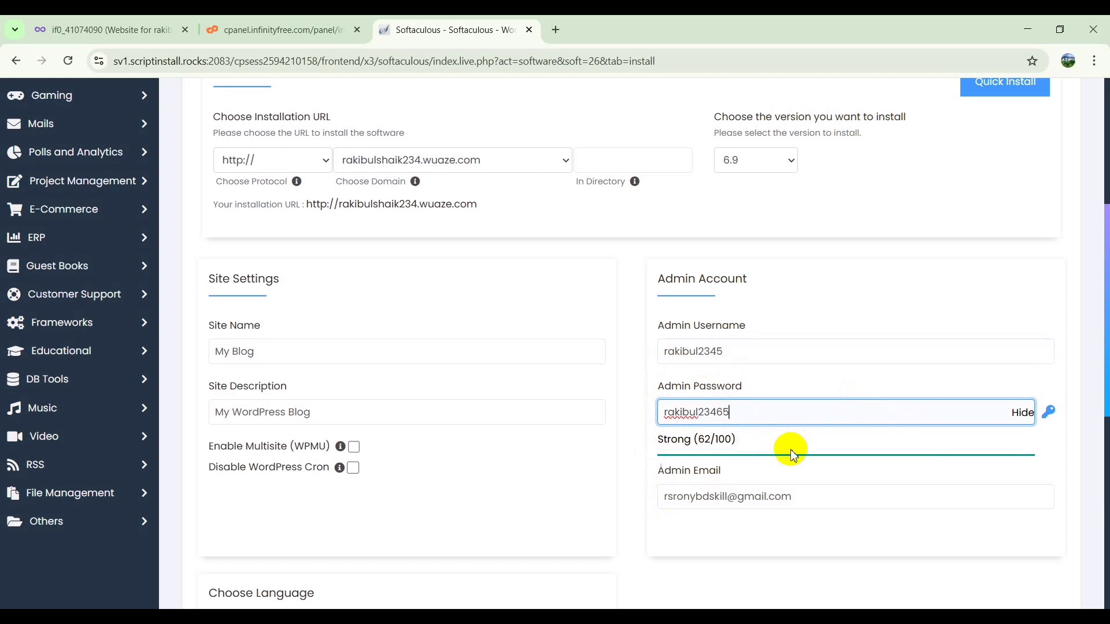
- Install WordPress, keeping the default language, advanced options and theme selection
{"action": "scroll", "coordinate": [775, 460], "scroll_direction": "down", "scroll_amount": 3}
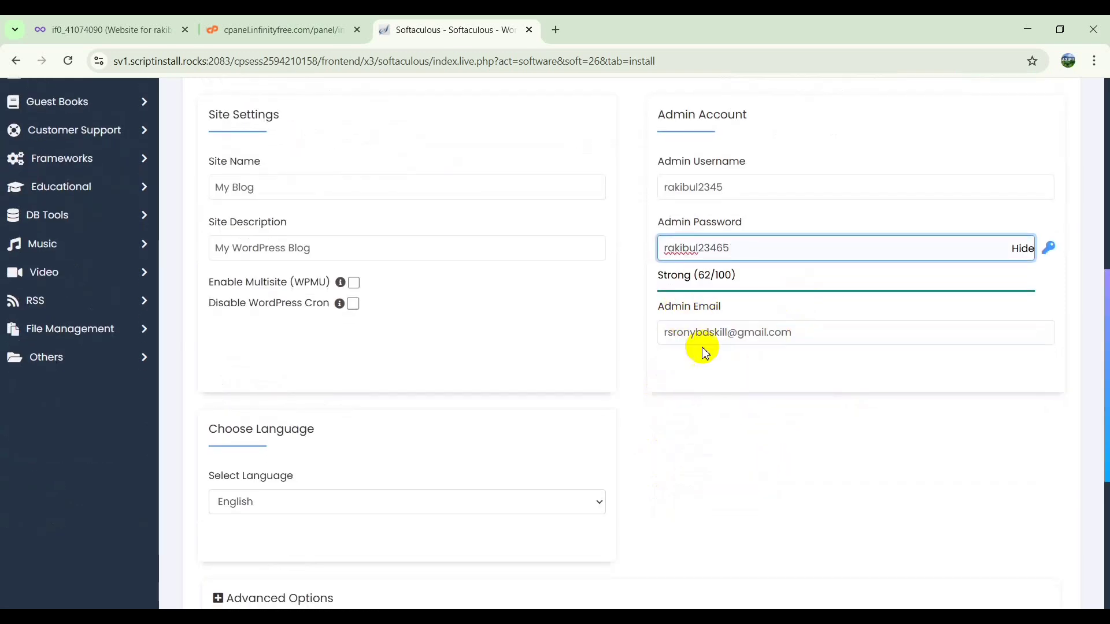
{"action": "scroll", "coordinate": [496, 366], "scroll_direction": "down", "scroll_amount": 5}
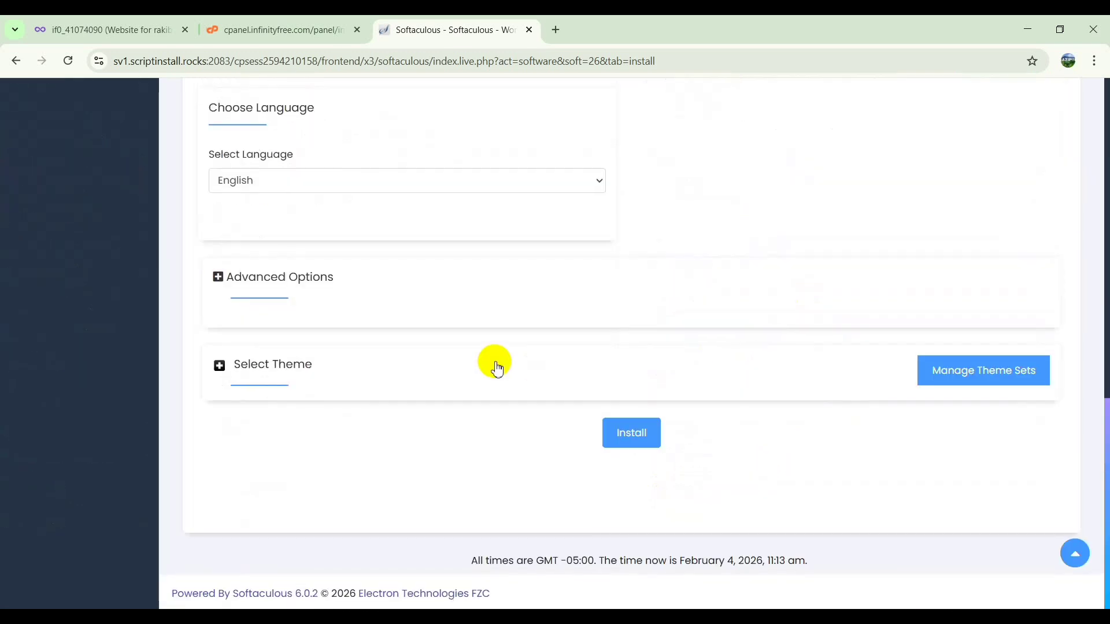
{"action": "left_click", "coordinate": [631, 433]}
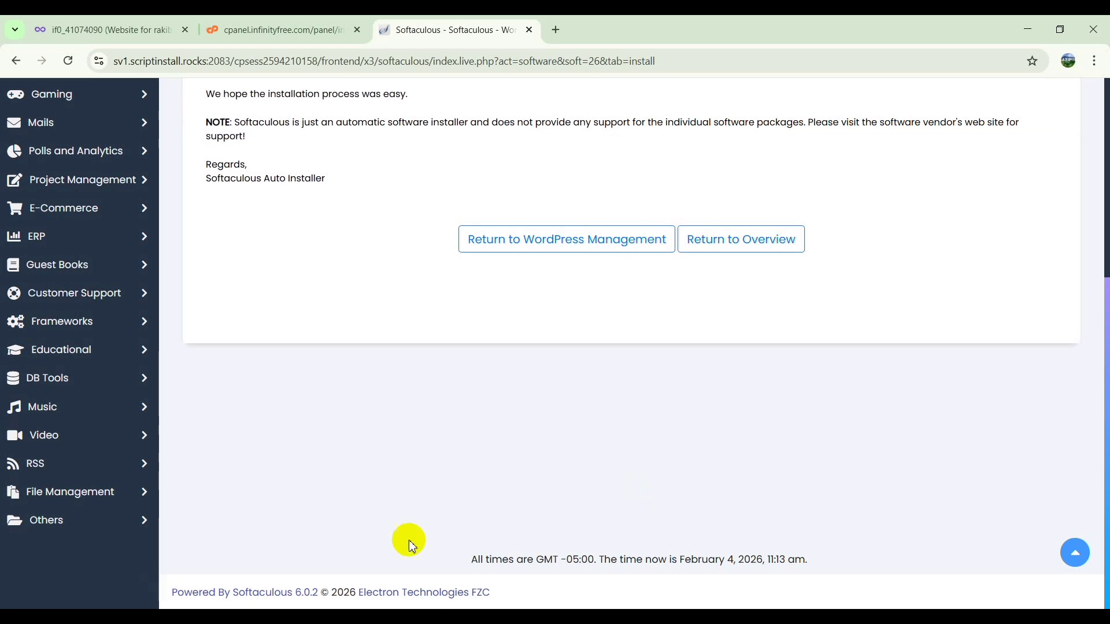
- Copy the installation notice with the site and administrative URLs into a new blank Google Docs document
{"action": "scroll", "coordinate": [350, 238], "scroll_direction": "up", "scroll_amount": 5}
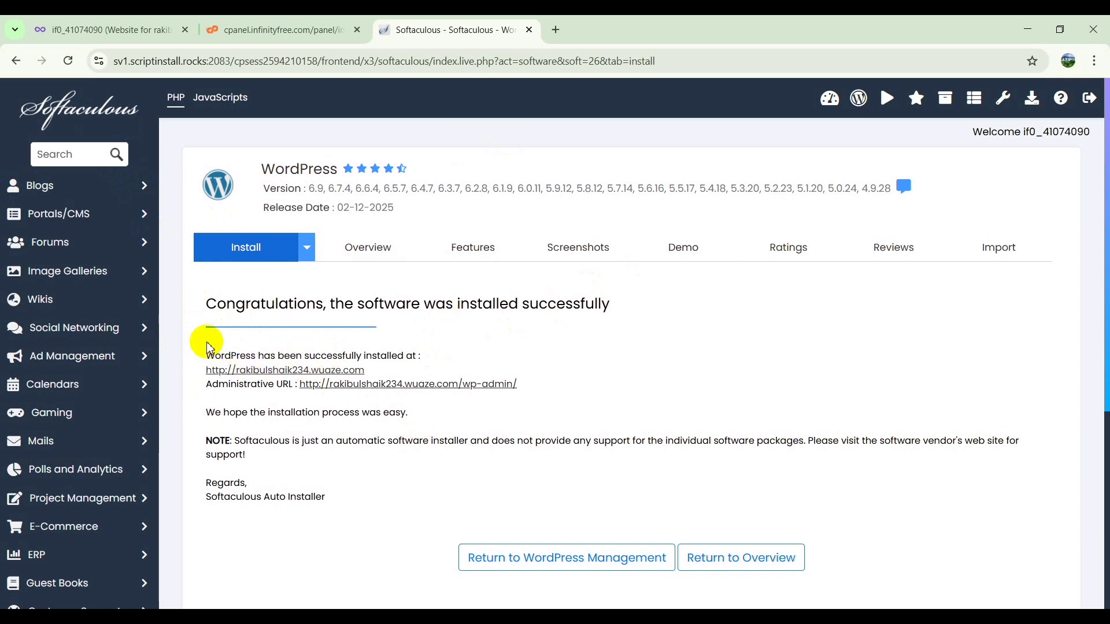
{"action": "left_click_drag", "start_coordinate": [208, 354], "coordinate": [573, 403]}
{"action": "key", "text": "ctrl+c"}
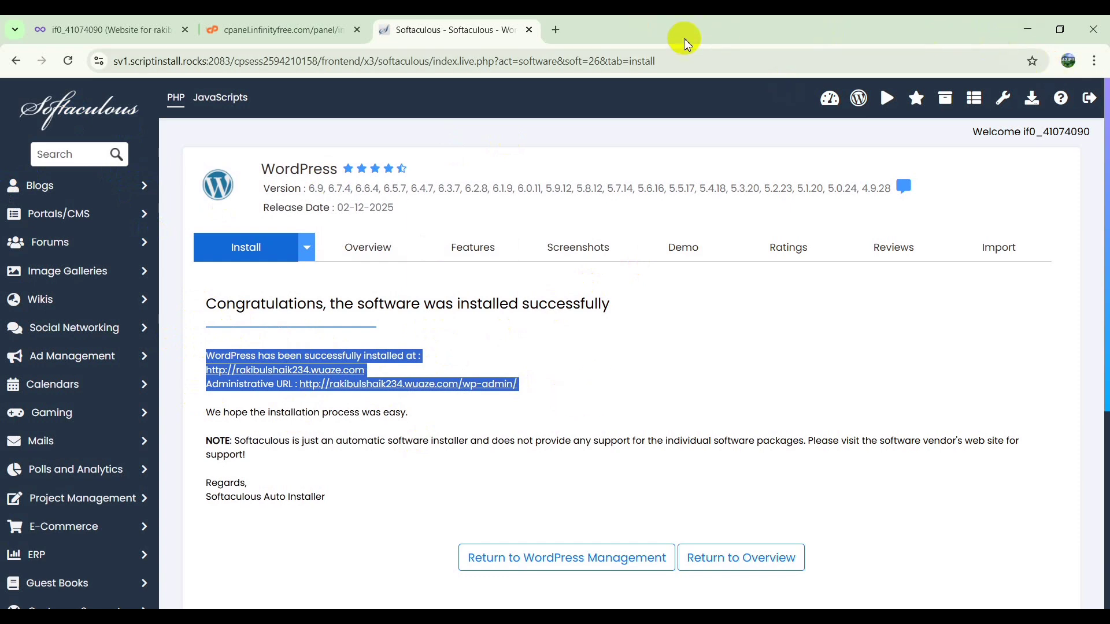
{"action": "left_click", "coordinate": [557, 29]}
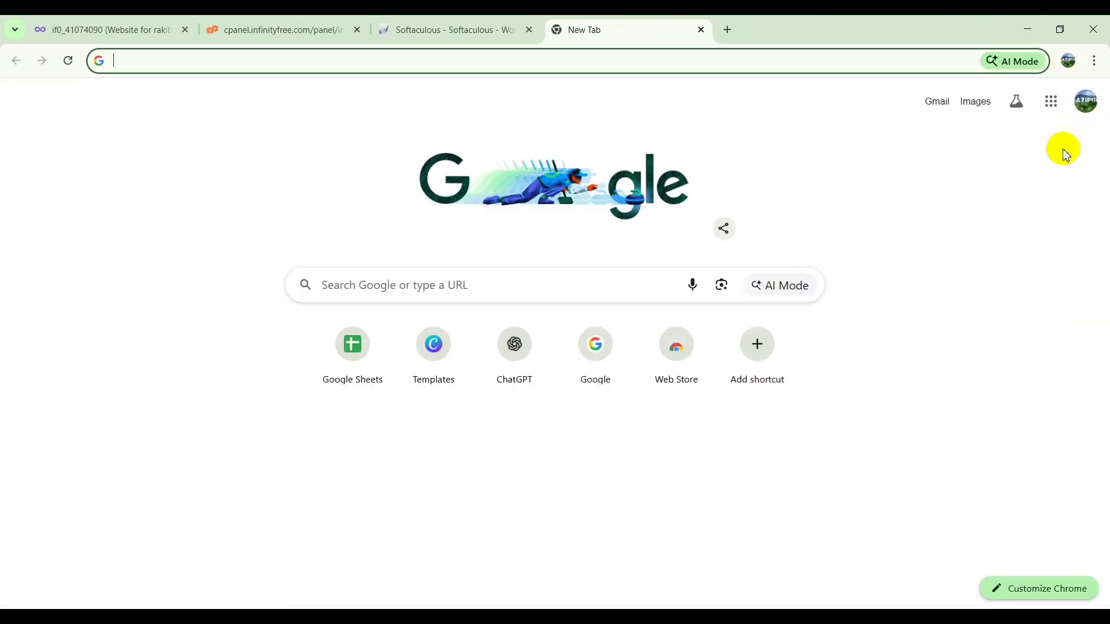
{"action": "left_click", "coordinate": [1051, 102]}
{"action": "left_click", "coordinate": [996, 516]}
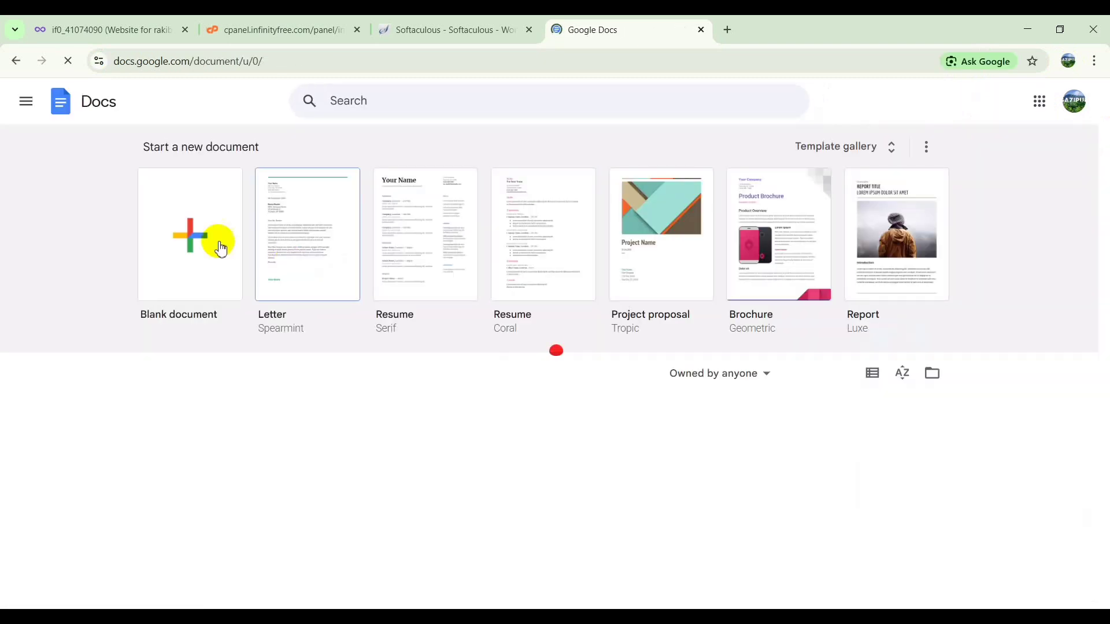
{"action": "left_click", "coordinate": [523, 321]}
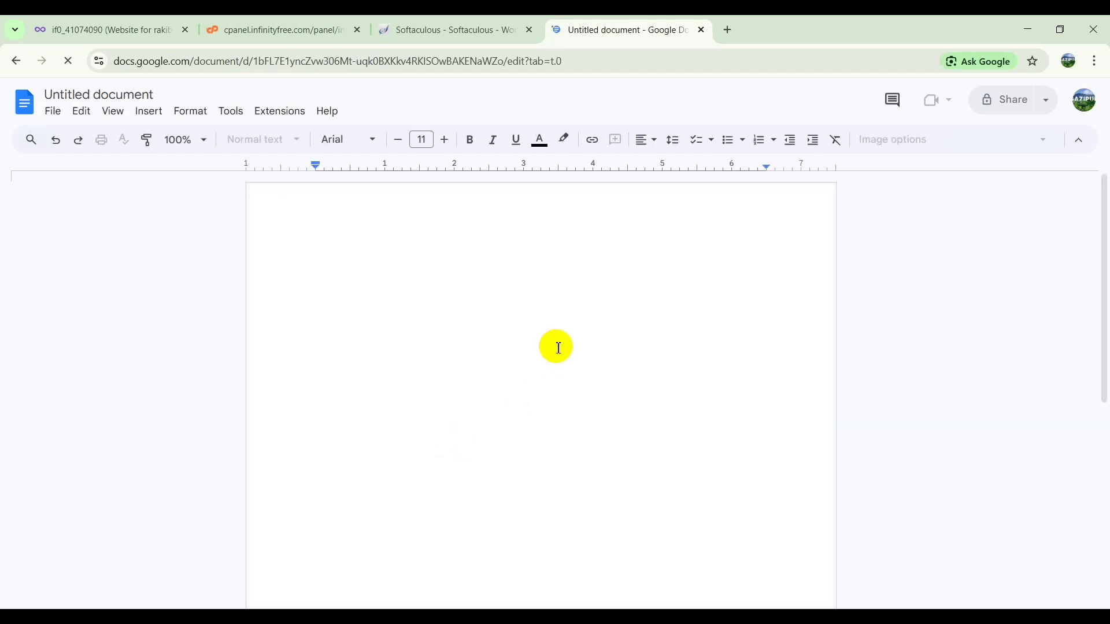
{"action": "key", "text": "ctrl+v"}
{"action": "left_click", "coordinate": [541, 399]}
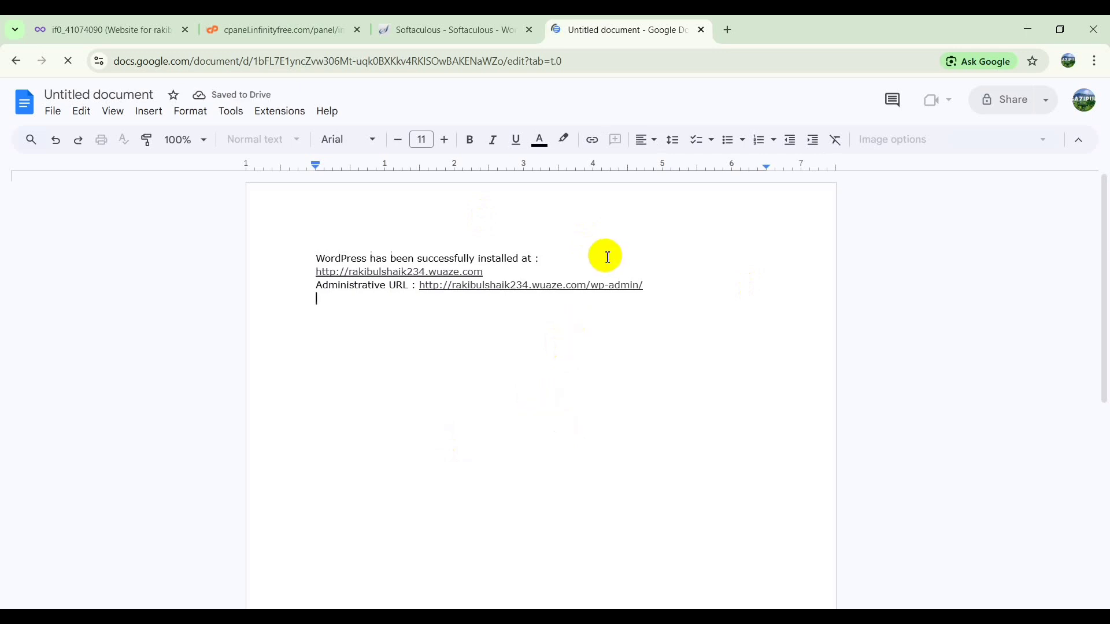
- Insert two line breaks after the site URL to separate it from the administrative URL
{"action": "left_click", "coordinate": [495, 277]}
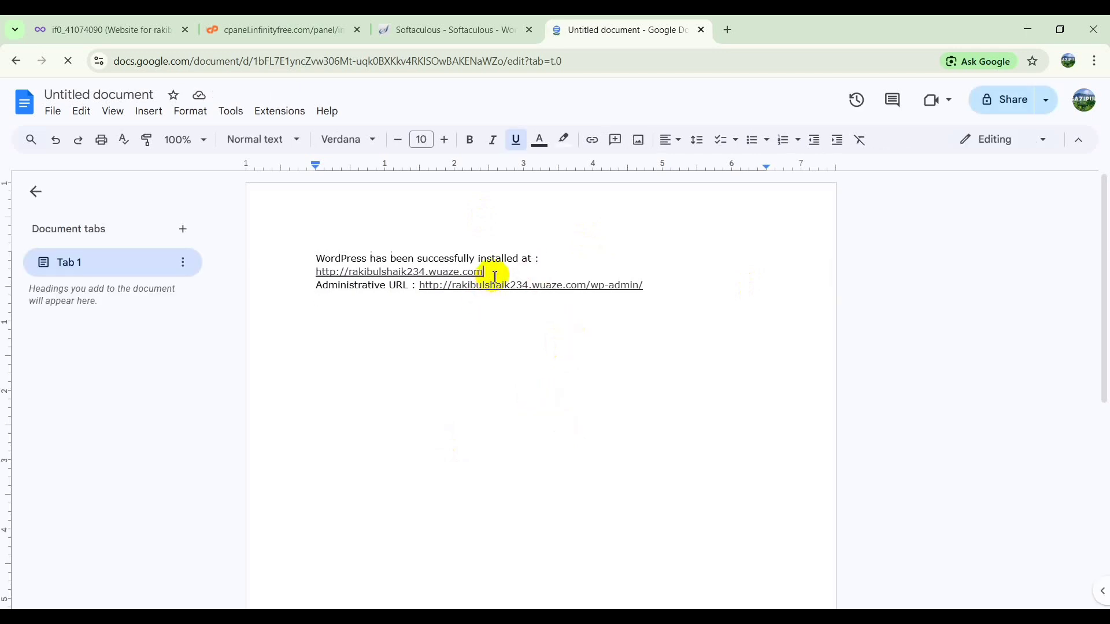
{"action": "key", "text": "Return"}
{"action": "key", "text": "Return"}
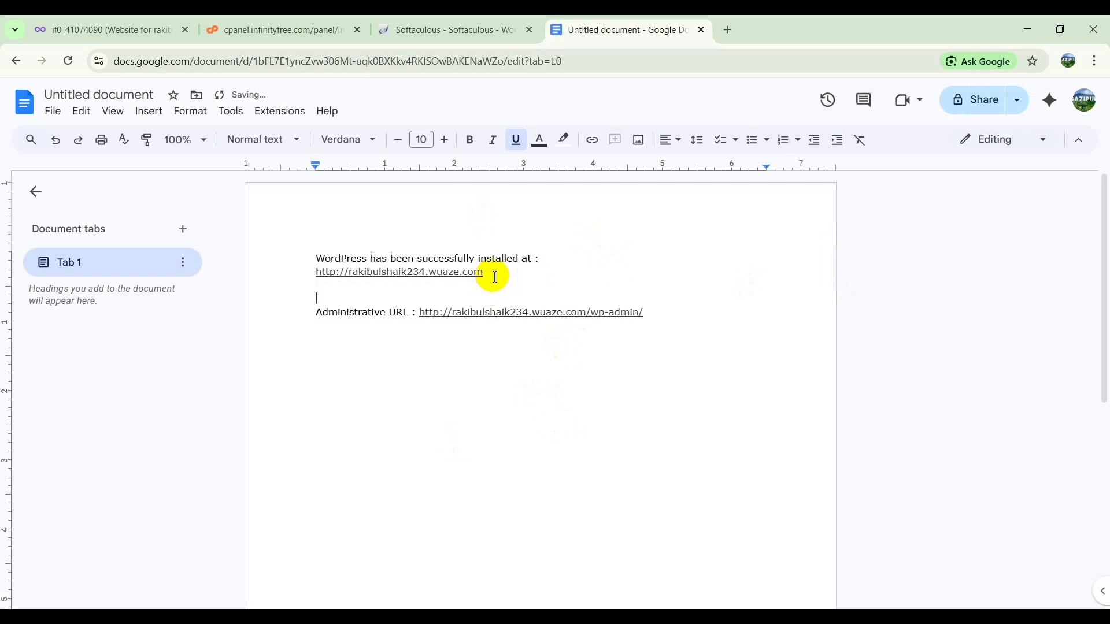
- Open the installed WordPress site from its link in the document
{"action": "left_click", "coordinate": [423, 270]}
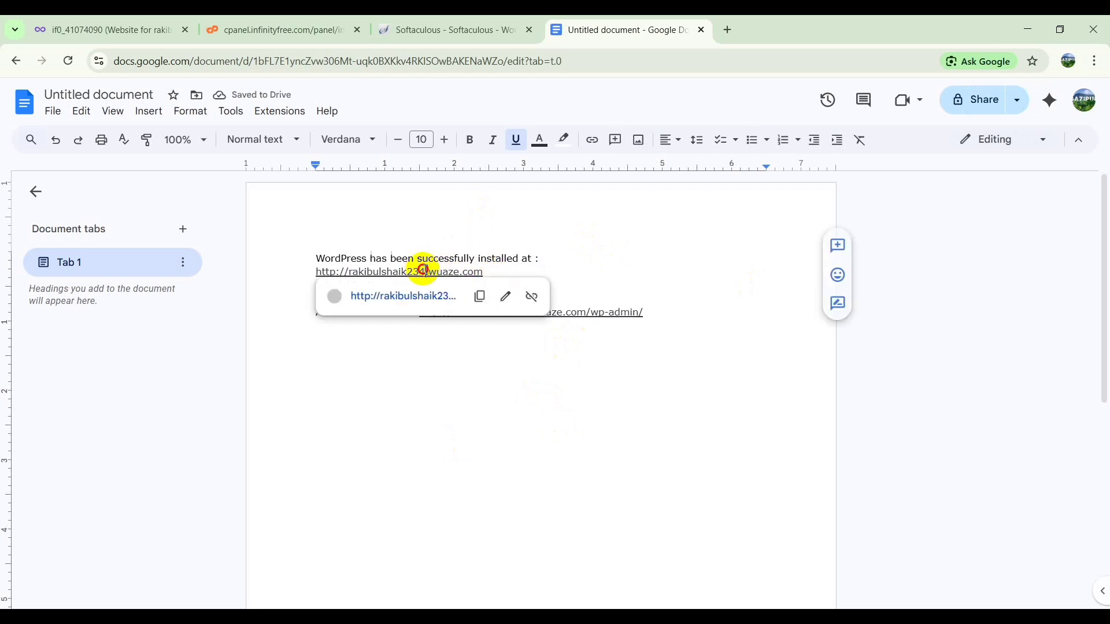
{"action": "left_click", "coordinate": [417, 299]}
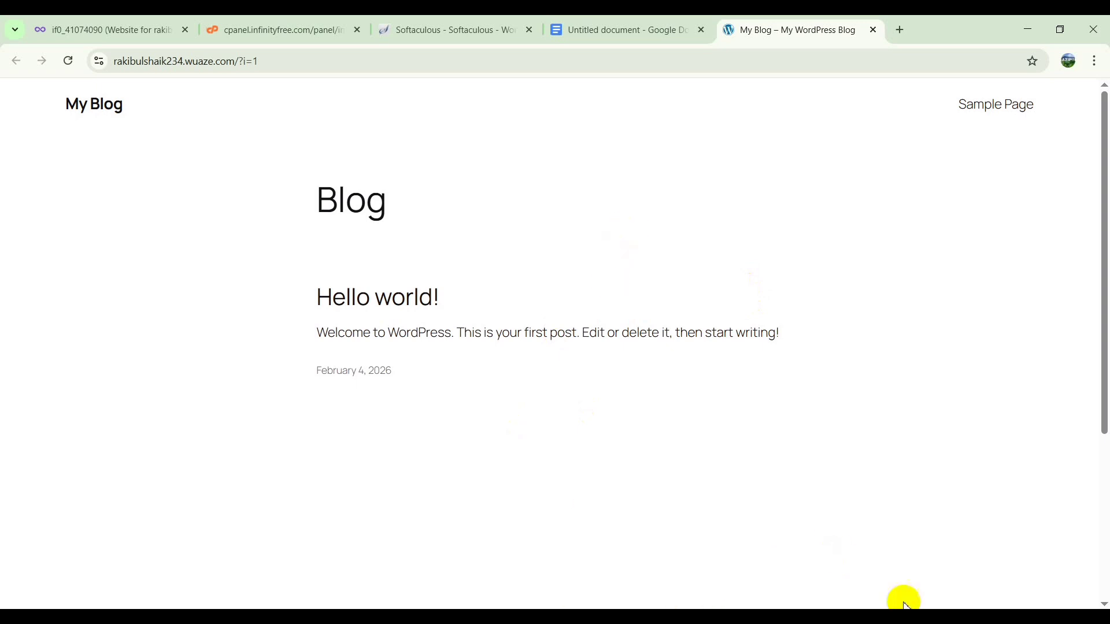
{"action": "left_click", "coordinate": [950, 610]}
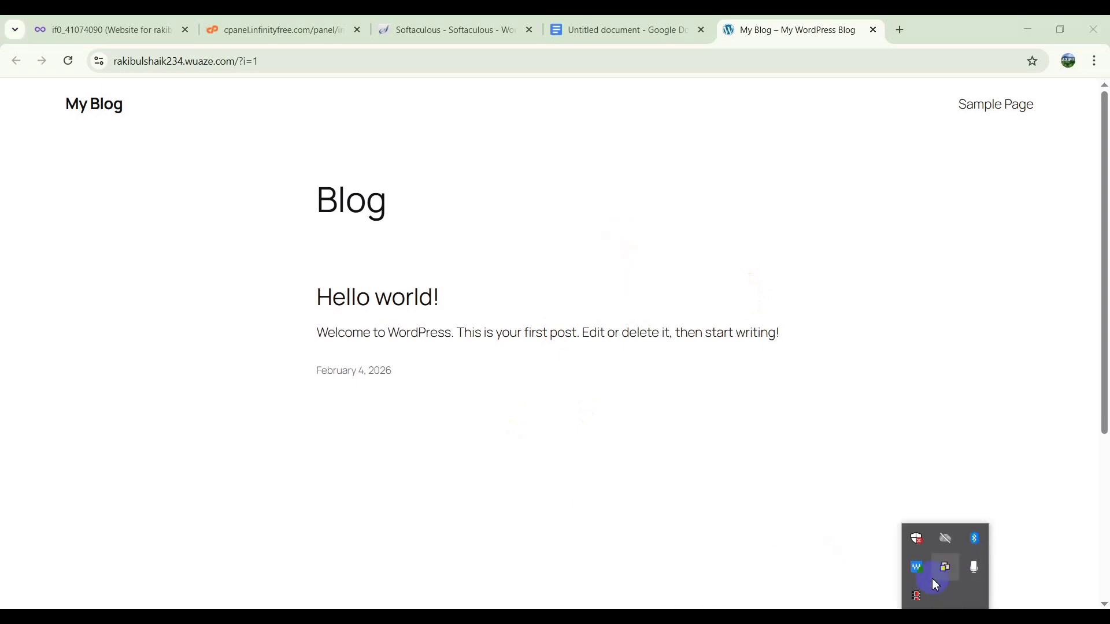
{"action": "left_click", "coordinate": [919, 596]}
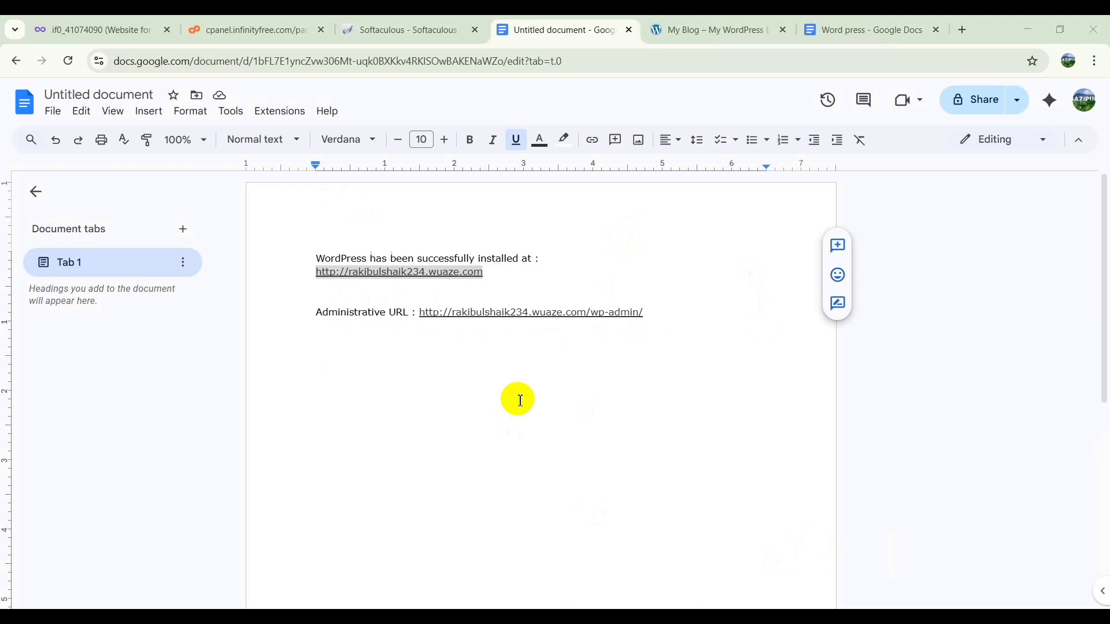
- View the My Blog site again and return to the document holding the saved URLs
{"action": "left_click", "coordinate": [721, 32]}
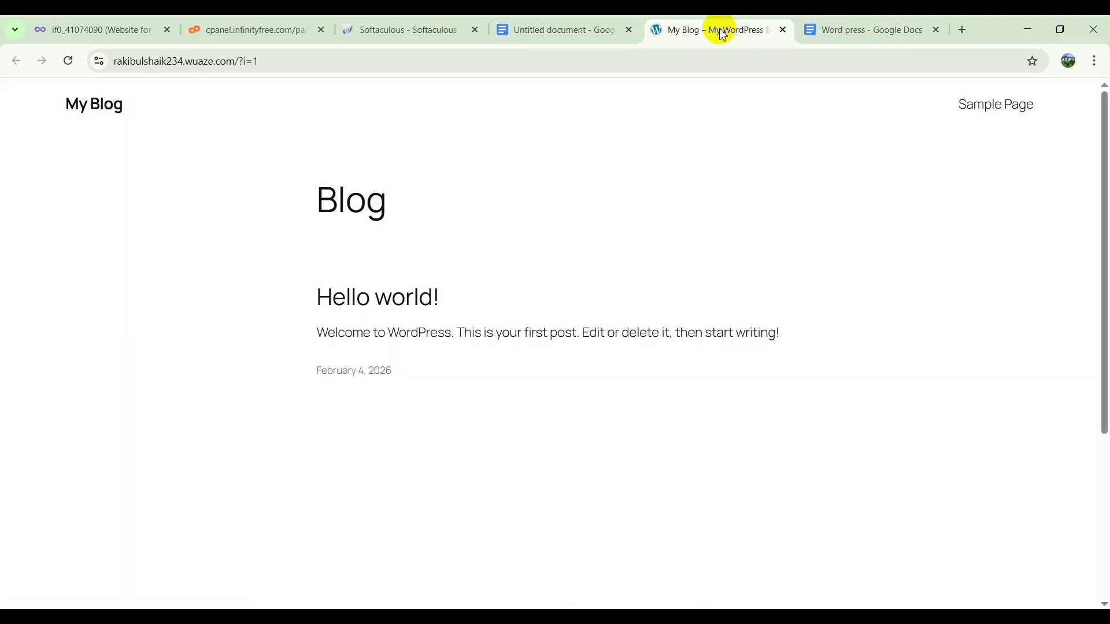
{"action": "left_click", "coordinate": [567, 29]}
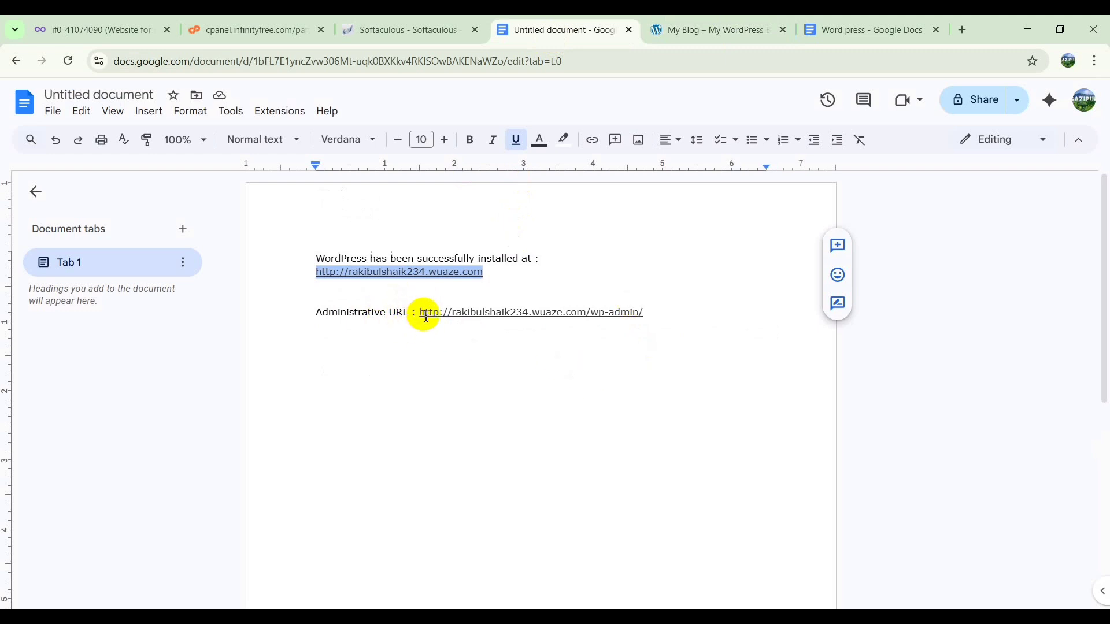
- Copy the administrative URL from the document and open it in a new browser tab
{"action": "left_click_drag", "start_coordinate": [420, 311], "coordinate": [650, 313]}
{"action": "key", "text": "ctrl+c"}
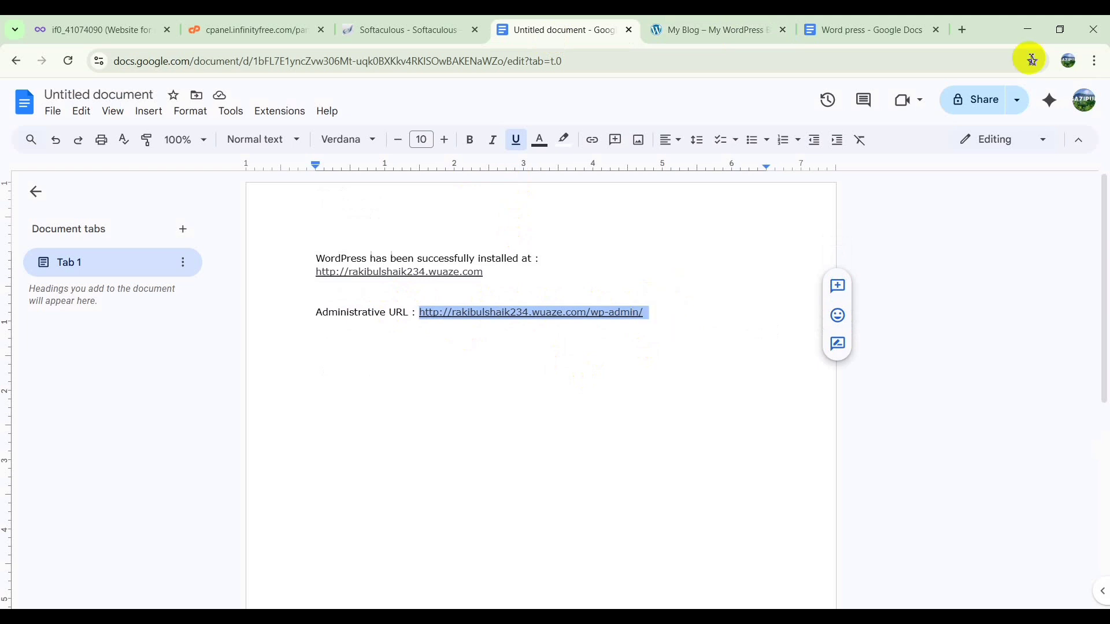
{"action": "left_click", "coordinate": [964, 31]}
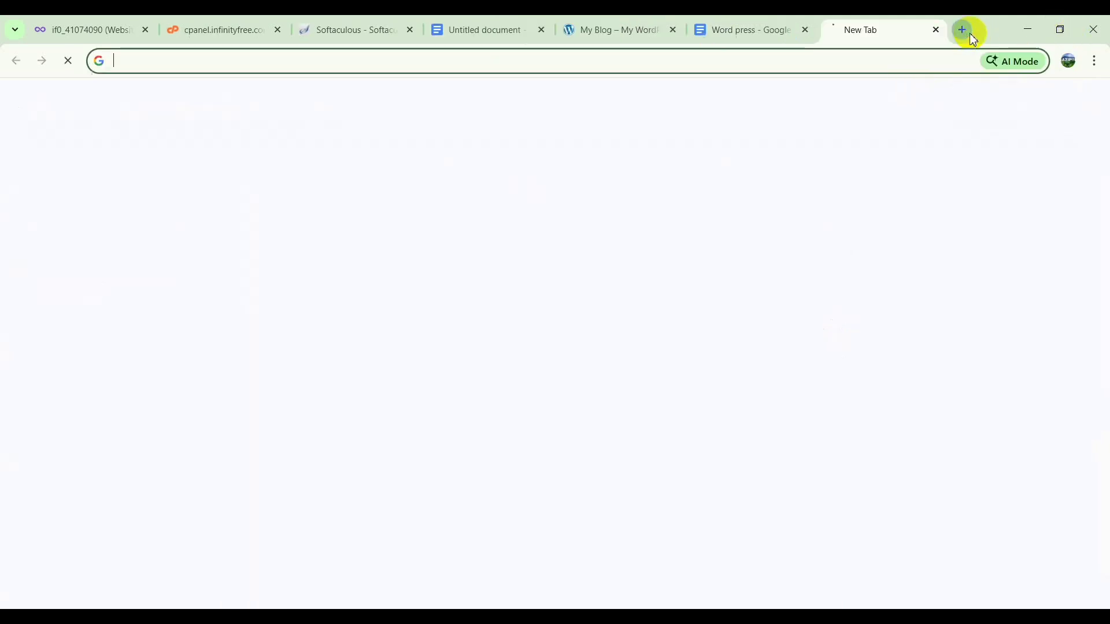
{"action": "key", "text": "ctrl+v"}
{"action": "key", "text": "Return"}
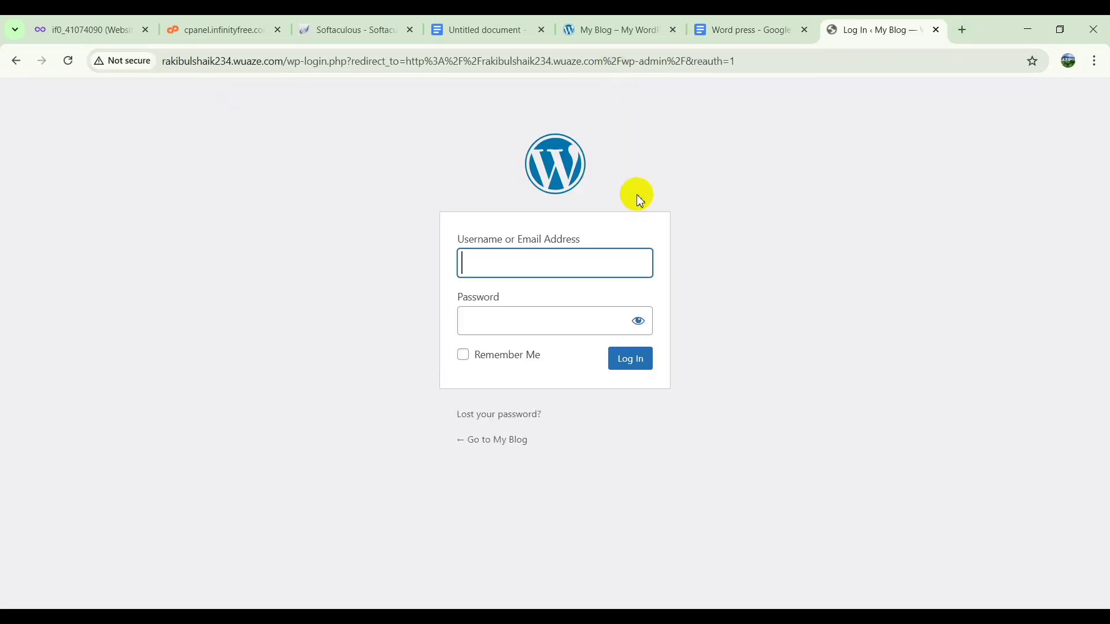
- Log in to the WordPress admin with the saved username and account password
{"action": "left_click", "coordinate": [479, 270]}
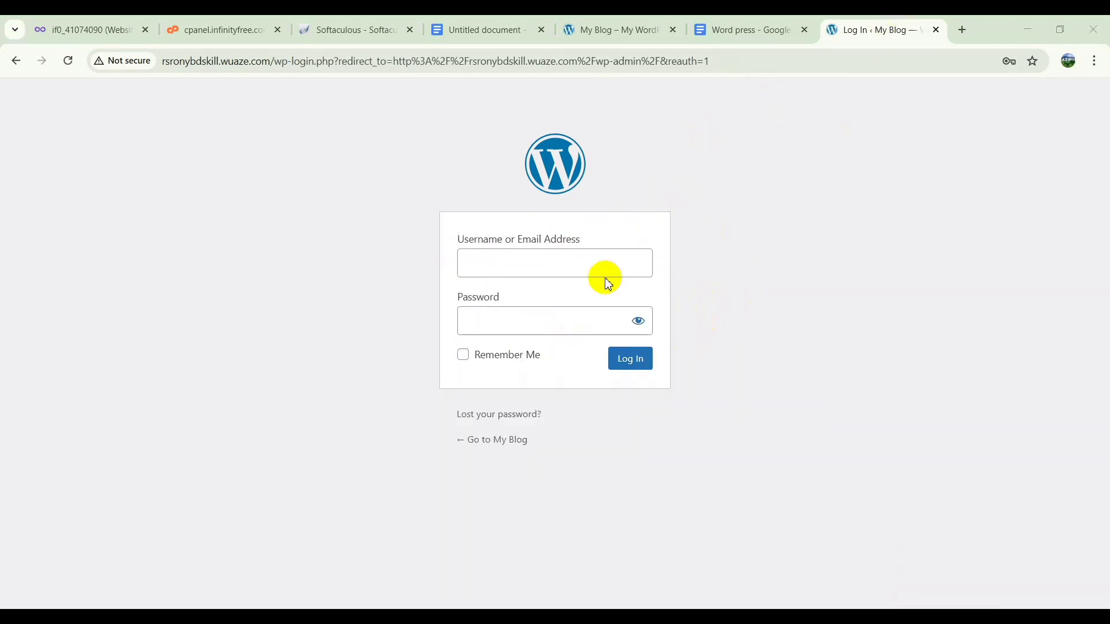
{"action": "left_click", "coordinate": [577, 268]}
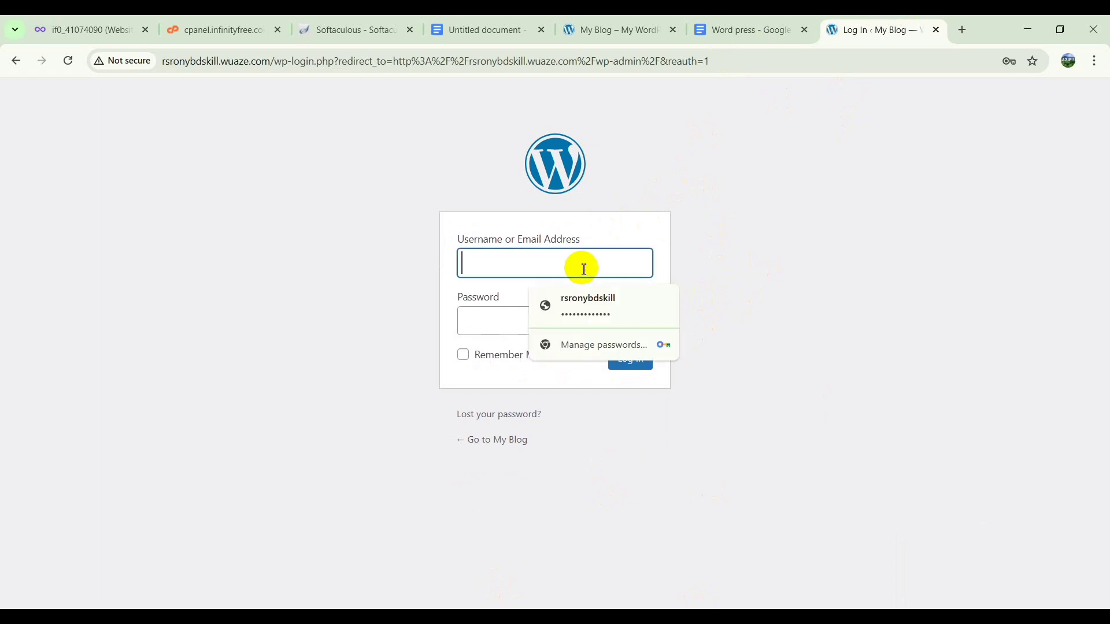
{"action": "left_click", "coordinate": [604, 304]}
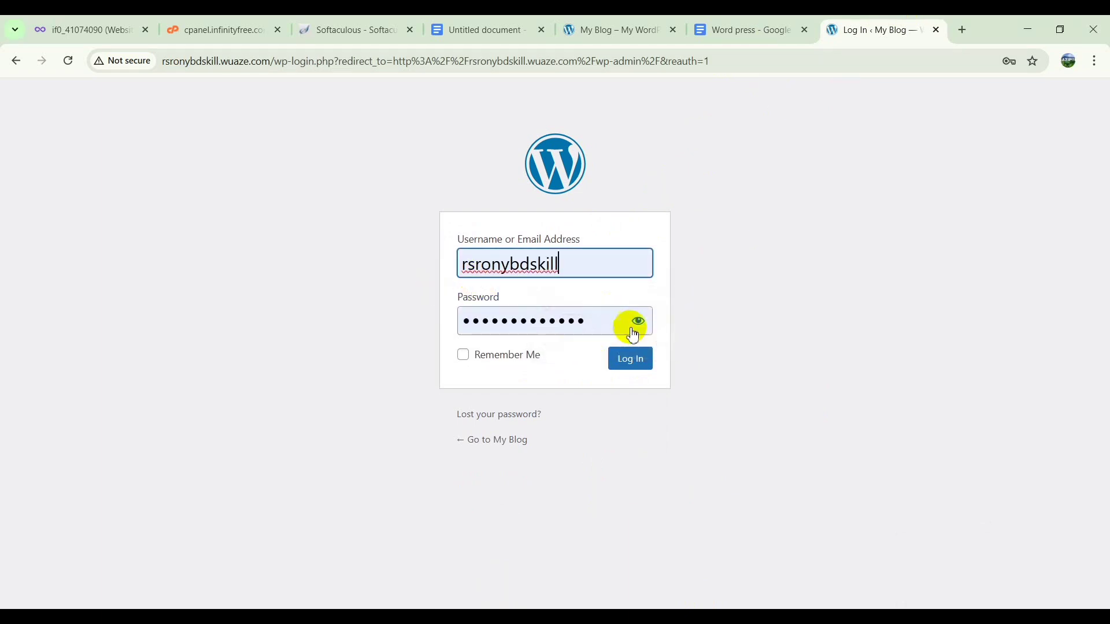
{"action": "left_click", "coordinate": [630, 363]}
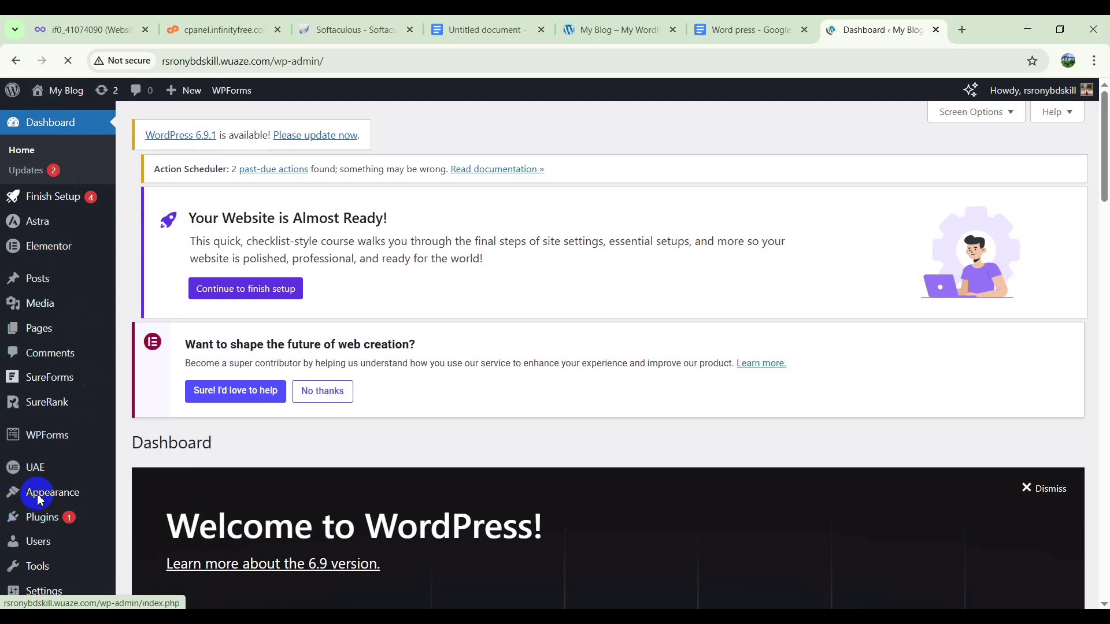
- Look over the admin dashboard, then search the Add Themes library for "astra"
{"action": "scroll", "coordinate": [391, 330], "scroll_direction": "down", "scroll_amount": 3}
{"action": "scroll", "coordinate": [395, 331], "scroll_direction": "up", "scroll_amount": 3}
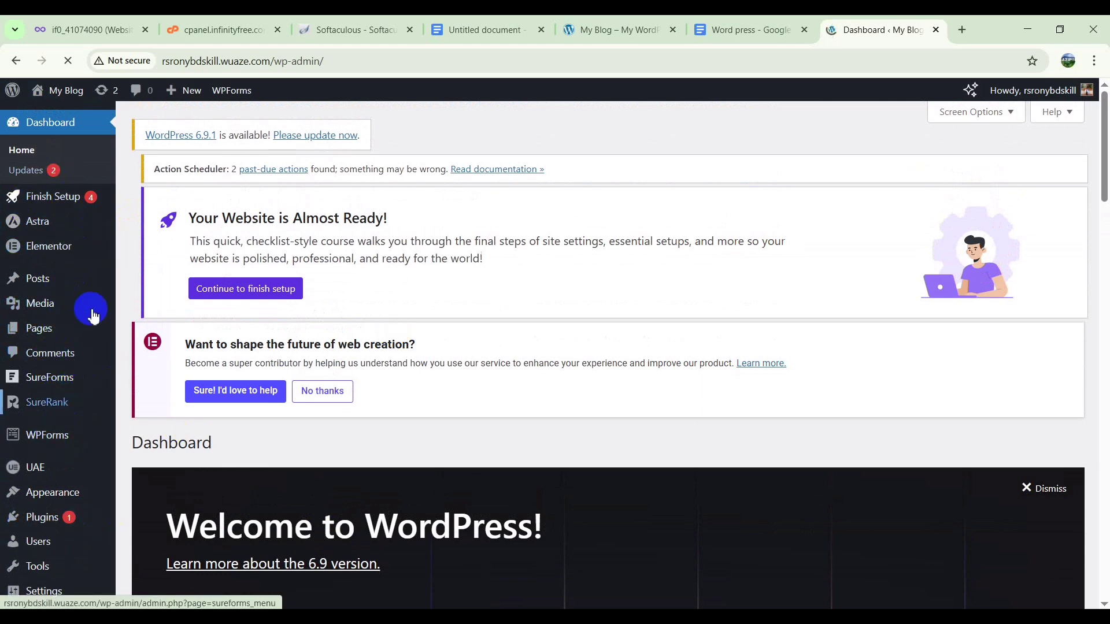
{"action": "left_click", "coordinate": [59, 442]}
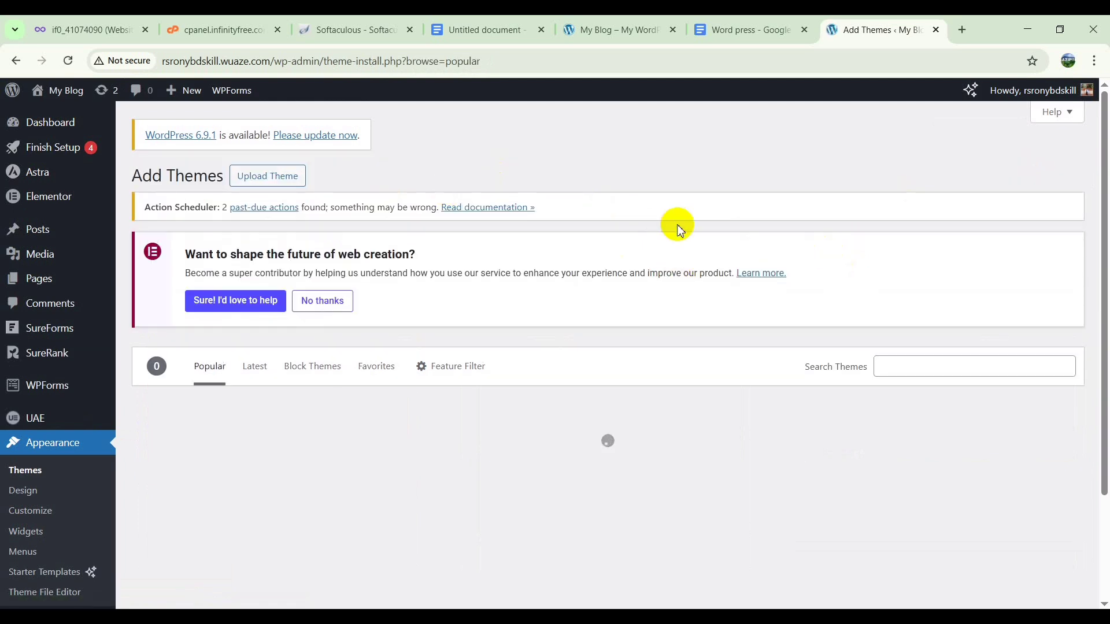
{"action": "left_click", "coordinate": [919, 363]}
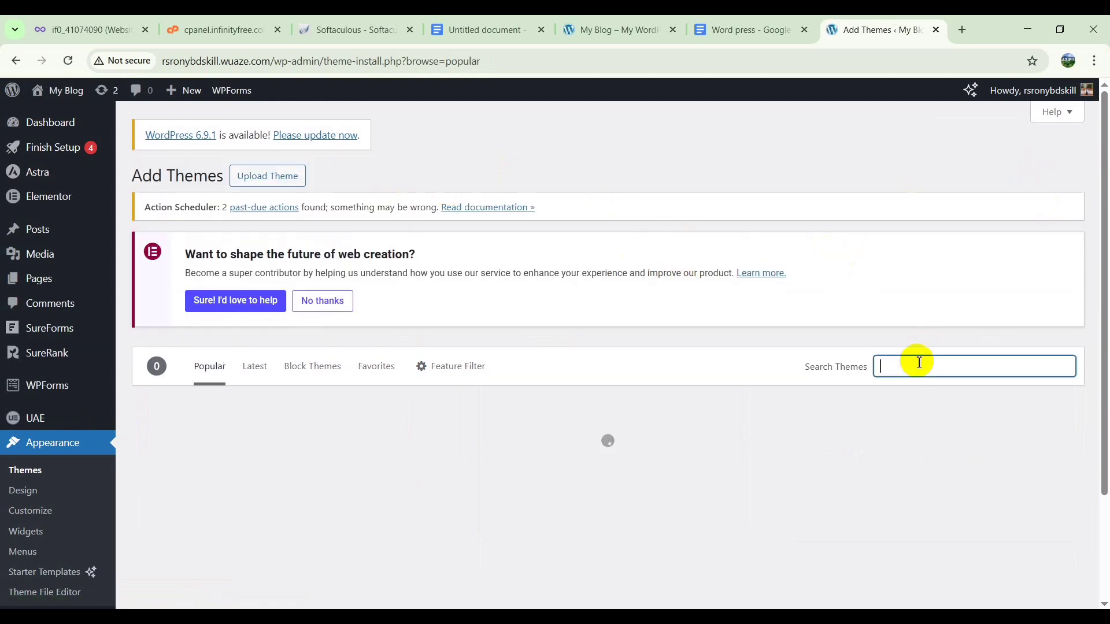
{"action": "type", "text": "astra"}
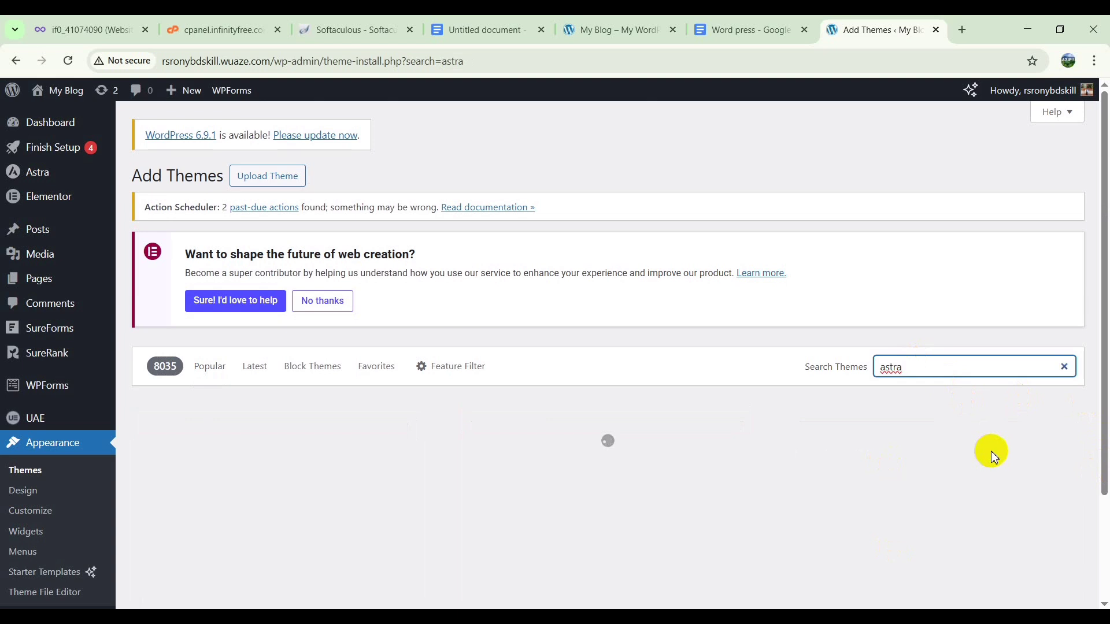
{"action": "scroll", "coordinate": [992, 457], "scroll_direction": "down", "scroll_amount": 3}
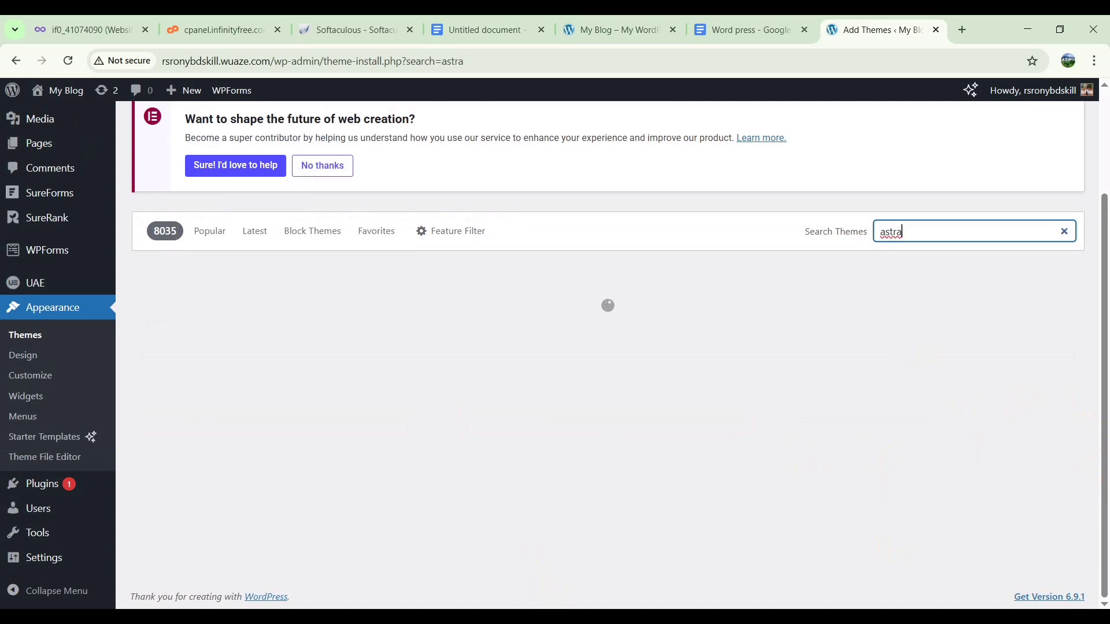
{"action": "left_click", "coordinate": [945, 617]}
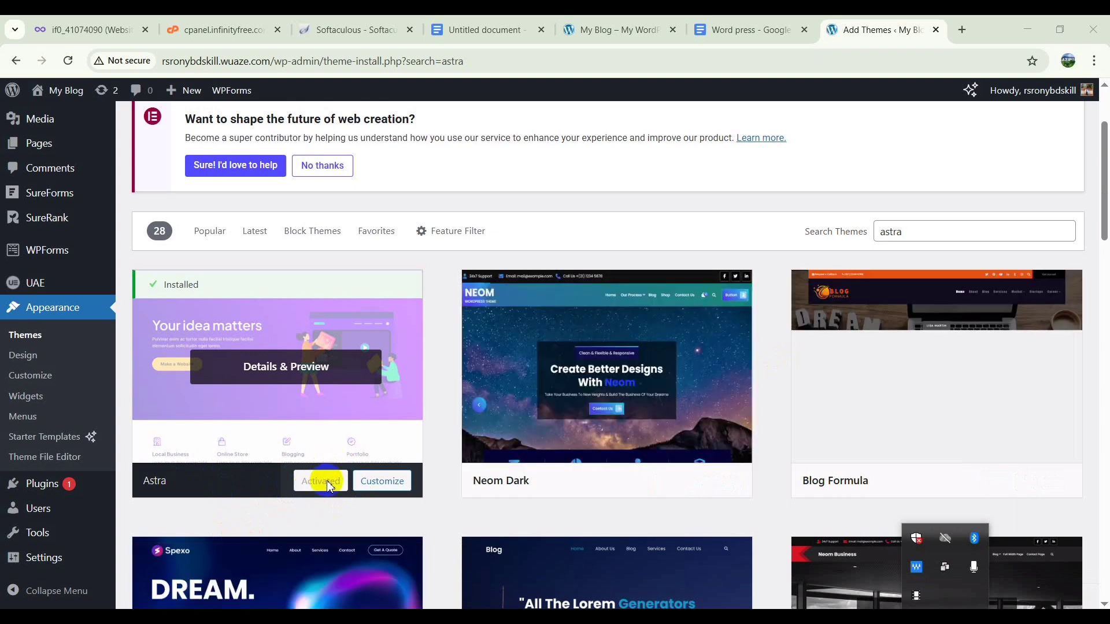
- Open the dashboard of the Astra theme
{"action": "mouse_move", "coordinate": [56, 490]}
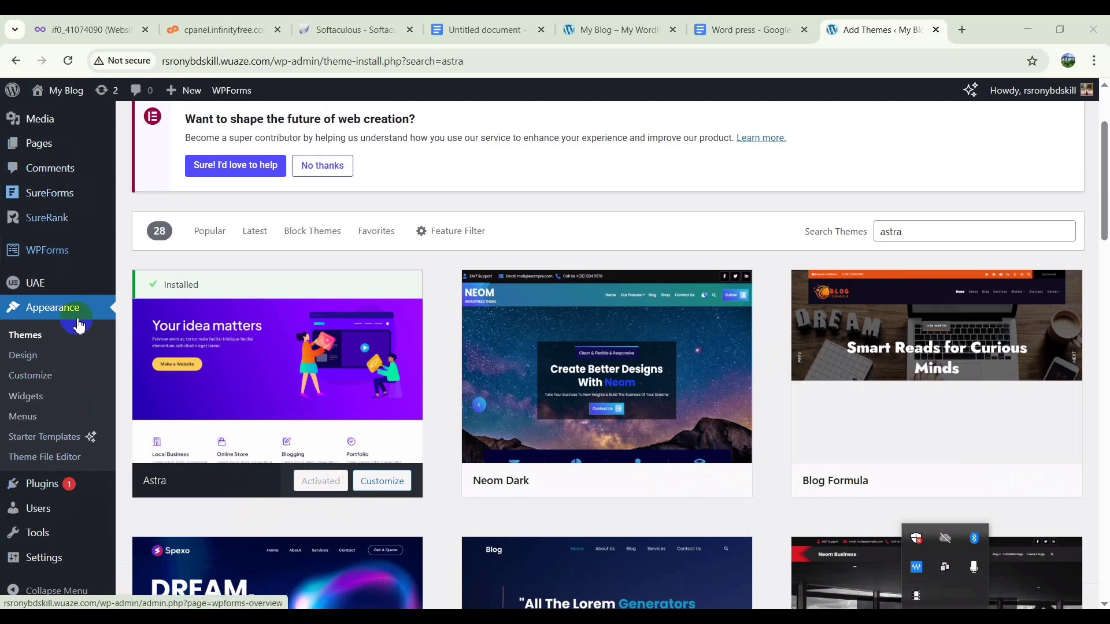
{"action": "scroll", "coordinate": [58, 222], "scroll_direction": "up", "scroll_amount": 2}
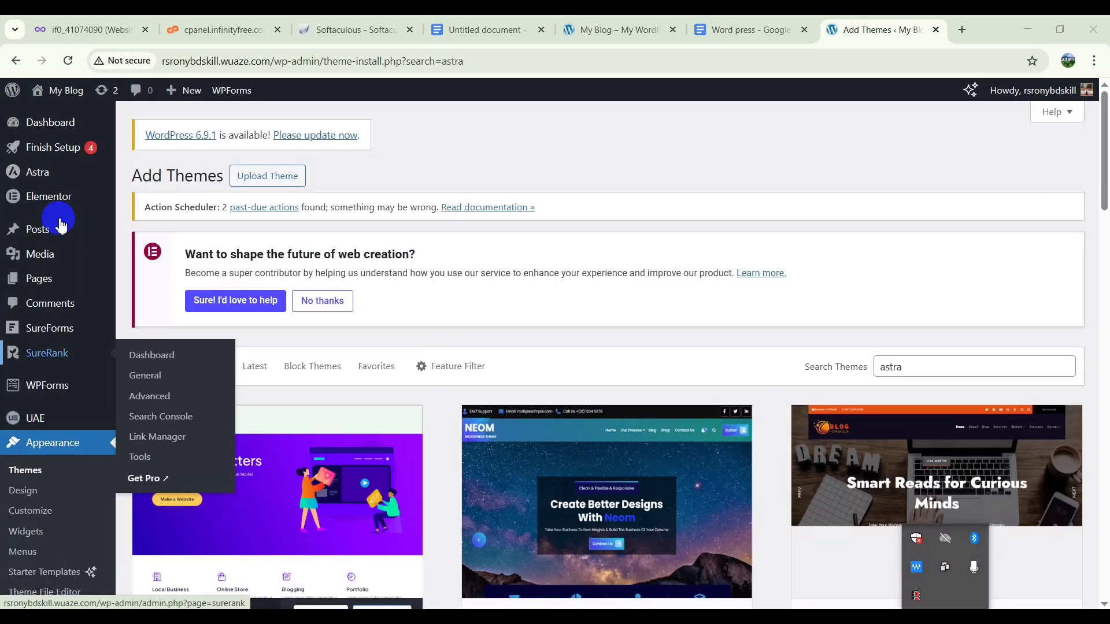
{"action": "left_click", "coordinate": [35, 176]}
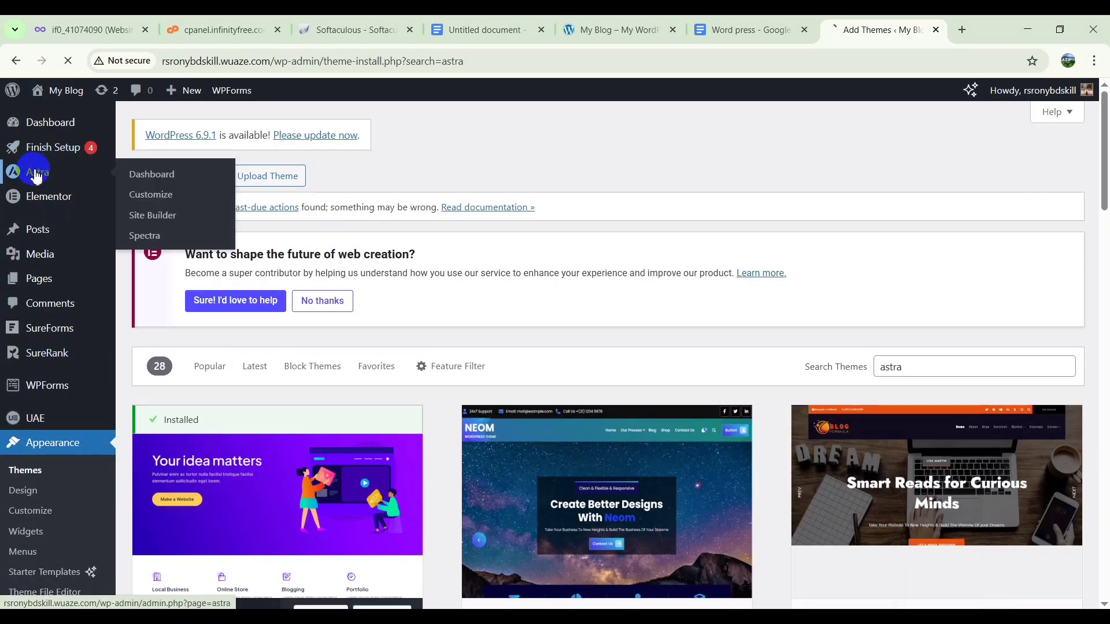
{"action": "left_click", "coordinate": [152, 176]}
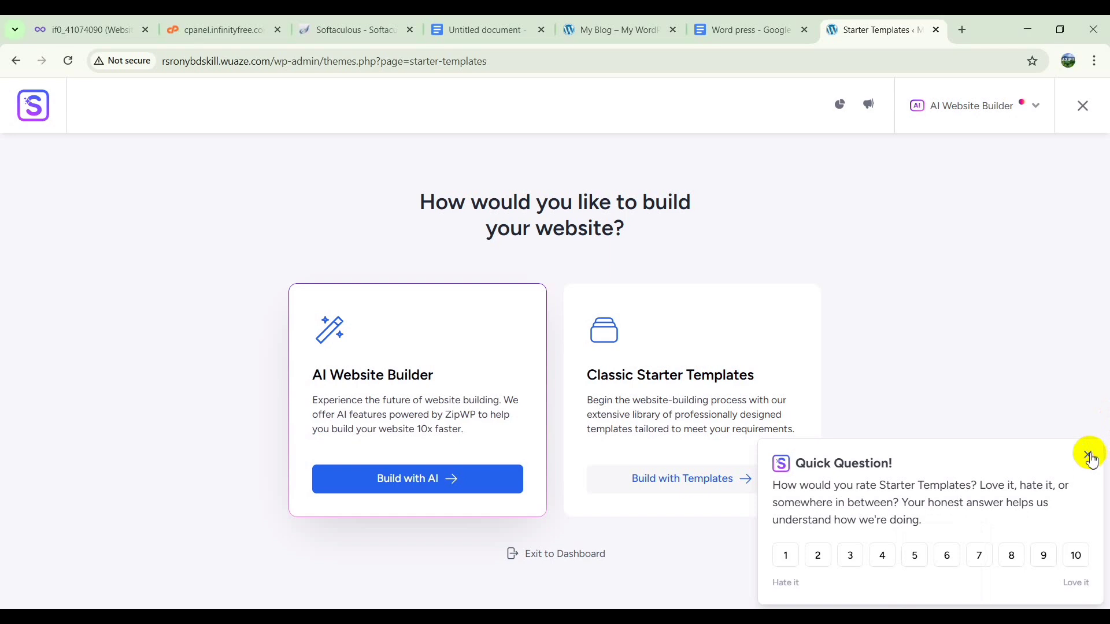
- Dismiss the rating survey and choose Classic Starter Templates with Elementor as the page builder
{"action": "left_click", "coordinate": [1090, 457]}
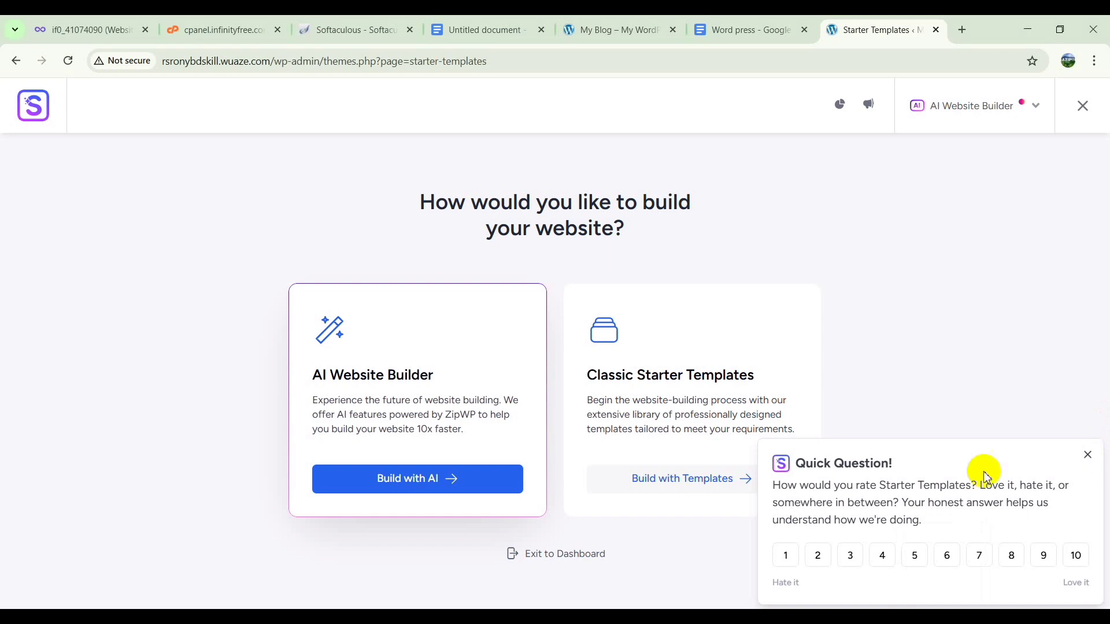
{"action": "left_click", "coordinate": [715, 489]}
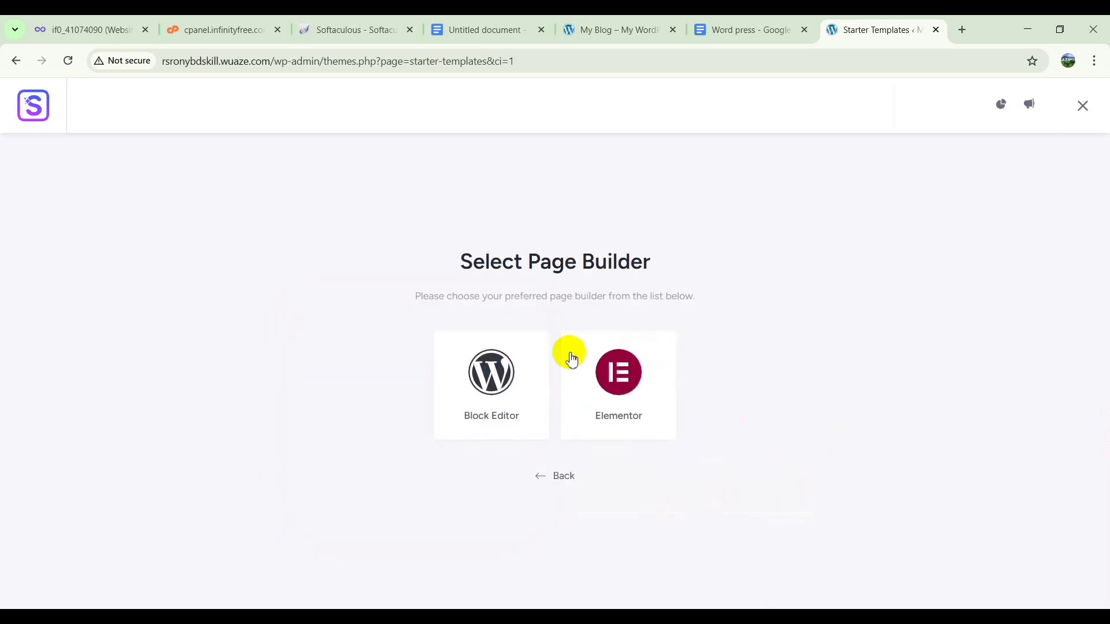
{"action": "left_click", "coordinate": [615, 387]}
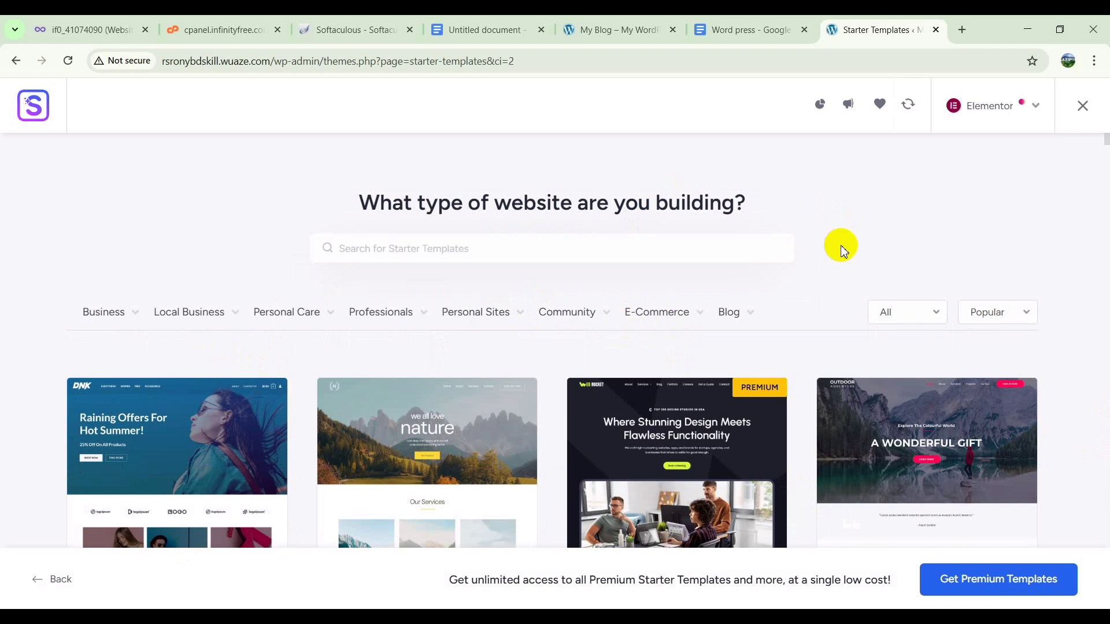
- Filter the starter templates to Portfolio & CV under Personal Sites and select the Personal Portfolio template
{"action": "mouse_move", "coordinate": [497, 326]}
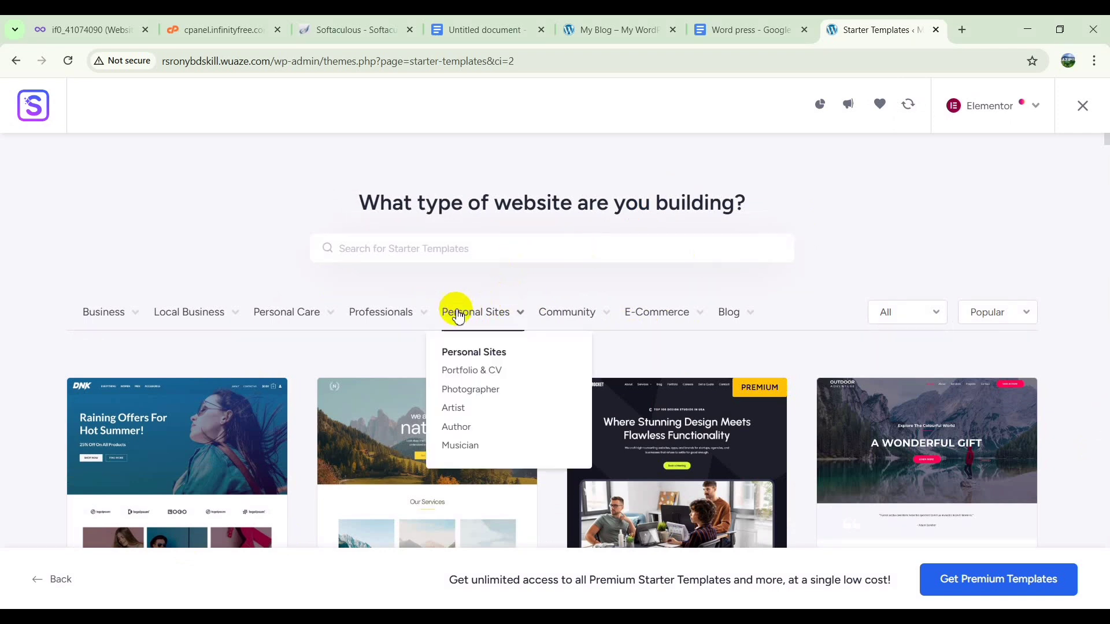
{"action": "left_click", "coordinate": [472, 372]}
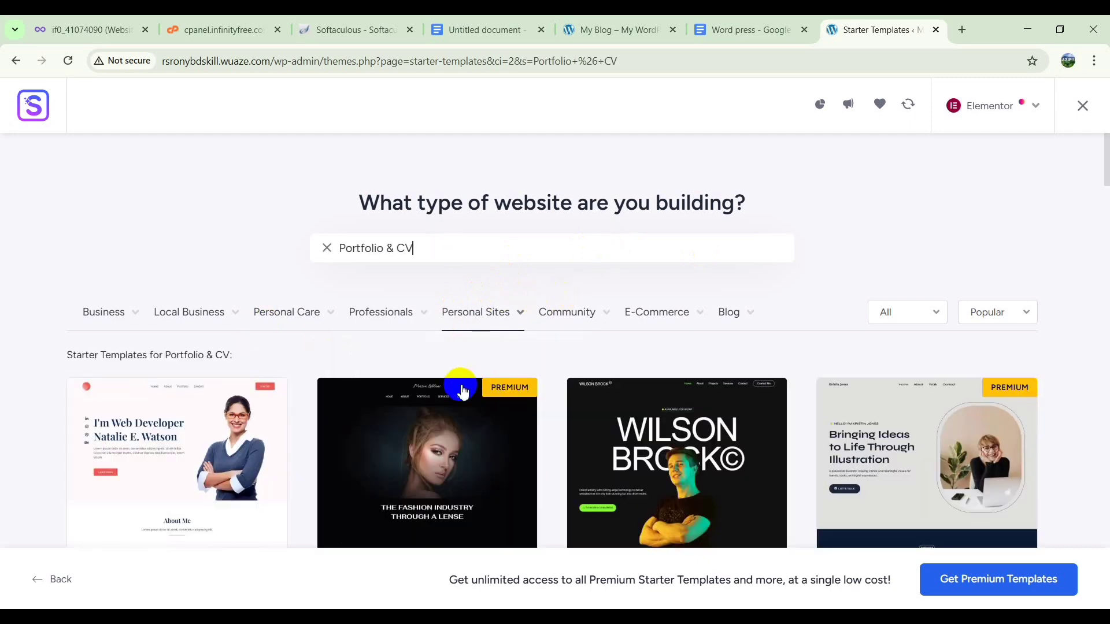
{"action": "scroll", "coordinate": [463, 391], "scroll_direction": "down", "scroll_amount": 3}
{"action": "scroll", "coordinate": [462, 391], "scroll_direction": "down", "scroll_amount": 4}
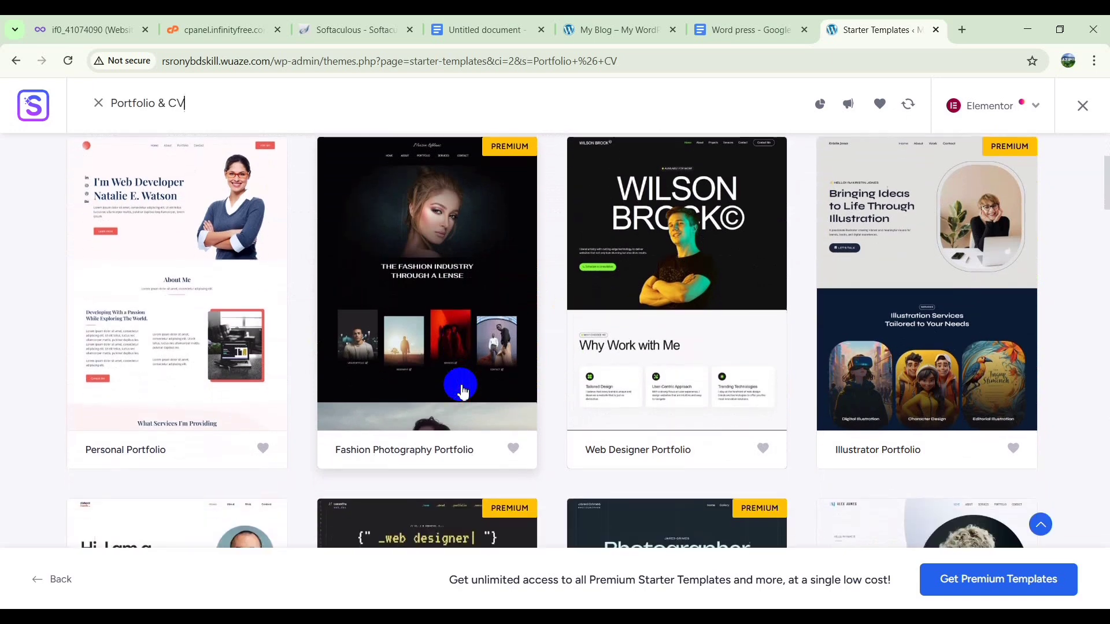
{"action": "scroll", "coordinate": [463, 391], "scroll_direction": "up", "scroll_amount": 1}
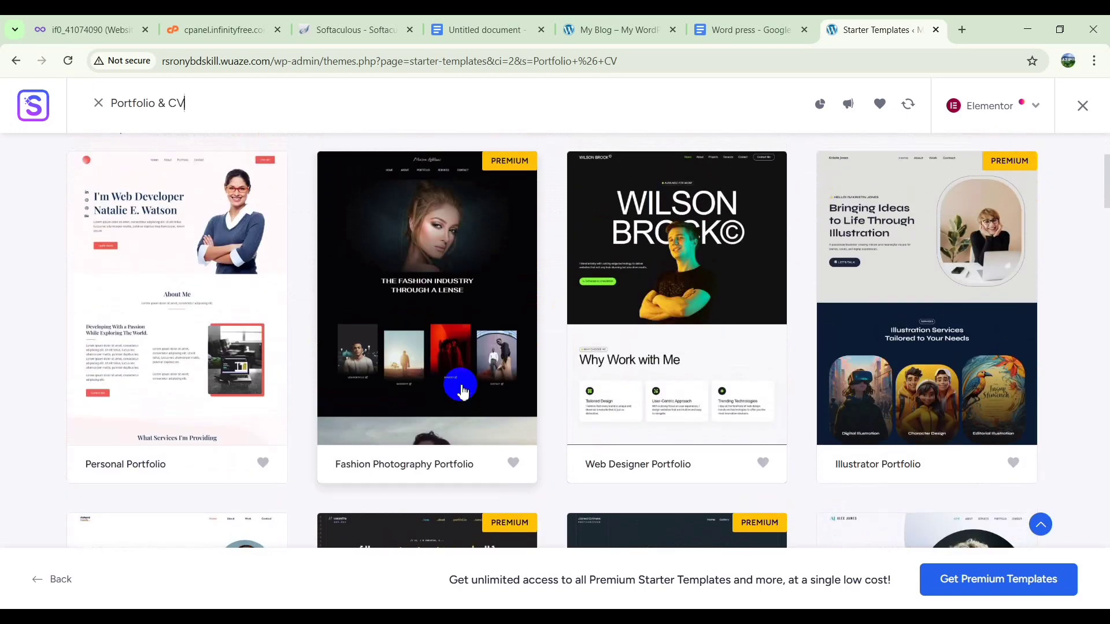
{"action": "scroll", "coordinate": [462, 390], "scroll_direction": "down", "scroll_amount": 3}
{"action": "scroll", "coordinate": [463, 391], "scroll_direction": "up", "scroll_amount": 3}
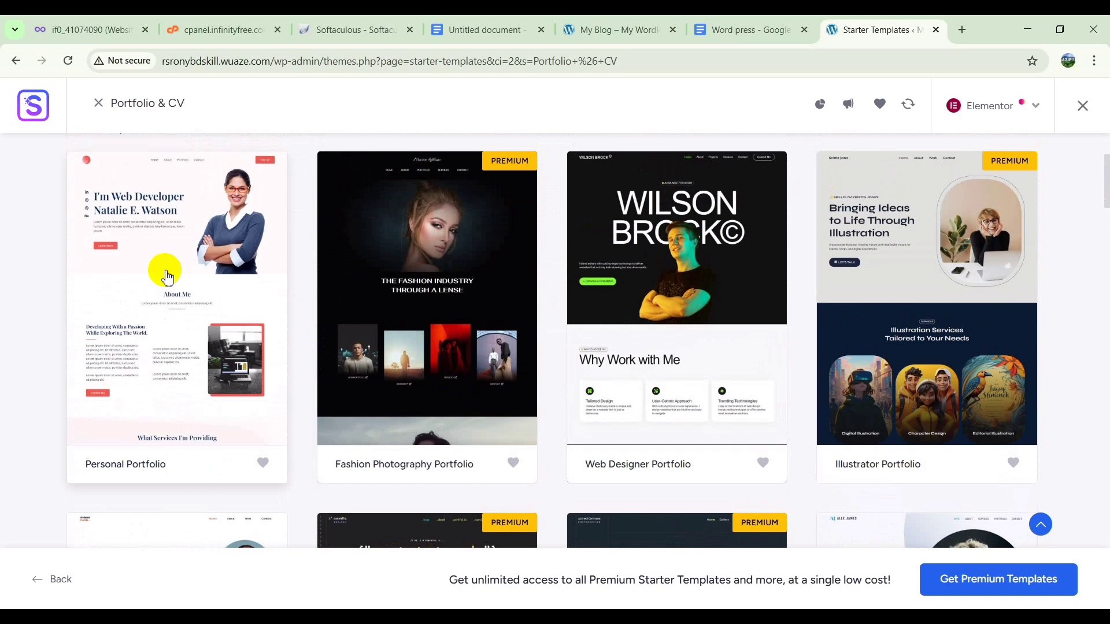
{"action": "left_click", "coordinate": [251, 317]}
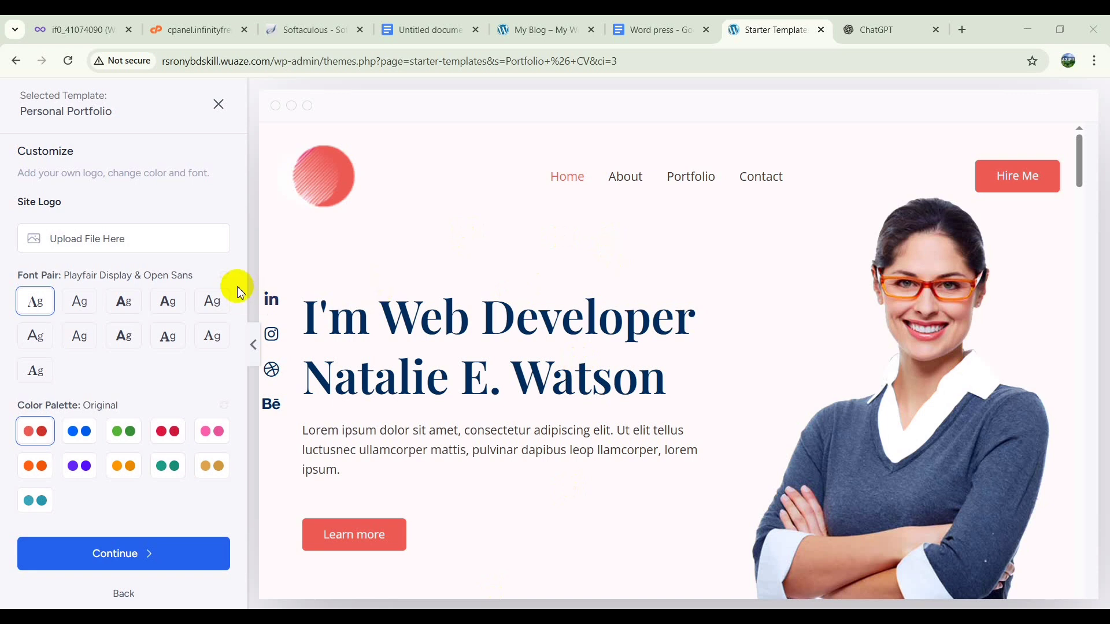
- Apply the Work Sans & Inter font pair to the template and build the website with the preselected features
{"action": "left_click", "coordinate": [168, 300]}
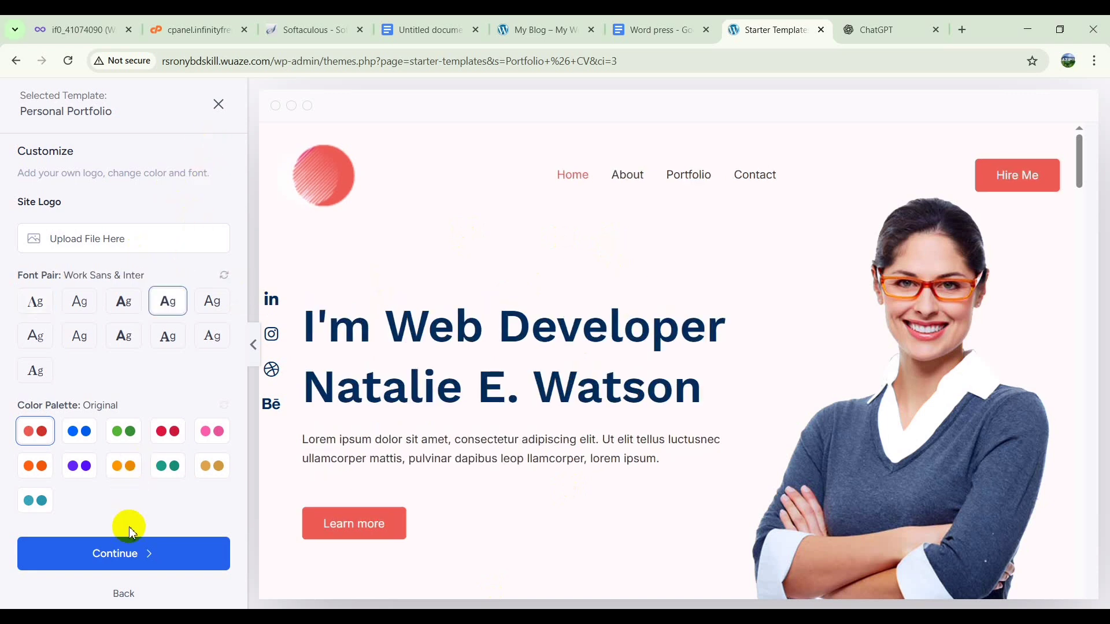
{"action": "left_click", "coordinate": [149, 571]}
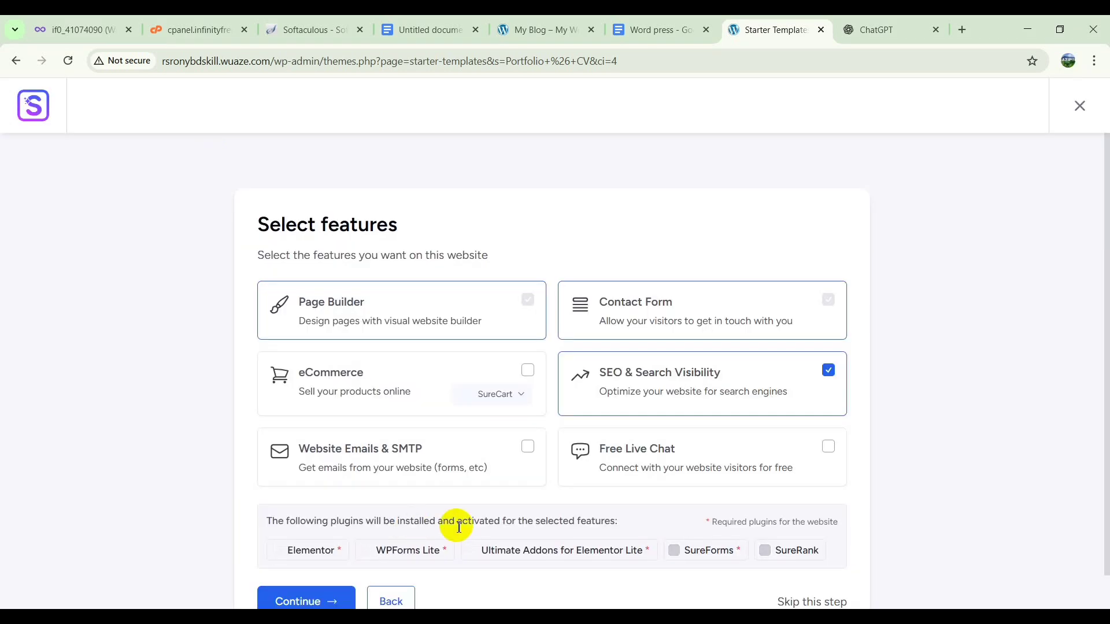
{"action": "scroll", "coordinate": [458, 527], "scroll_direction": "down", "scroll_amount": 2}
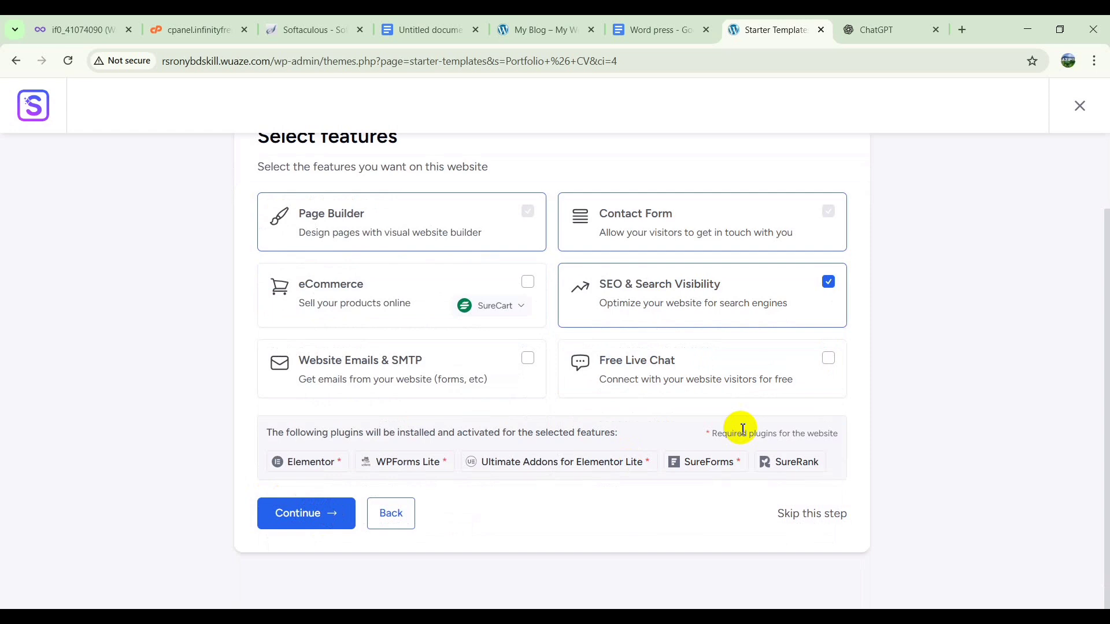
{"action": "left_click", "coordinate": [315, 513]}
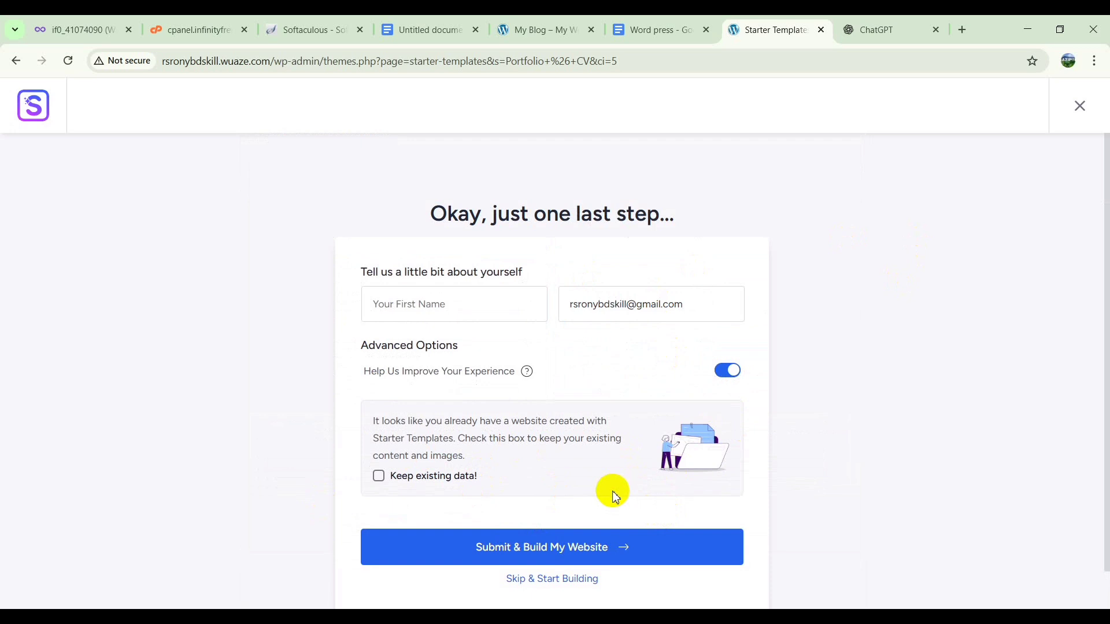
{"action": "left_click", "coordinate": [621, 556]}
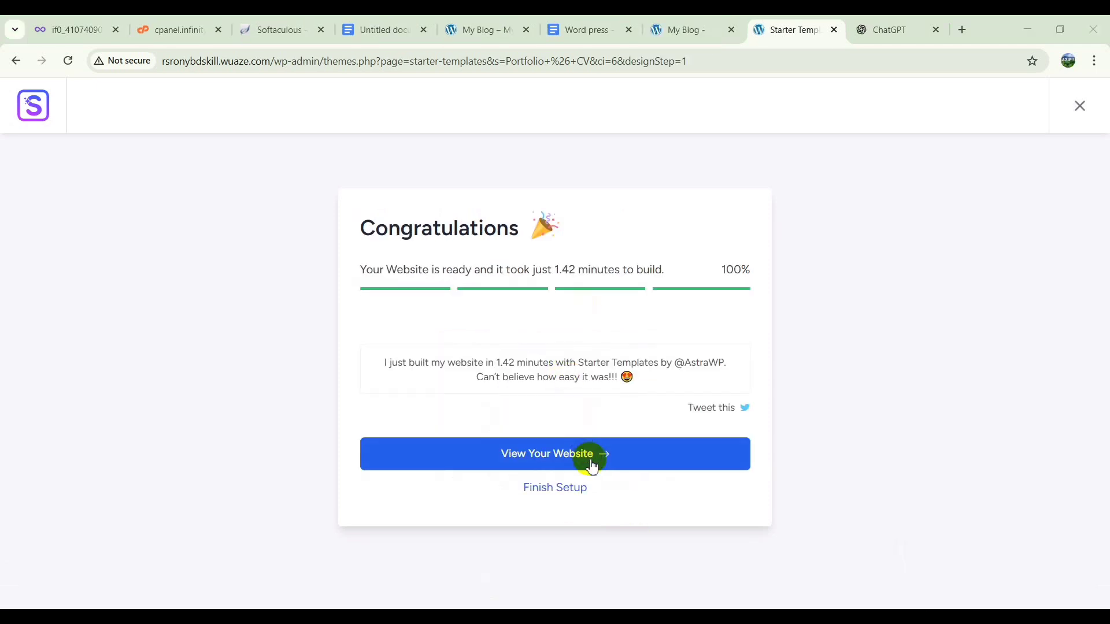
- View the built website, open its Home page for editing in Elementor and hide the Structure list
{"action": "left_click", "coordinate": [598, 469]}
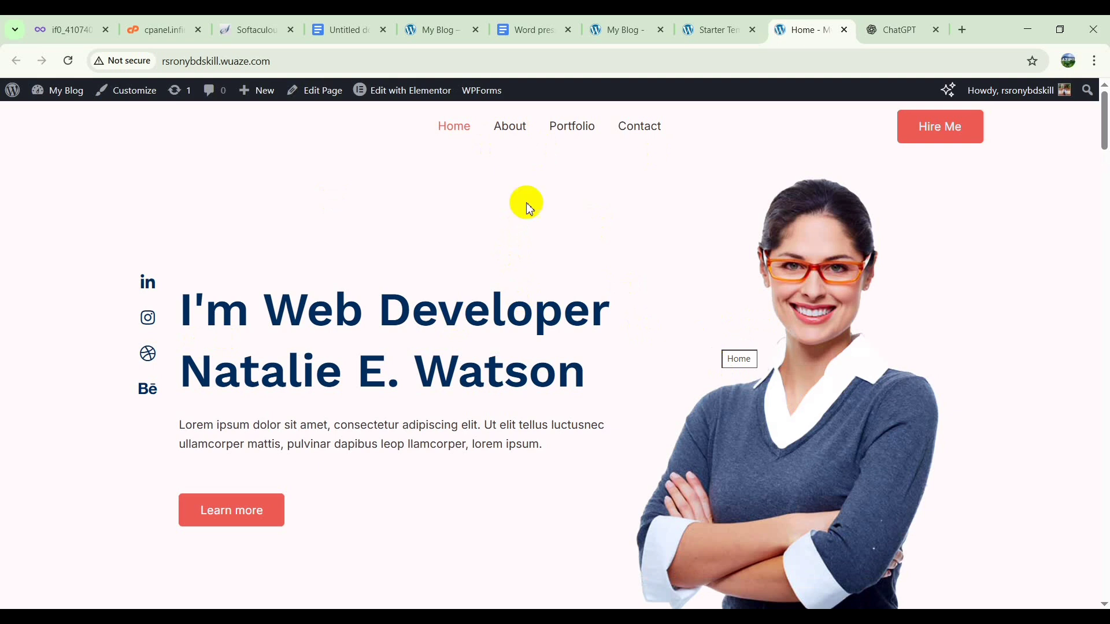
{"action": "mouse_move", "coordinate": [425, 92]}
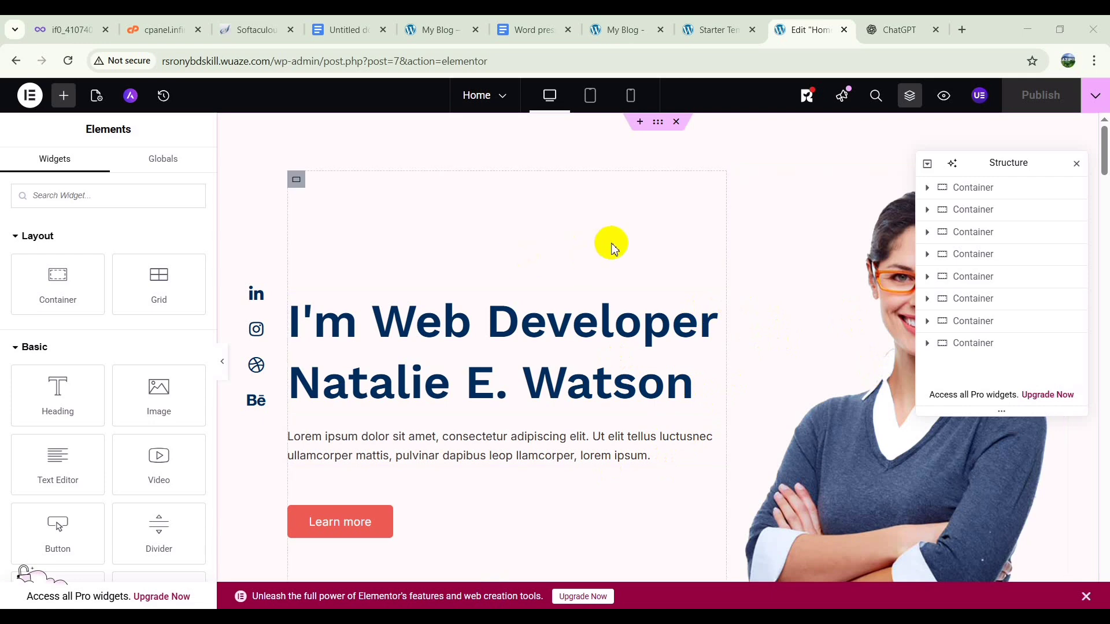
{"action": "scroll", "coordinate": [612, 246], "scroll_direction": "down", "scroll_amount": 1}
{"action": "scroll", "coordinate": [607, 240], "scroll_direction": "up", "scroll_amount": 1}
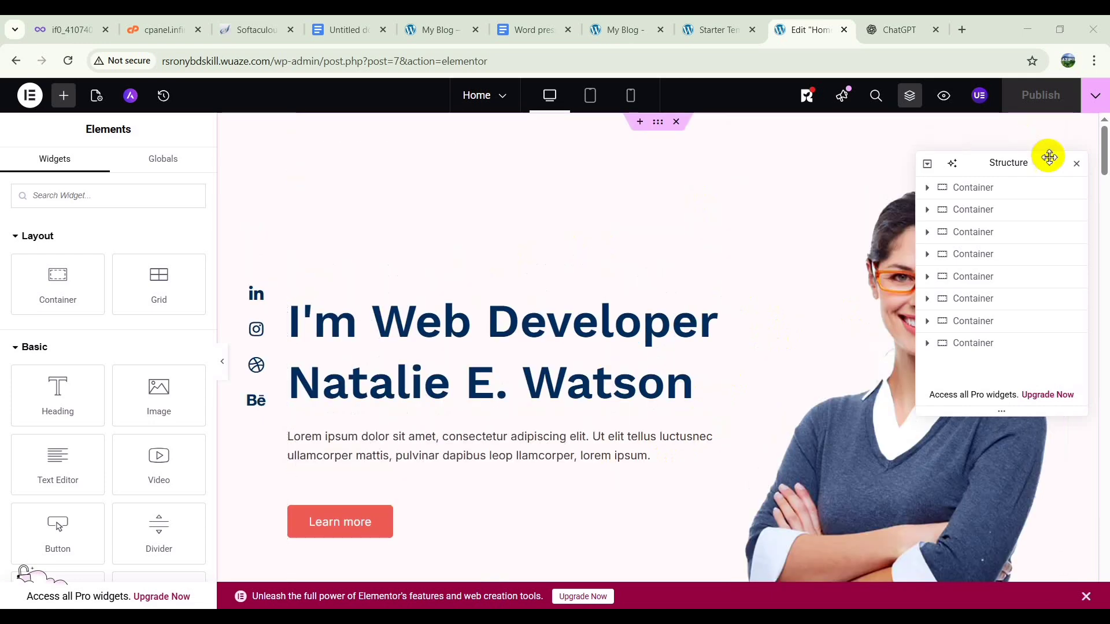
{"action": "left_click", "coordinate": [1079, 166]}
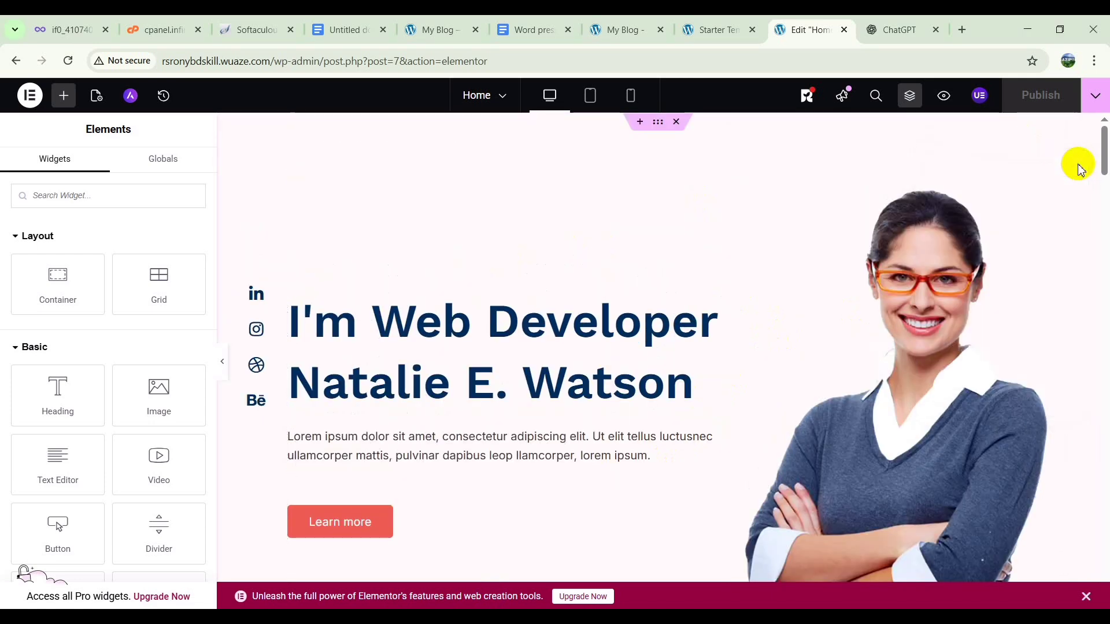
- Open the media library for the hero portrait image and display the attachment details of h1_hero-bg-2.png
{"action": "left_click", "coordinate": [925, 310]}
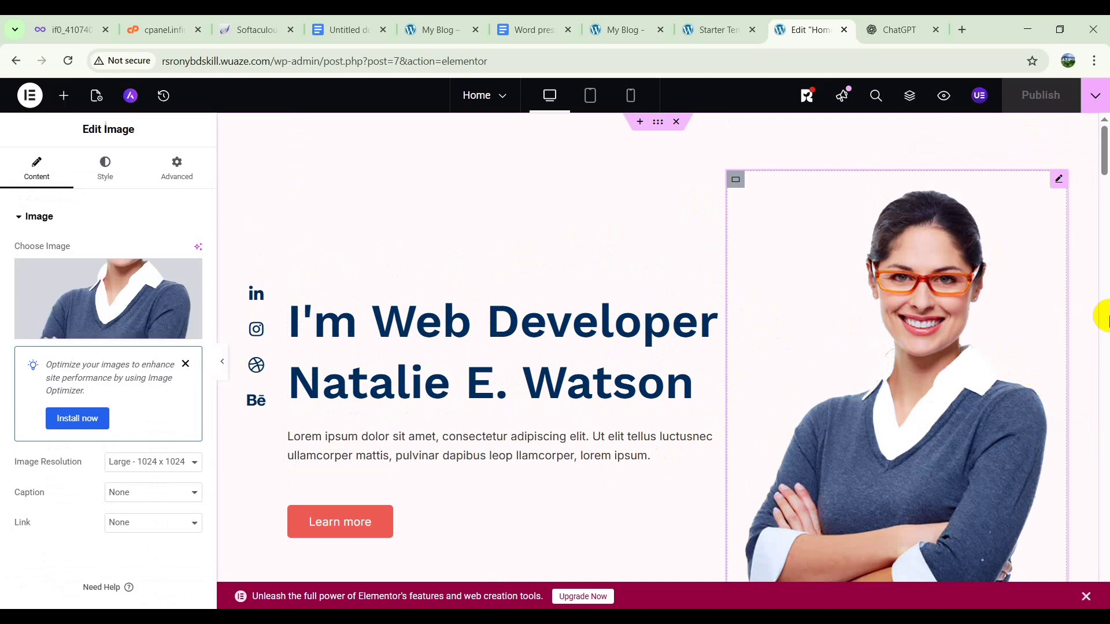
{"action": "mouse_move", "coordinate": [102, 326]}
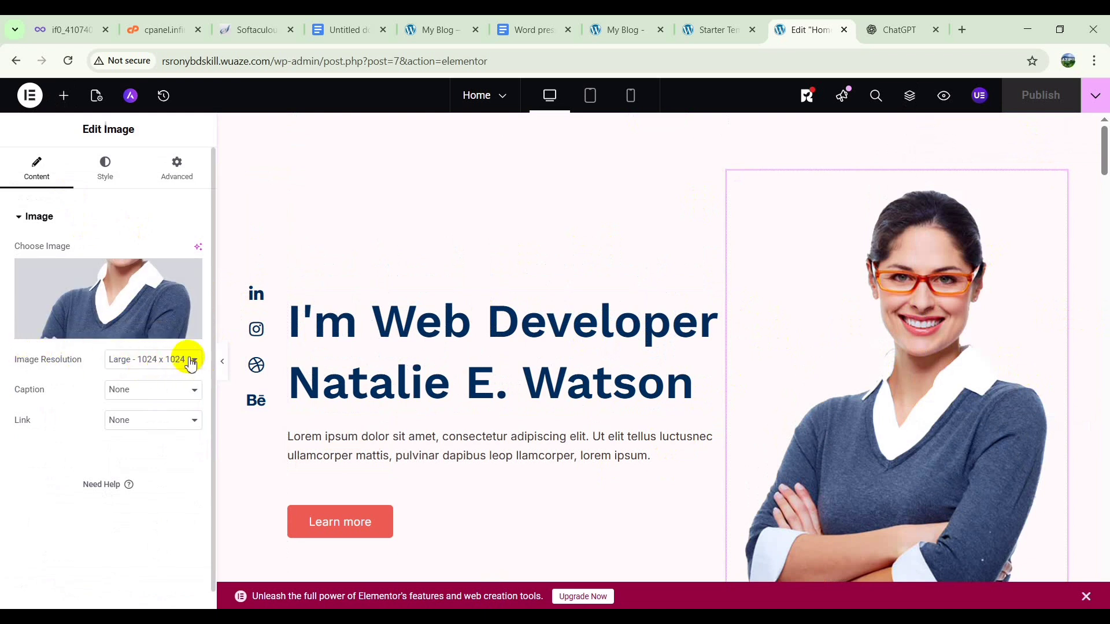
{"action": "left_click", "coordinate": [99, 330]}
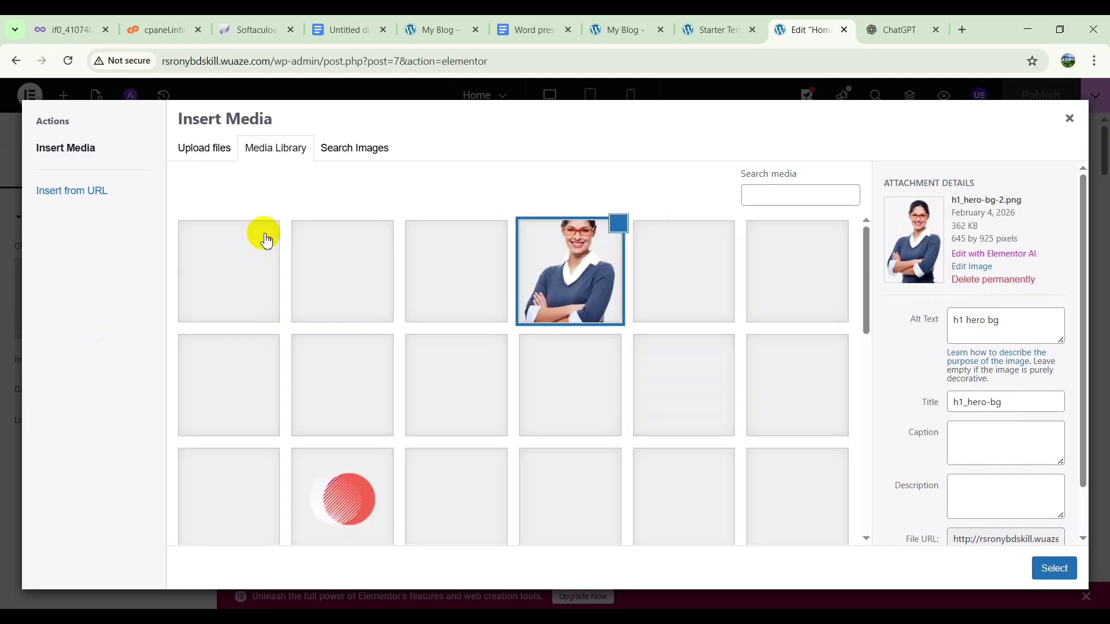
{"action": "left_click", "coordinate": [569, 241]}
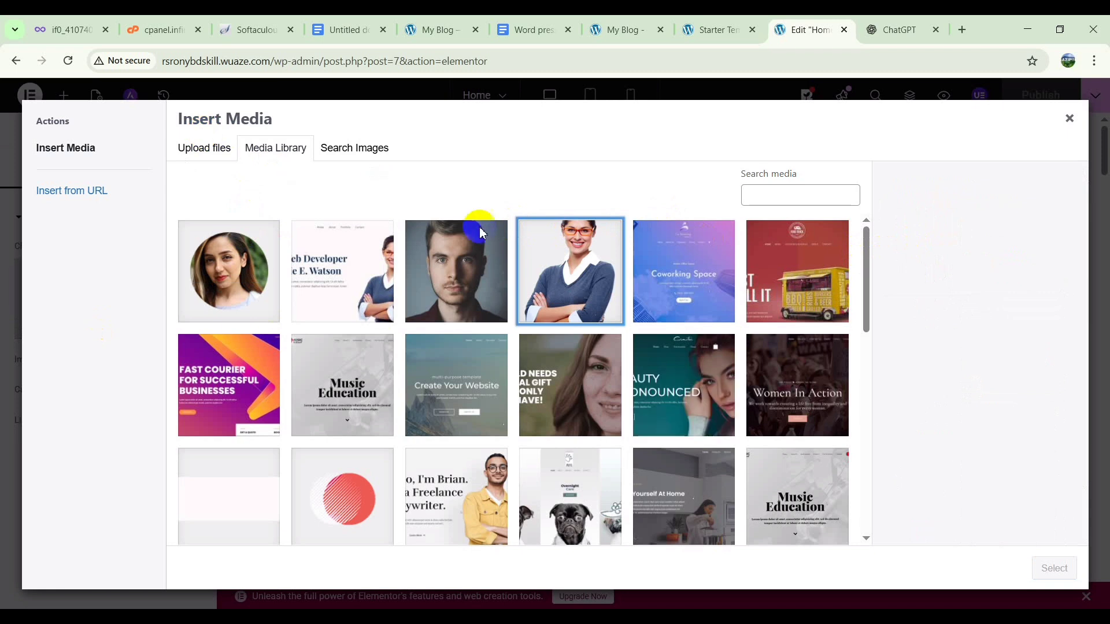
{"action": "left_click", "coordinate": [565, 267]}
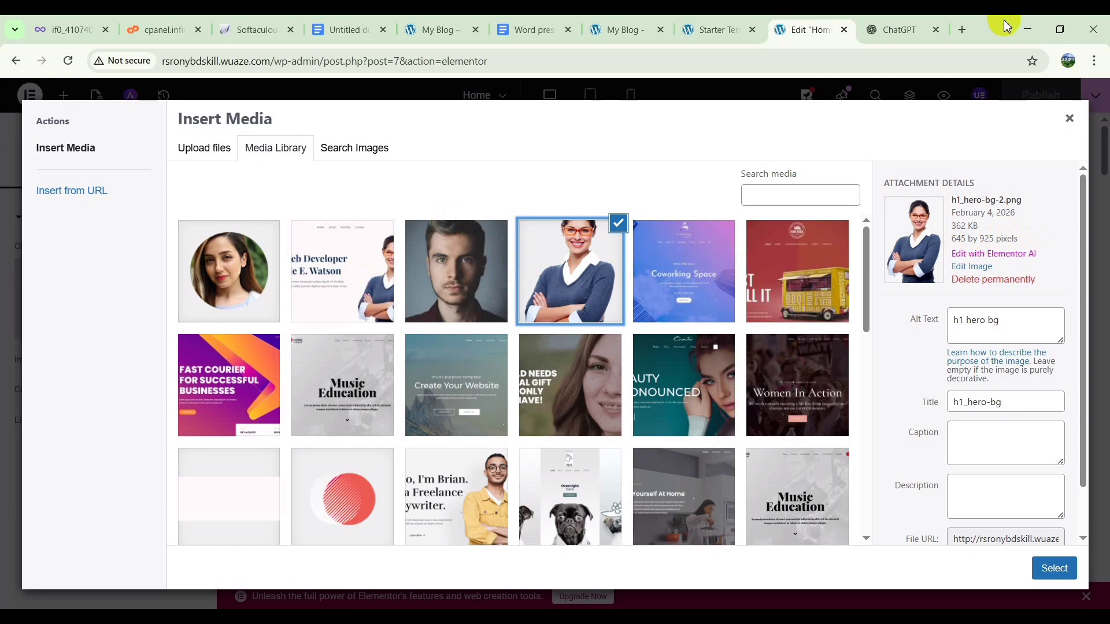
- Switch to the desktop, open the word folder and open the tc tm PNG picture in Paint
{"action": "left_click", "coordinate": [1030, 29]}
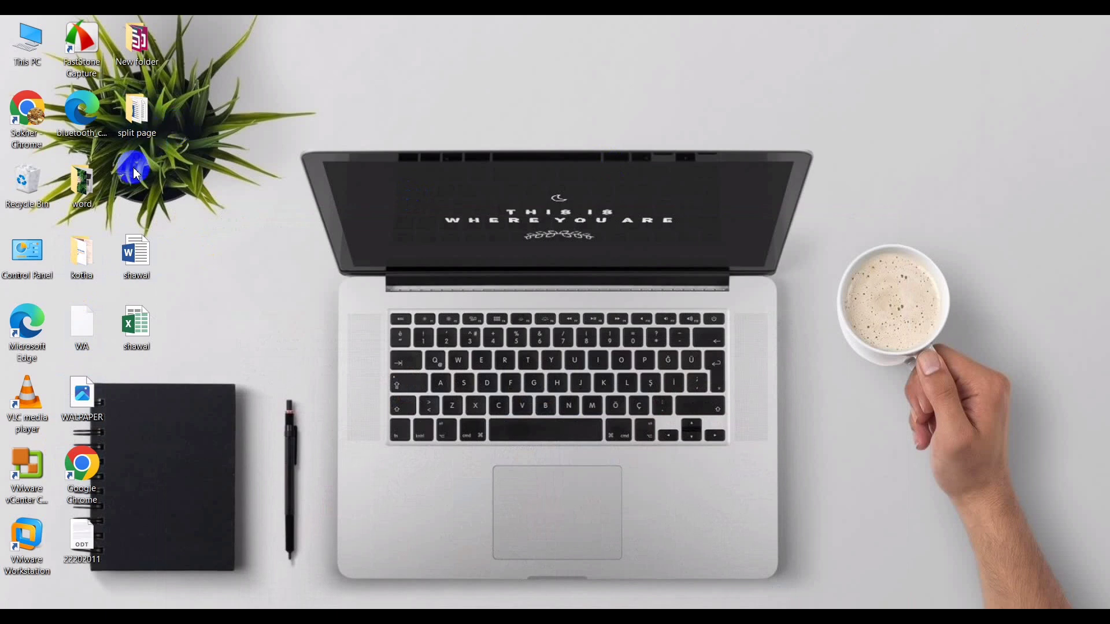
{"action": "double_click", "coordinate": [90, 198]}
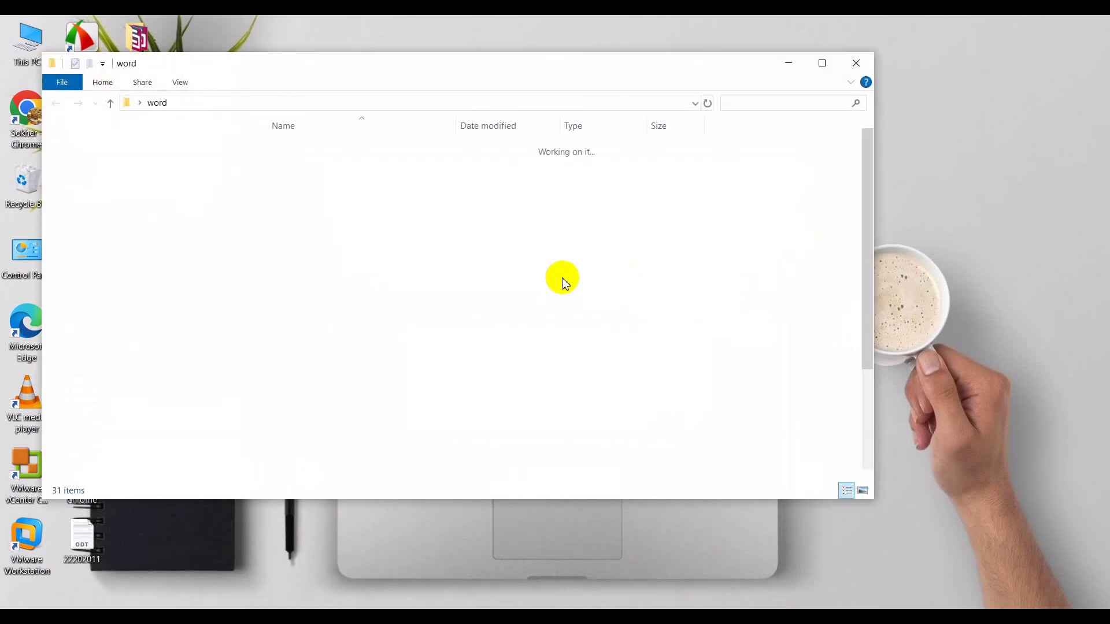
{"action": "scroll", "coordinate": [462, 289], "scroll_direction": "down", "scroll_amount": 3}
{"action": "left_click", "coordinate": [318, 397]}
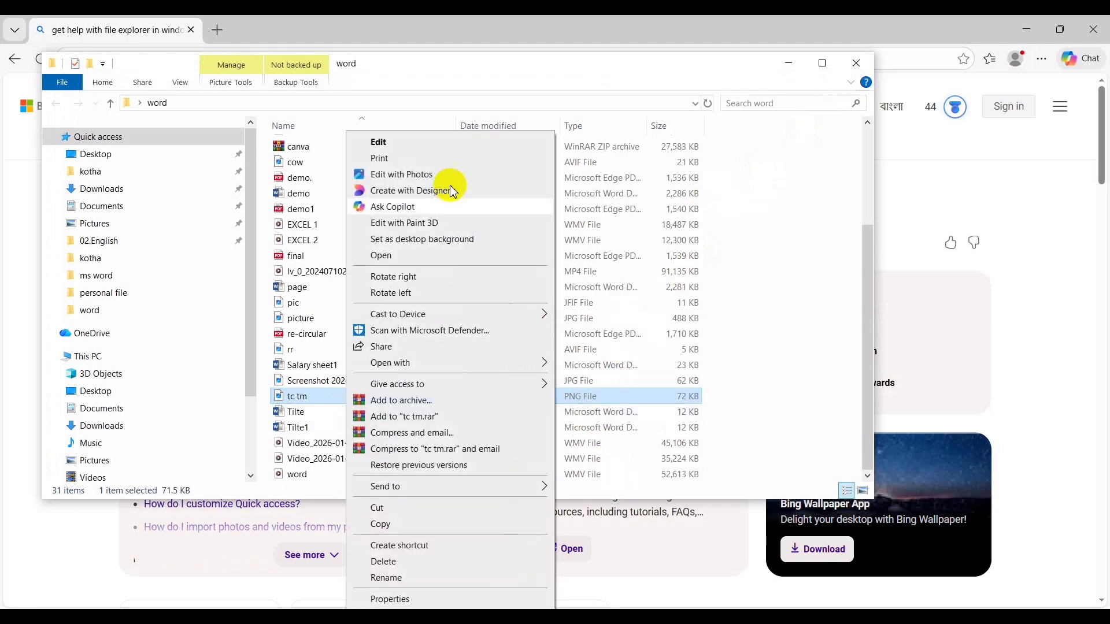
{"action": "mouse_move", "coordinate": [500, 368]}
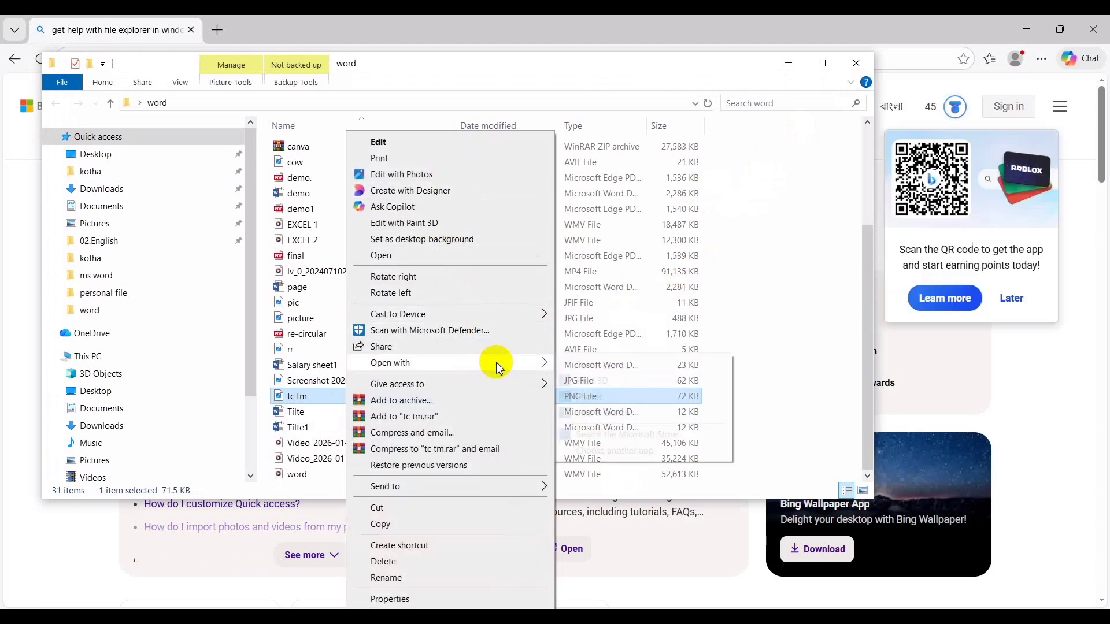
{"action": "left_click", "coordinate": [607, 379]}
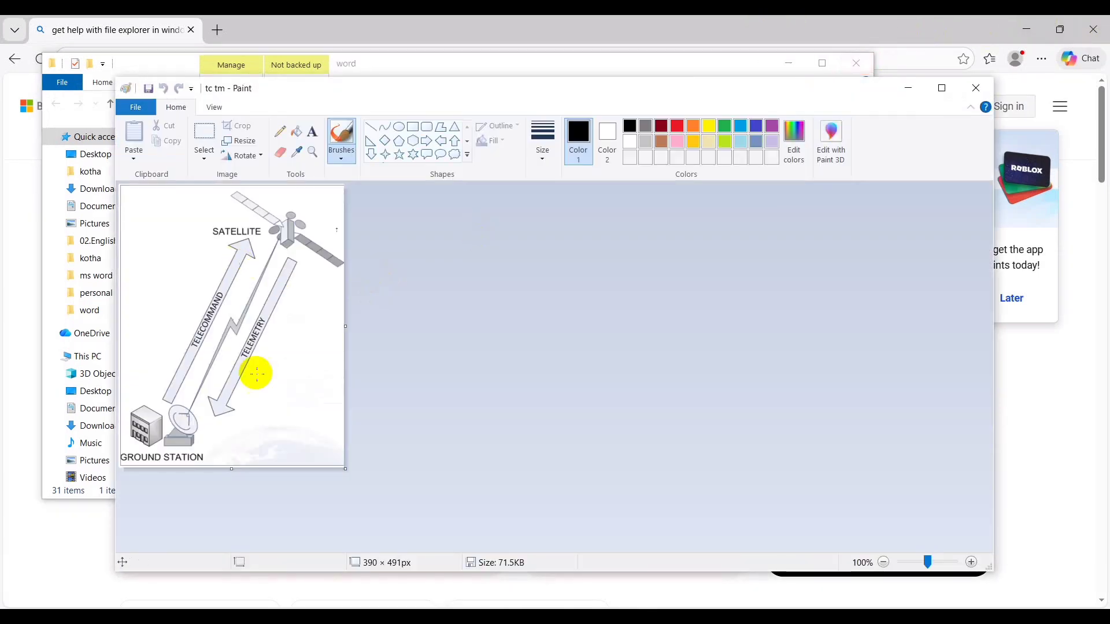
- Resize the picture in pixels to 645 horizontal by 925 vertical, without maintaining the aspect ratio
{"action": "left_click", "coordinate": [250, 148]}
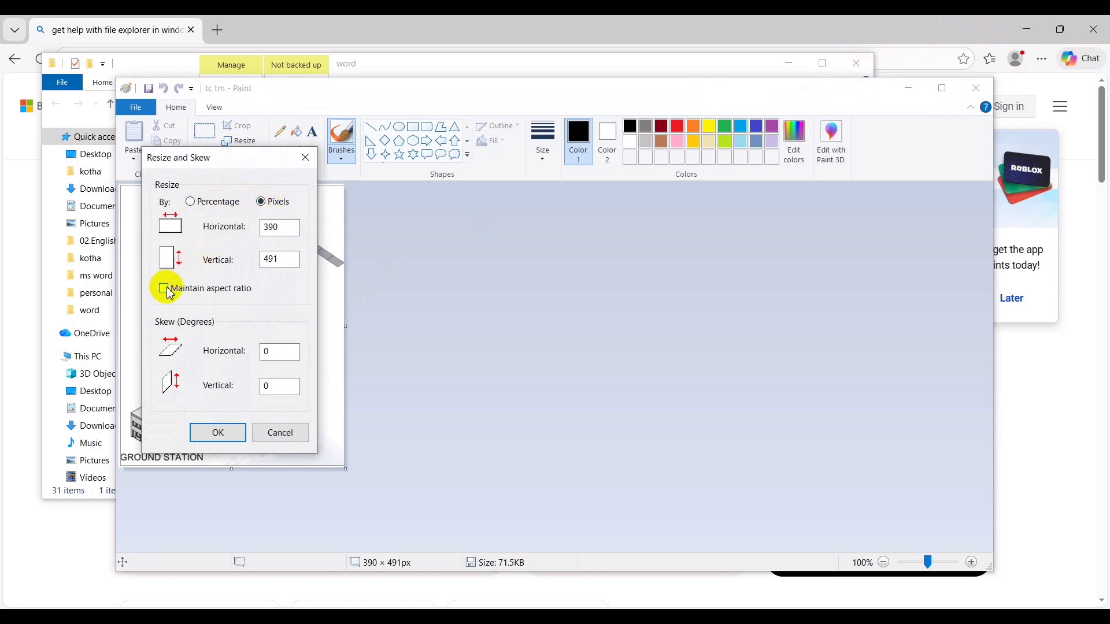
{"action": "double_click", "coordinate": [270, 226]}
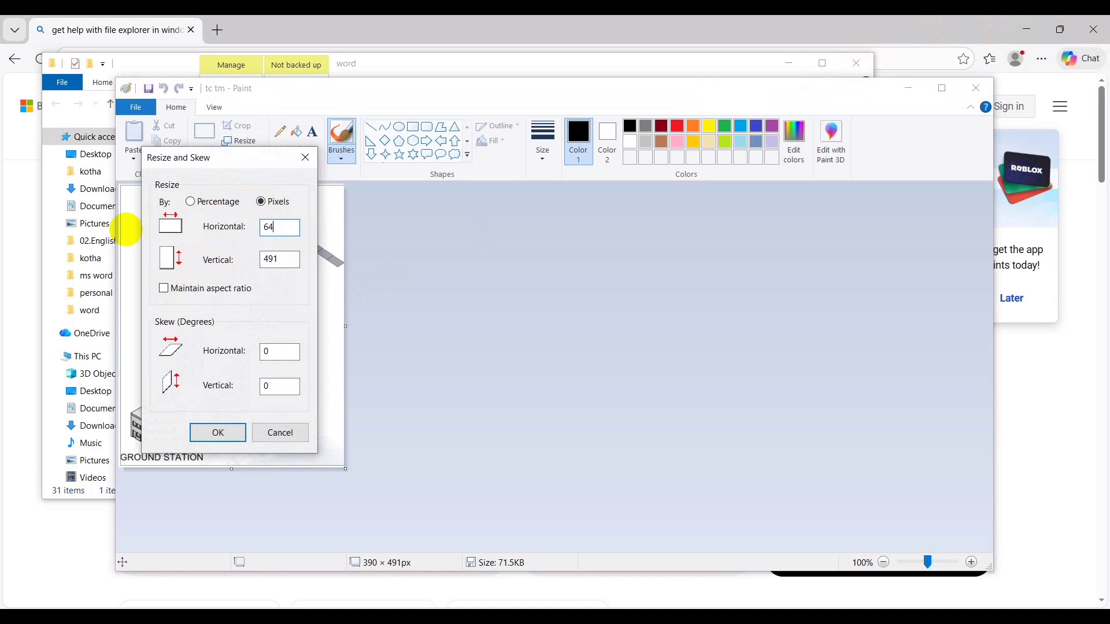
{"action": "left_click_drag", "start_coordinate": [285, 265], "coordinate": [255, 257]}
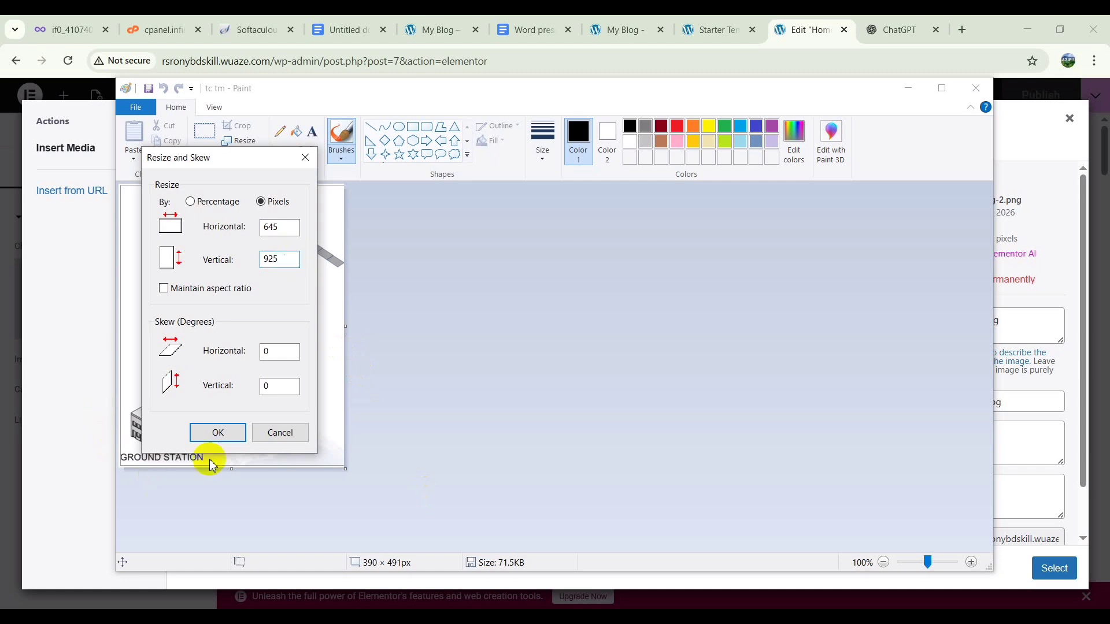
{"action": "left_click", "coordinate": [225, 438]}
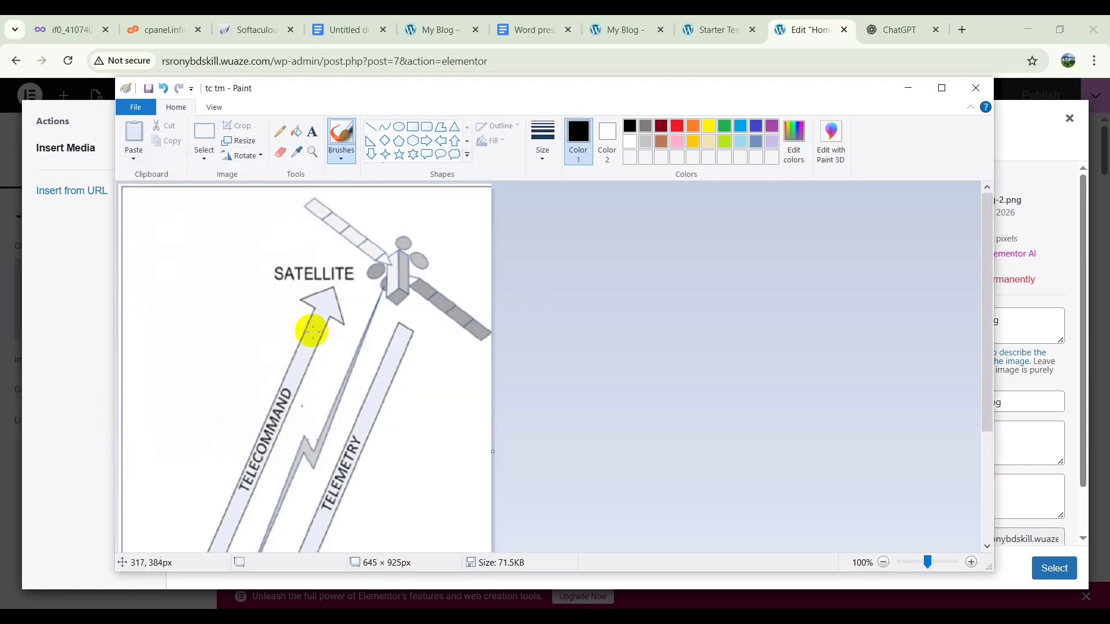
{"action": "scroll", "coordinate": [296, 353], "scroll_direction": "down", "scroll_amount": 3}
{"action": "scroll", "coordinate": [294, 354], "scroll_direction": "up", "scroll_amount": 3}
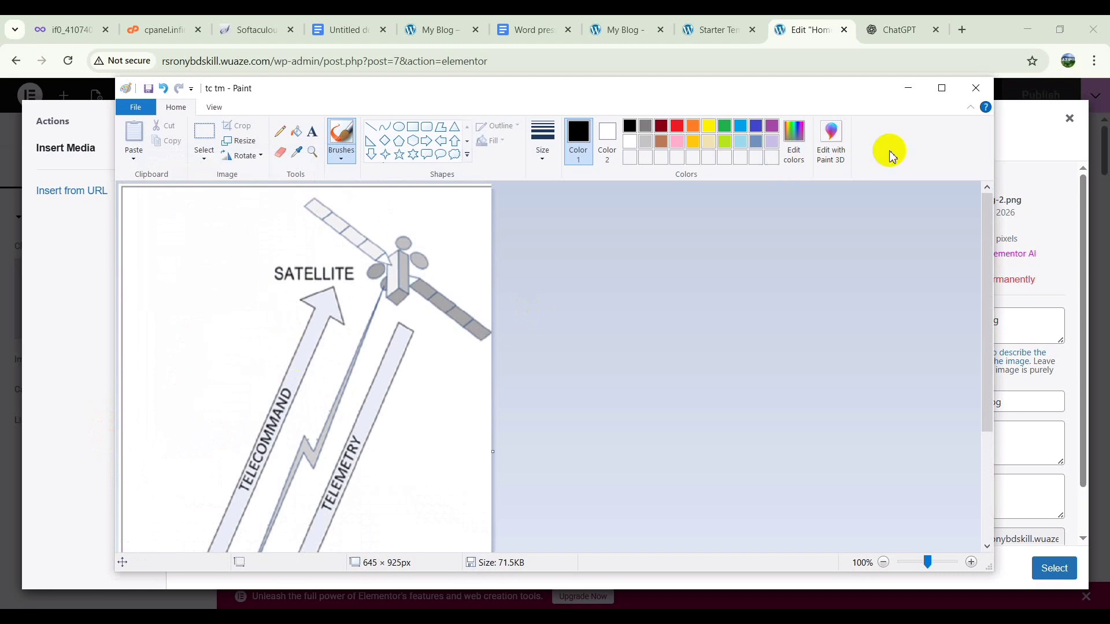
{"action": "left_click", "coordinate": [940, 90]}
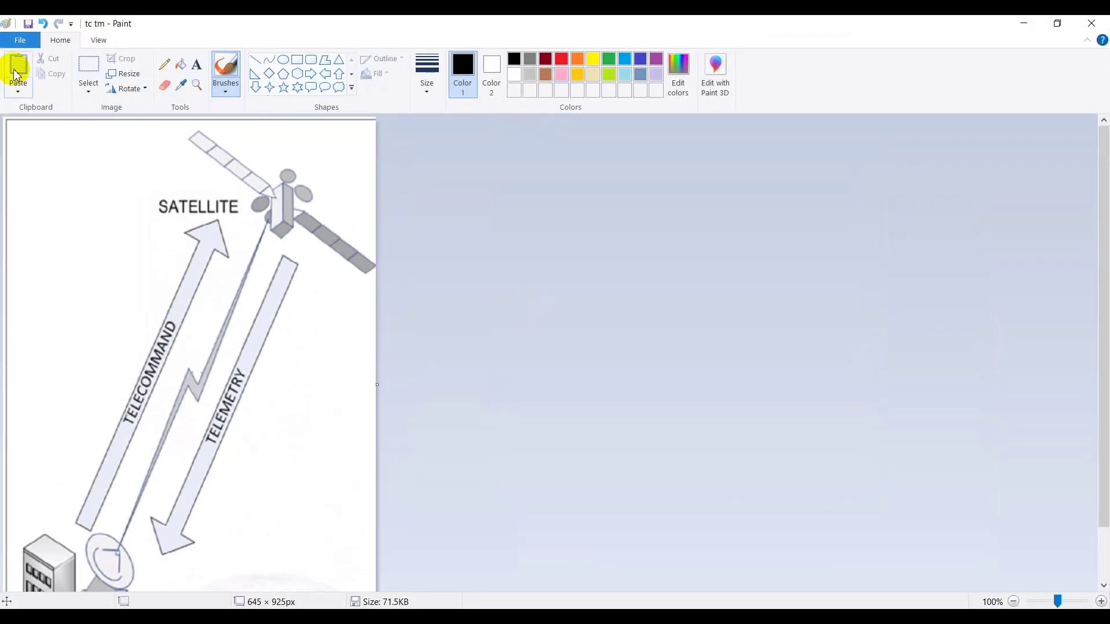
{"action": "left_click", "coordinate": [13, 43]}
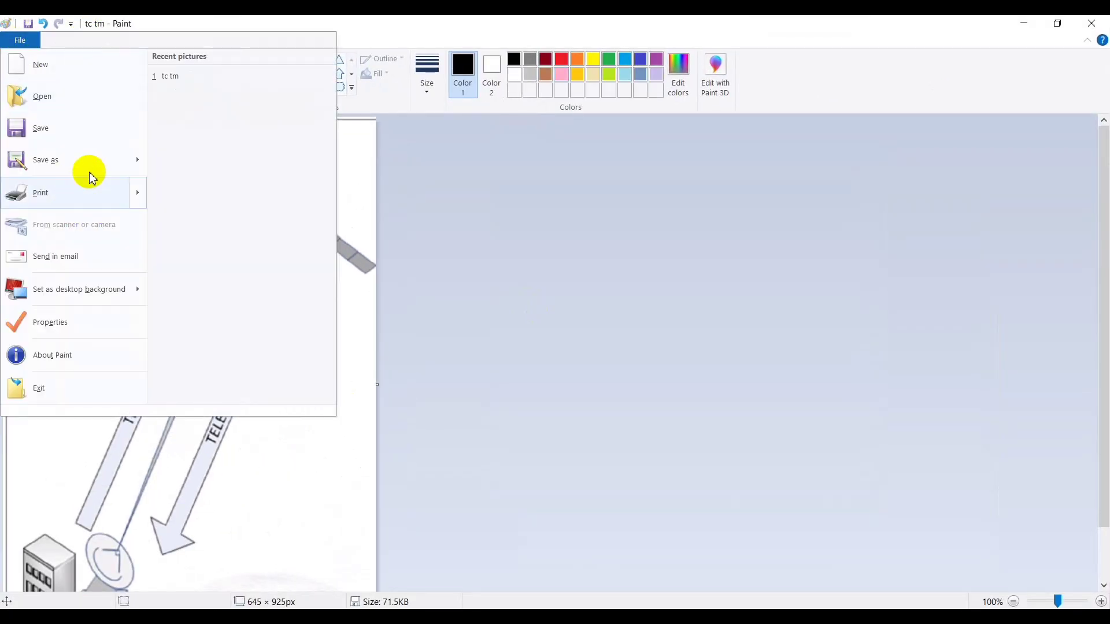
{"action": "mouse_move", "coordinate": [81, 166]}
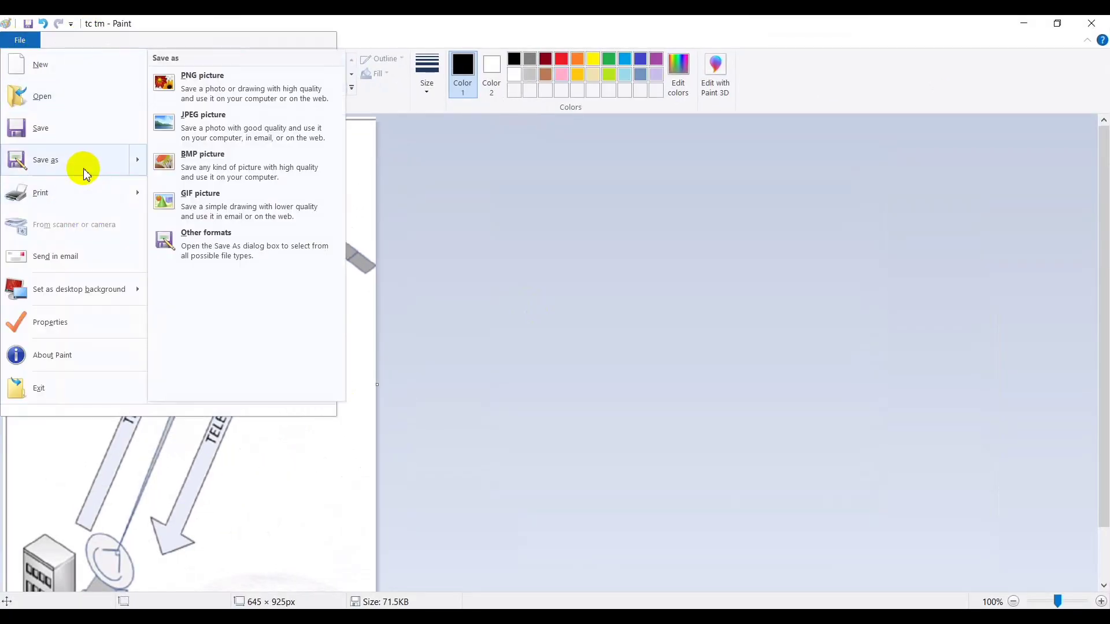
{"action": "left_click", "coordinate": [579, 218]}
- Return to the Insert Media dialog in the browser and upload the tc tm picture from the Desktop's word folder
{"action": "left_click", "coordinate": [1025, 25]}
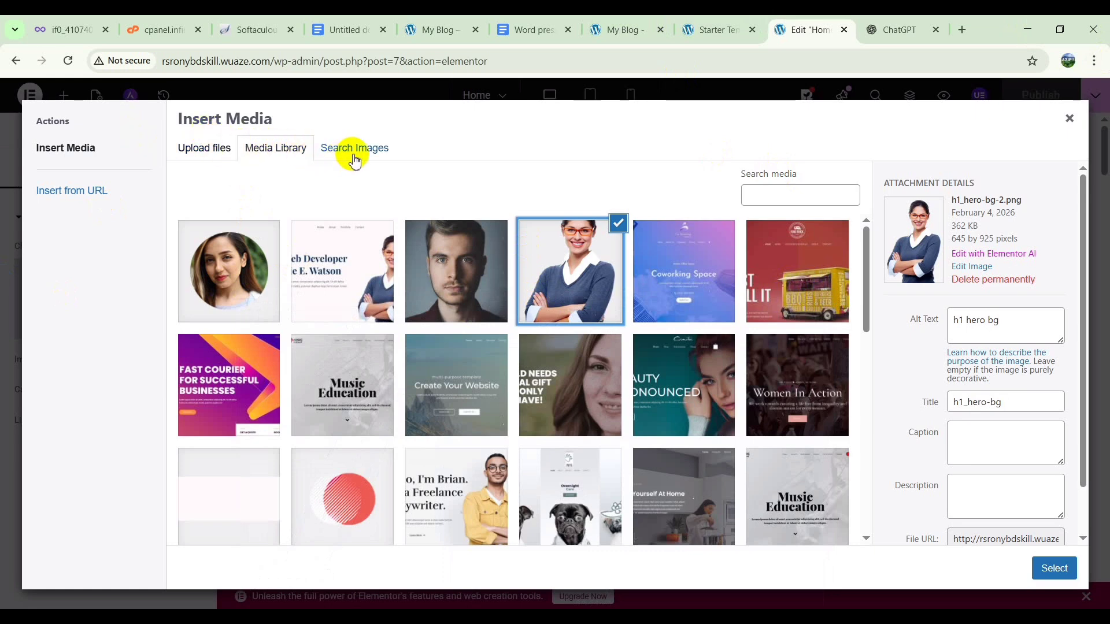
{"action": "left_click", "coordinate": [207, 154]}
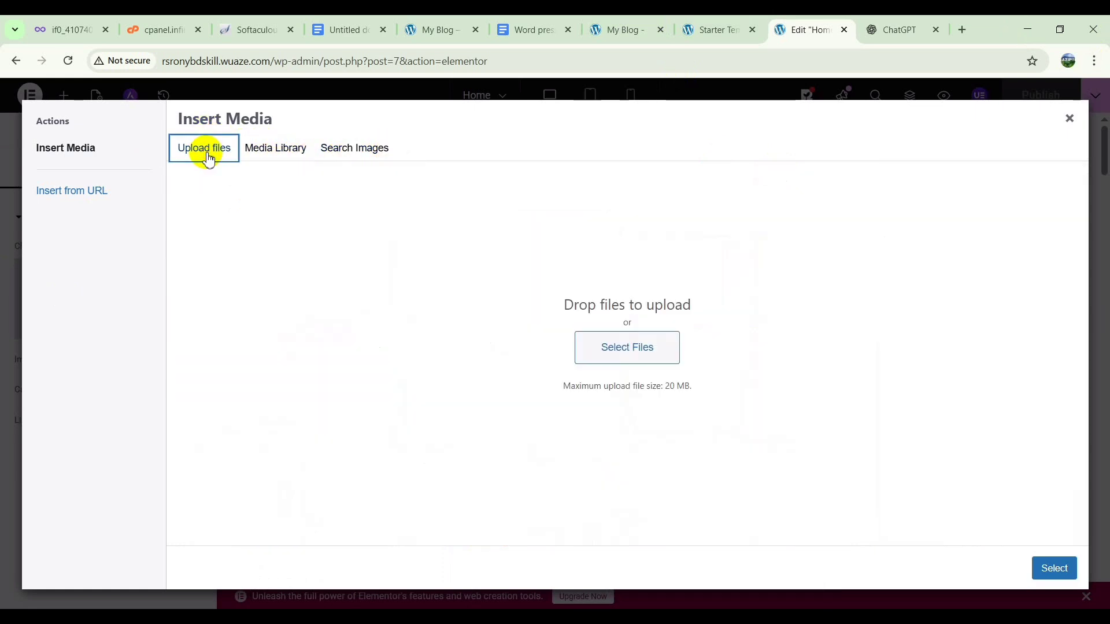
{"action": "left_click", "coordinate": [653, 343]}
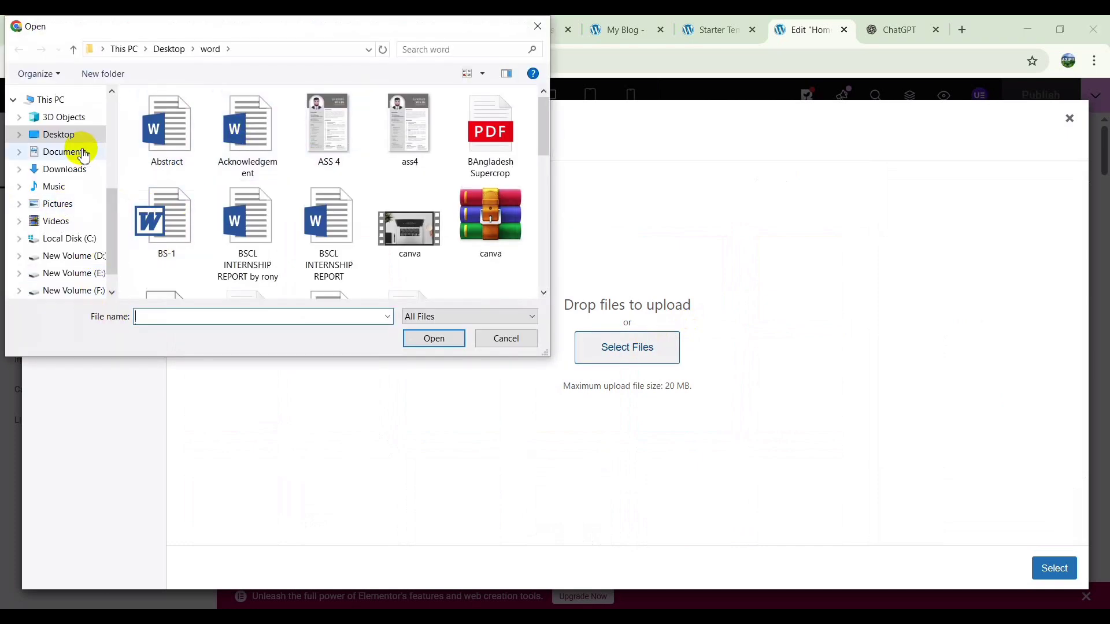
{"action": "scroll", "coordinate": [366, 279], "scroll_direction": "down", "scroll_amount": 5}
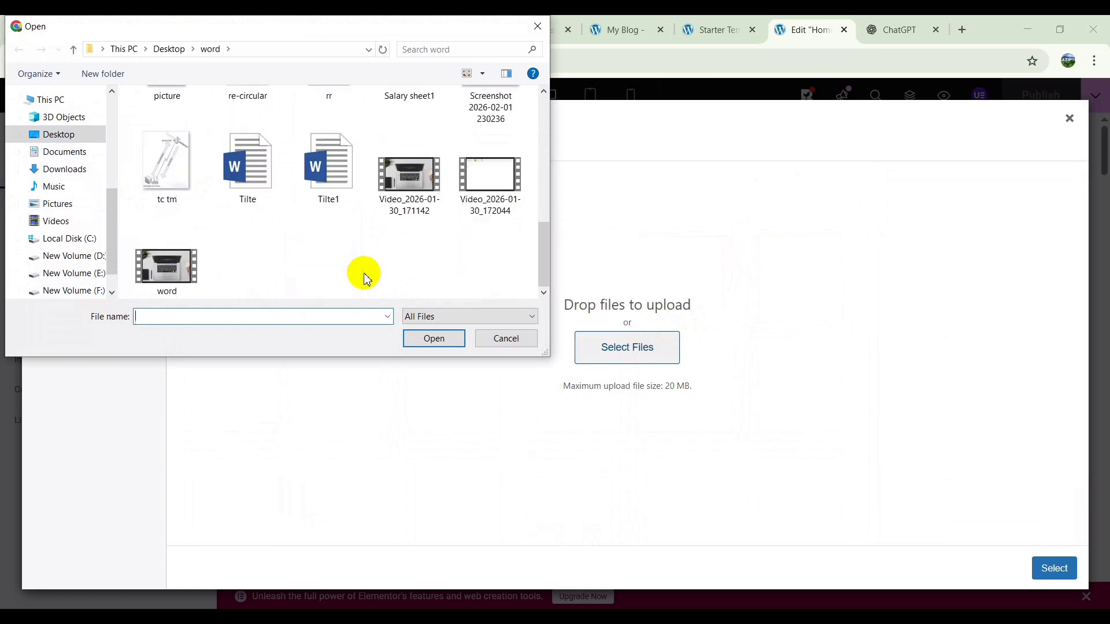
{"action": "left_click", "coordinate": [161, 181]}
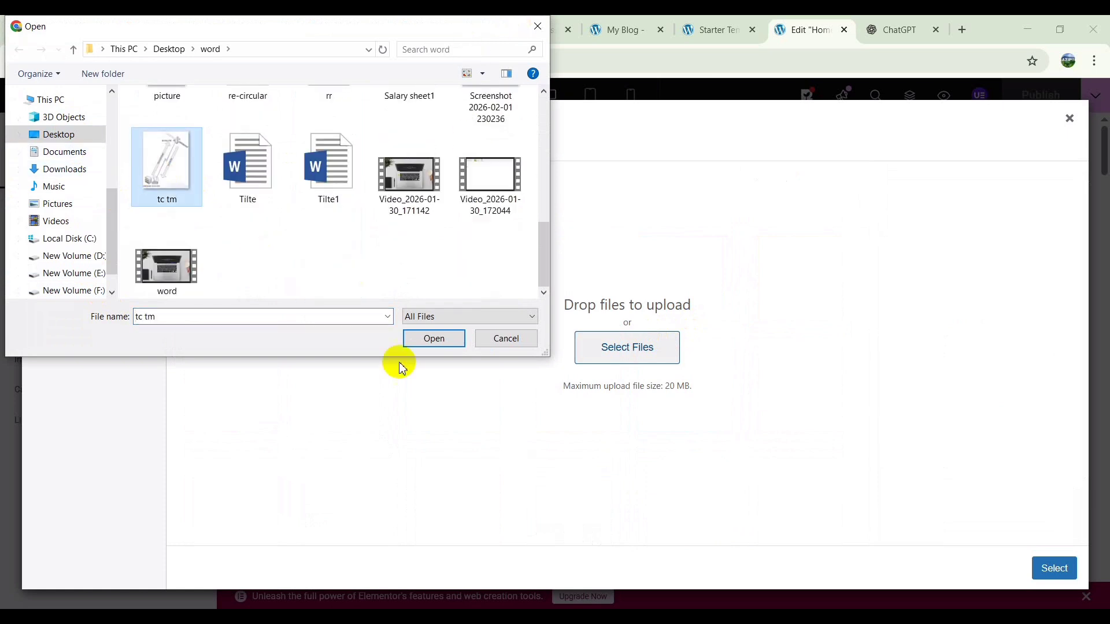
{"action": "left_click", "coordinate": [435, 341]}
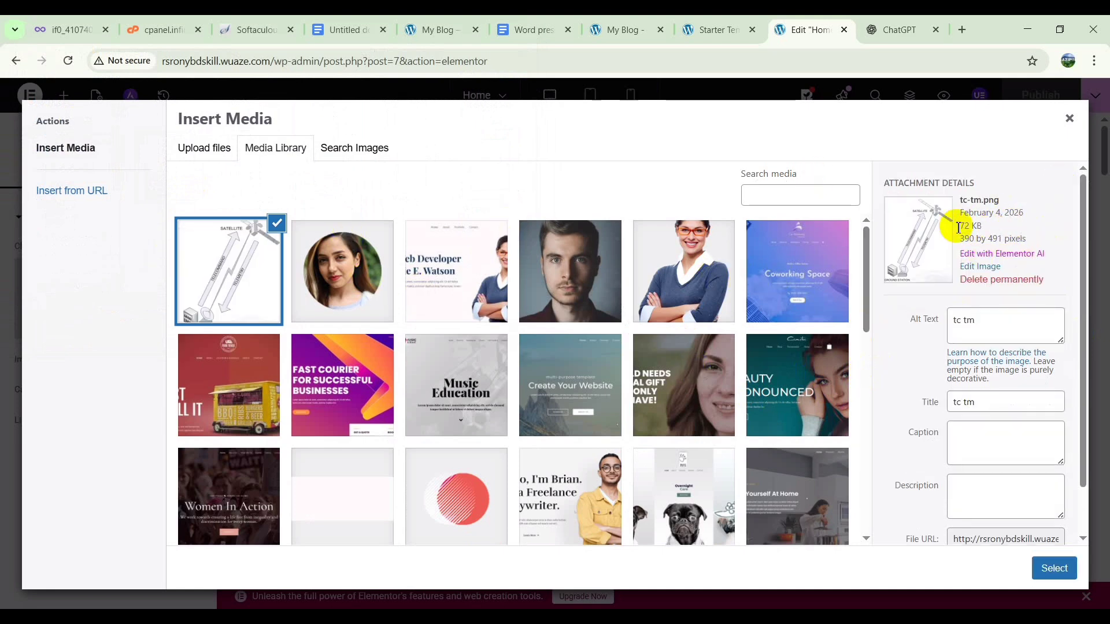
- Check the attachment details of tc-tm.png and insert it as the hero section's image
{"action": "scroll", "coordinate": [1002, 284], "scroll_direction": "down", "scroll_amount": 1}
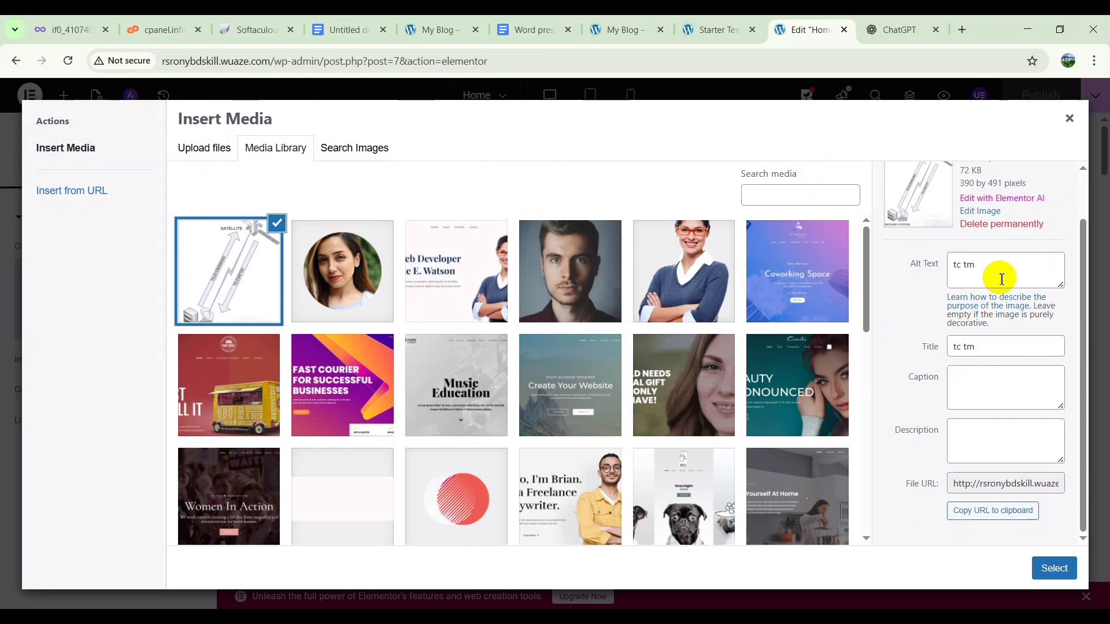
{"action": "scroll", "coordinate": [965, 217], "scroll_direction": "up", "scroll_amount": 1}
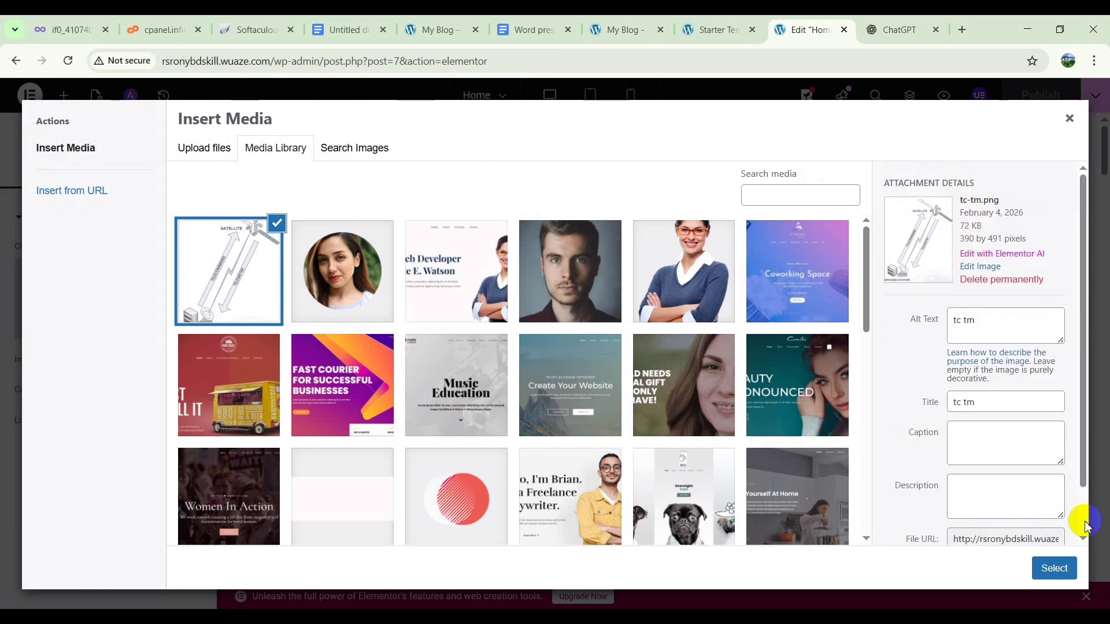
{"action": "left_click", "coordinate": [1054, 569]}
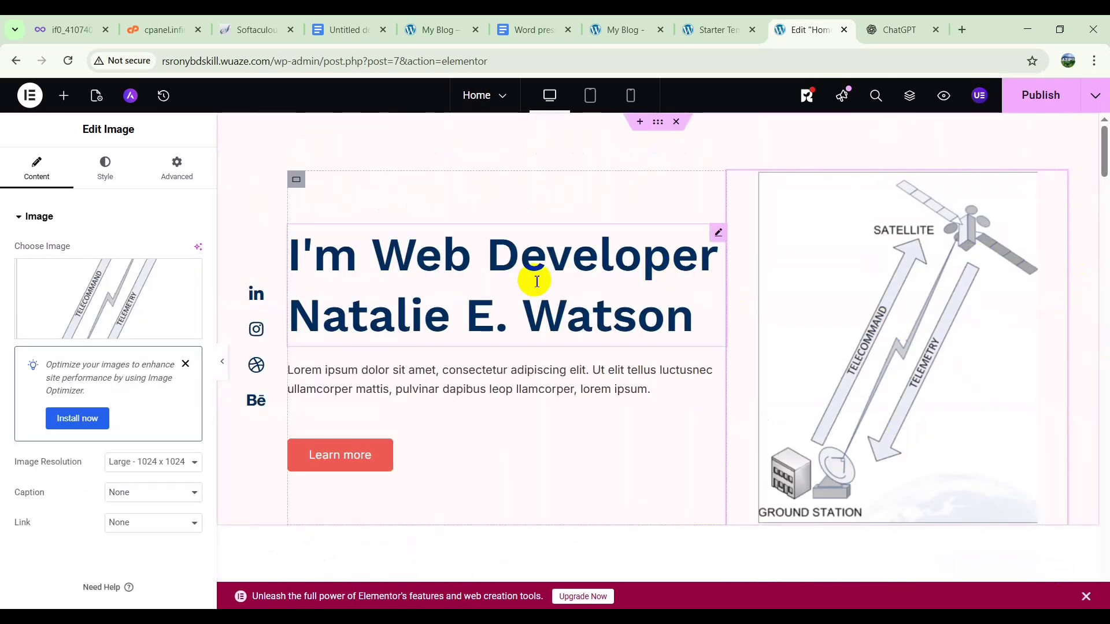
- Select the hero heading and its description text, and examine the hero and About Me sections of the Home page
{"action": "left_click", "coordinate": [534, 280]}
{"action": "left_click", "coordinate": [419, 376]}
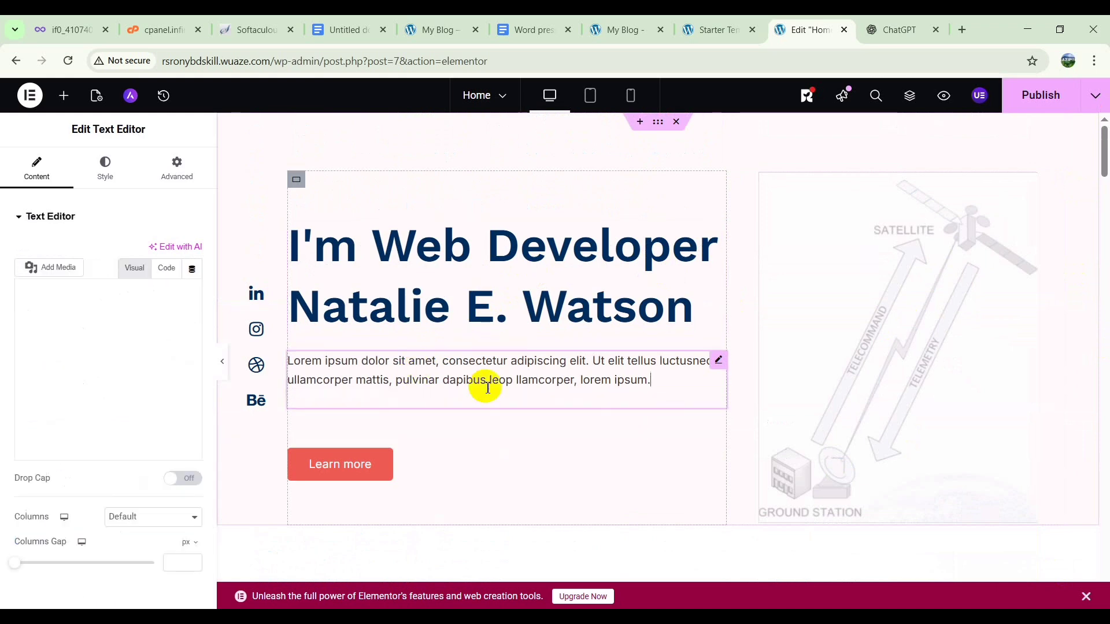
{"action": "scroll", "coordinate": [592, 399], "scroll_direction": "down", "scroll_amount": 3}
{"action": "scroll", "coordinate": [592, 399], "scroll_direction": "down", "scroll_amount": 5}
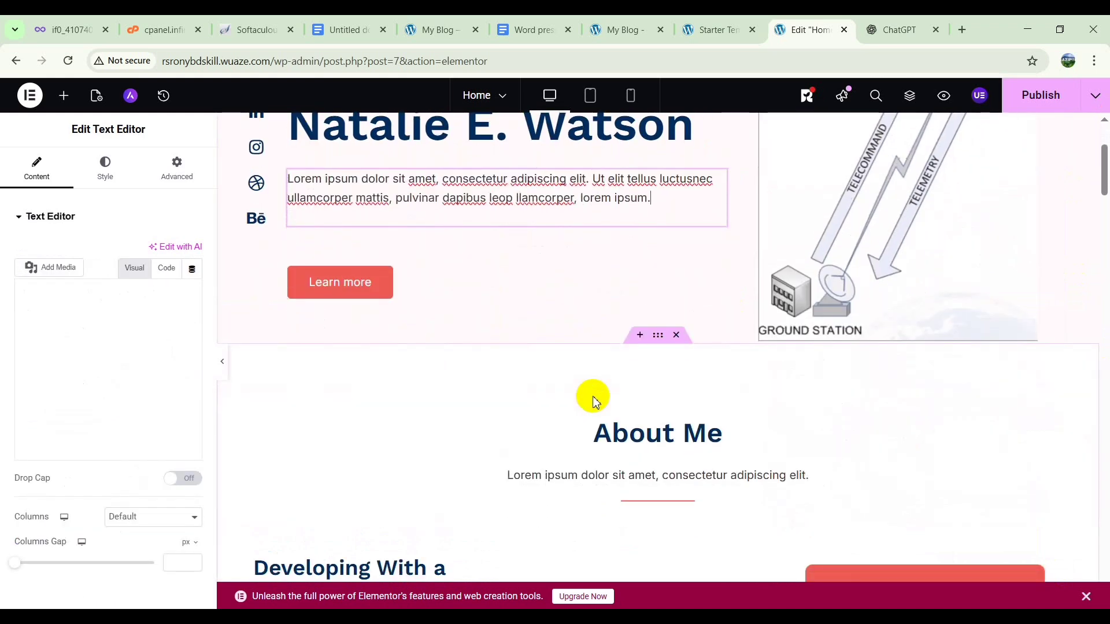
{"action": "scroll", "coordinate": [596, 401], "scroll_direction": "down", "scroll_amount": 1}
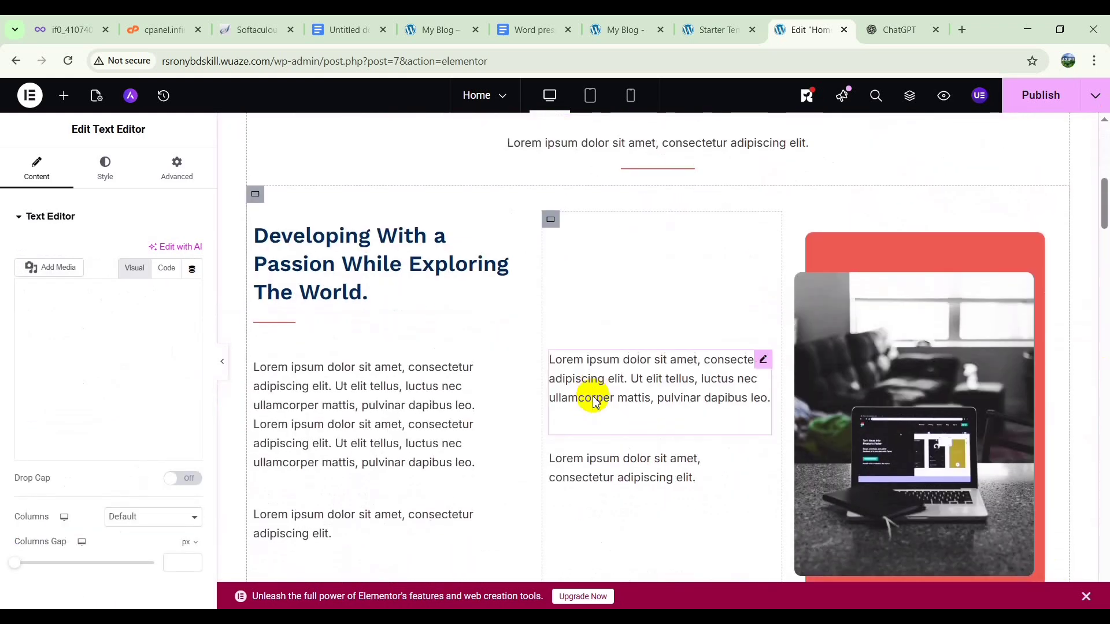
{"action": "scroll", "coordinate": [595, 402], "scroll_direction": "up", "scroll_amount": 4}
{"action": "scroll", "coordinate": [595, 402], "scroll_direction": "down", "scroll_amount": 7}
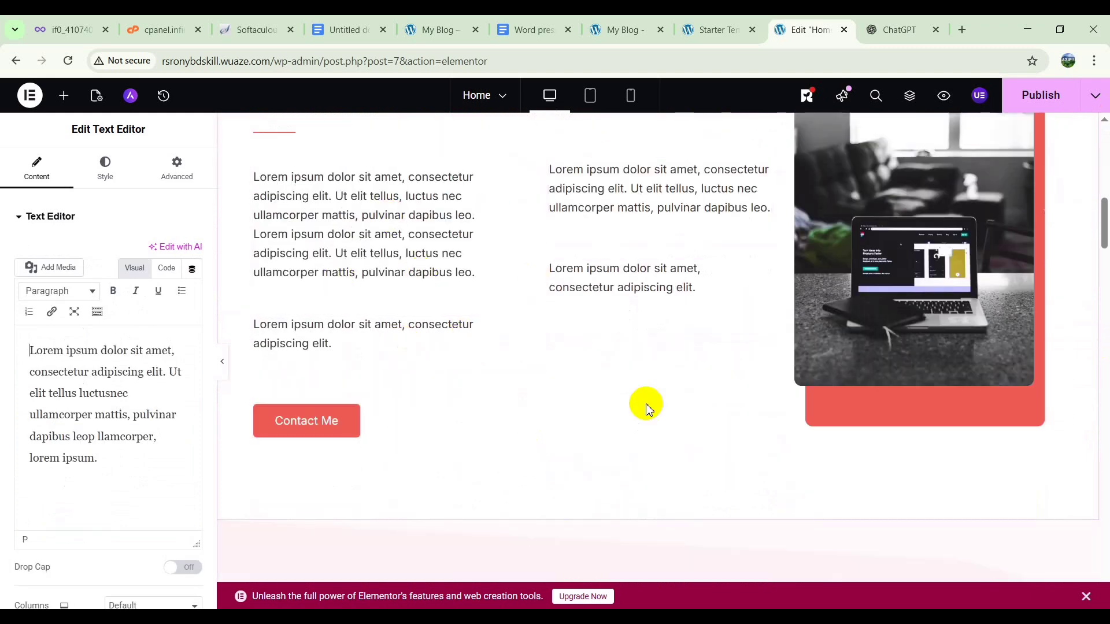
{"action": "scroll", "coordinate": [384, 307], "scroll_direction": "up", "scroll_amount": 8}
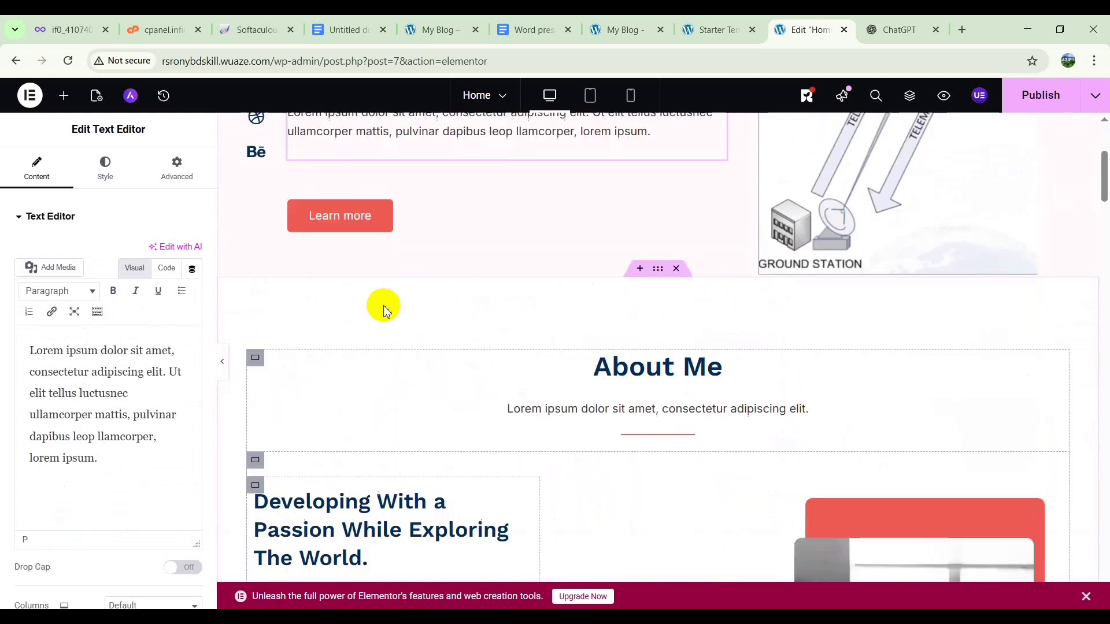
{"action": "scroll", "coordinate": [641, 328], "scroll_direction": "up", "scroll_amount": 2}
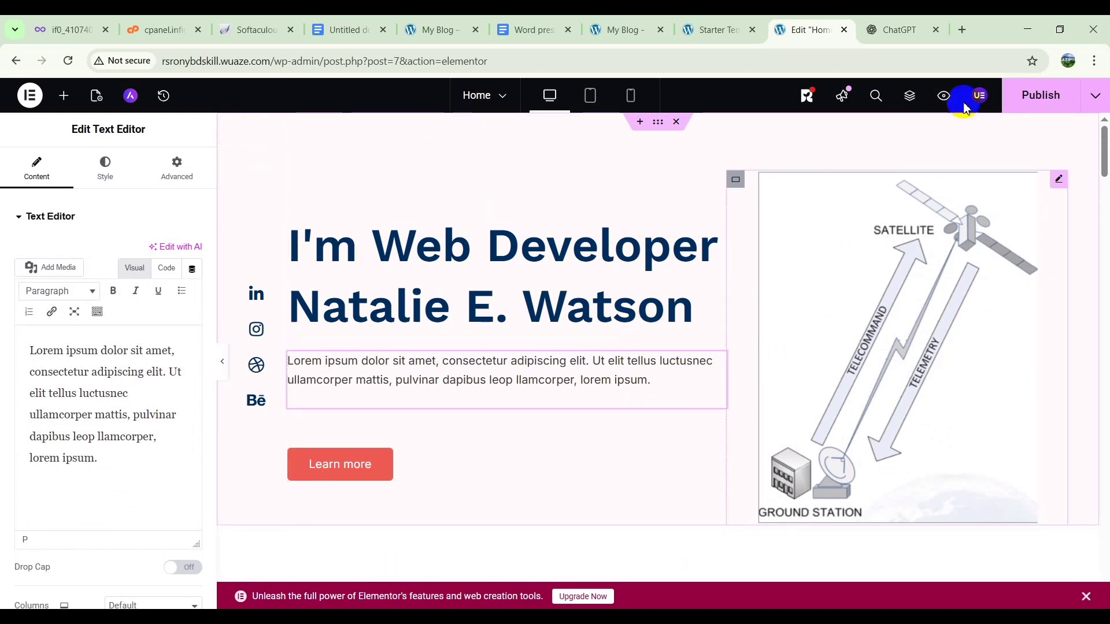
- Publish the edited Home page, reload the live site in its browser tab and check the replaced hero image
{"action": "left_click", "coordinate": [1046, 98]}
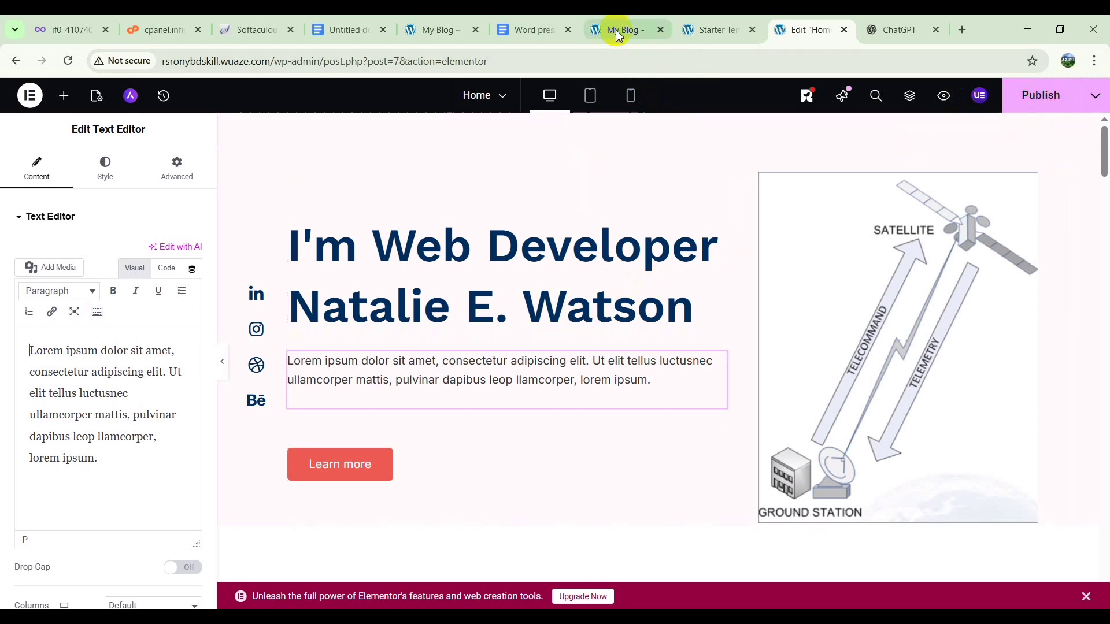
{"action": "left_click", "coordinate": [1040, 99]}
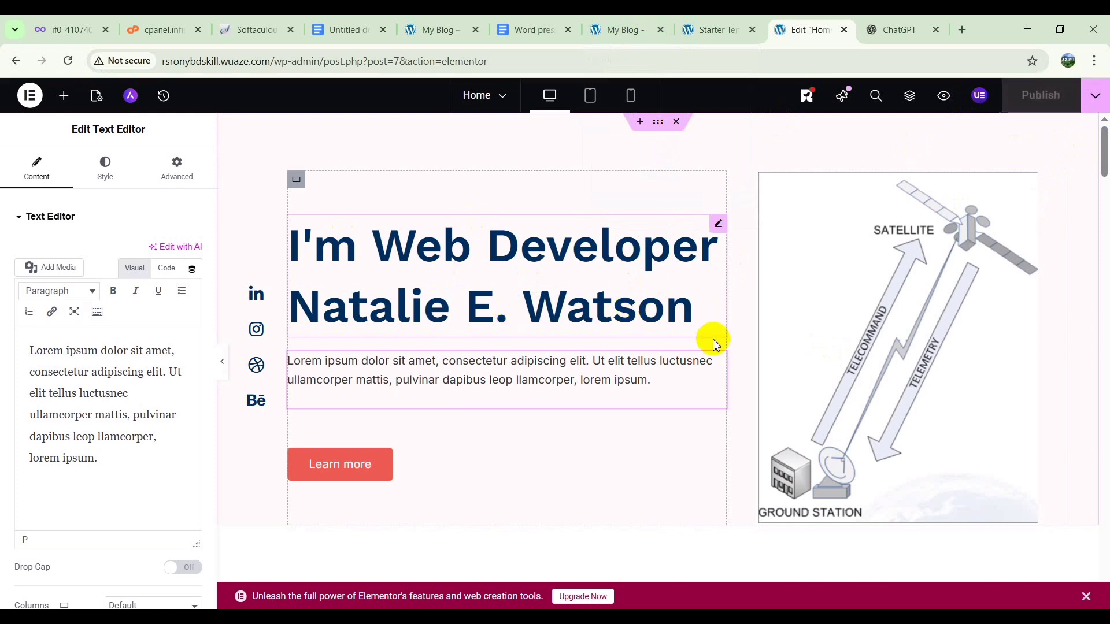
{"action": "left_click", "coordinate": [613, 38]}
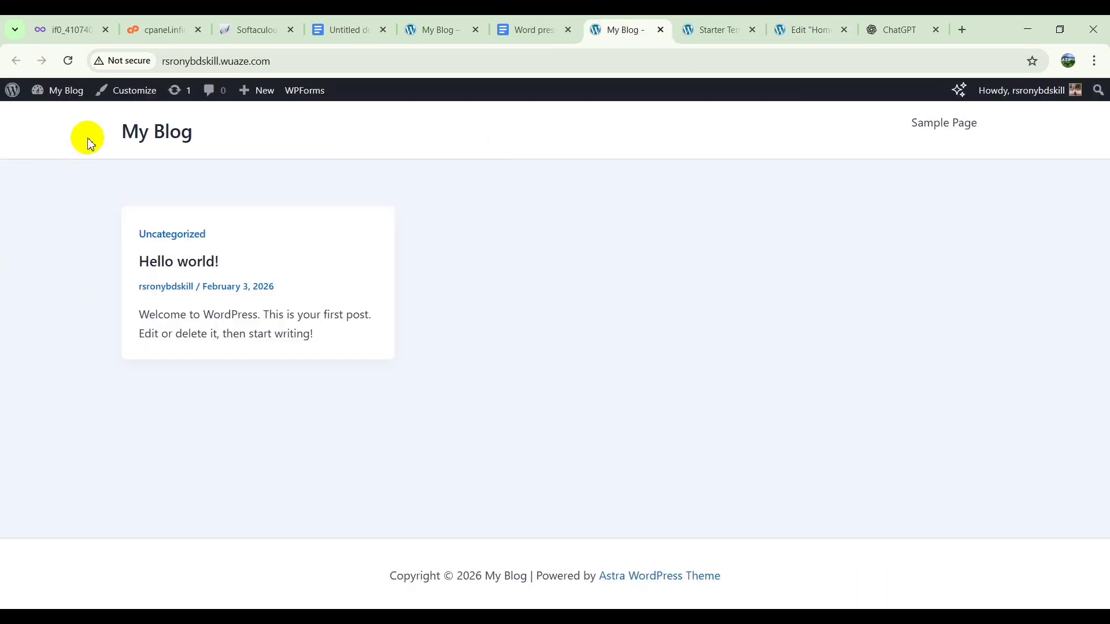
{"action": "left_click", "coordinate": [68, 61]}
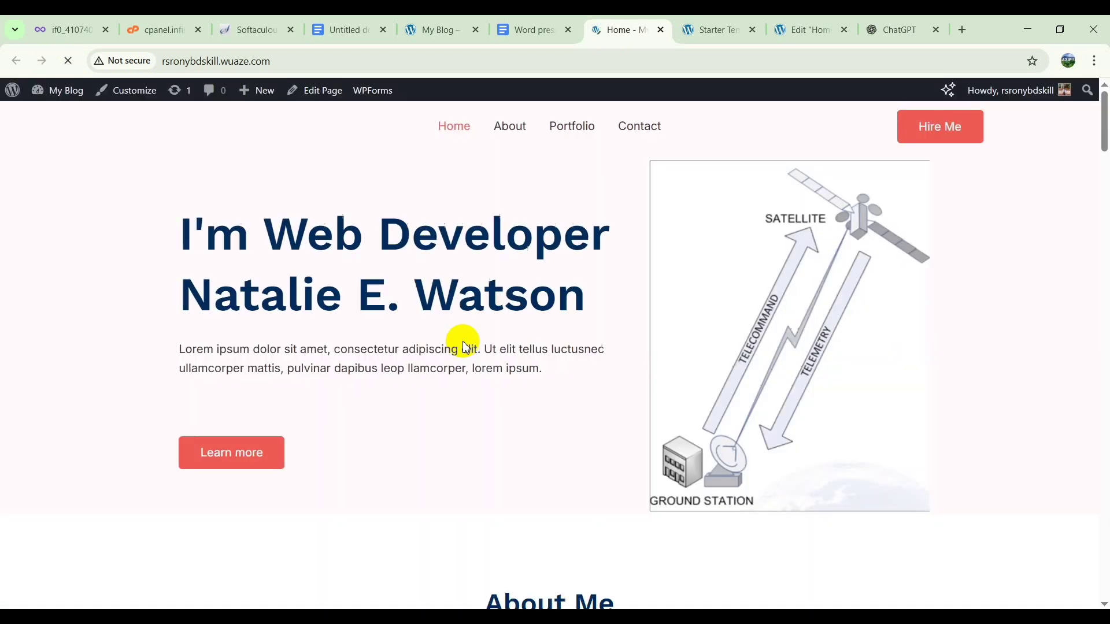
{"action": "scroll", "coordinate": [718, 342], "scroll_direction": "down", "scroll_amount": 2}
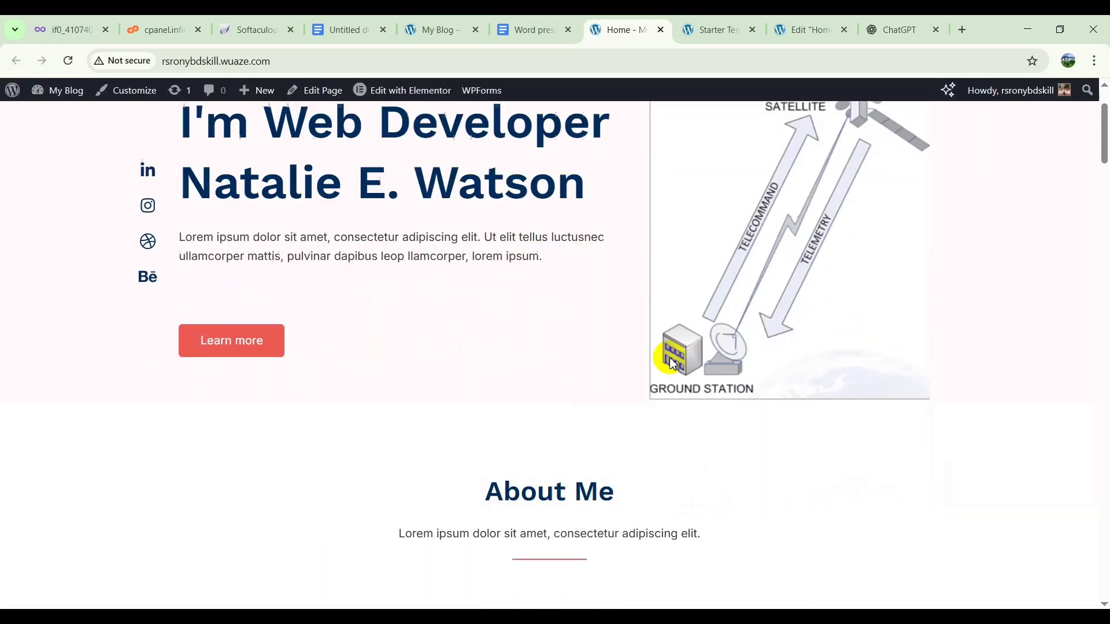
{"action": "scroll", "coordinate": [674, 347], "scroll_direction": "up", "scroll_amount": 2}
{"action": "scroll", "coordinate": [669, 359], "scroll_direction": "down", "scroll_amount": 5}
{"action": "scroll", "coordinate": [669, 363], "scroll_direction": "up", "scroll_amount": 5}
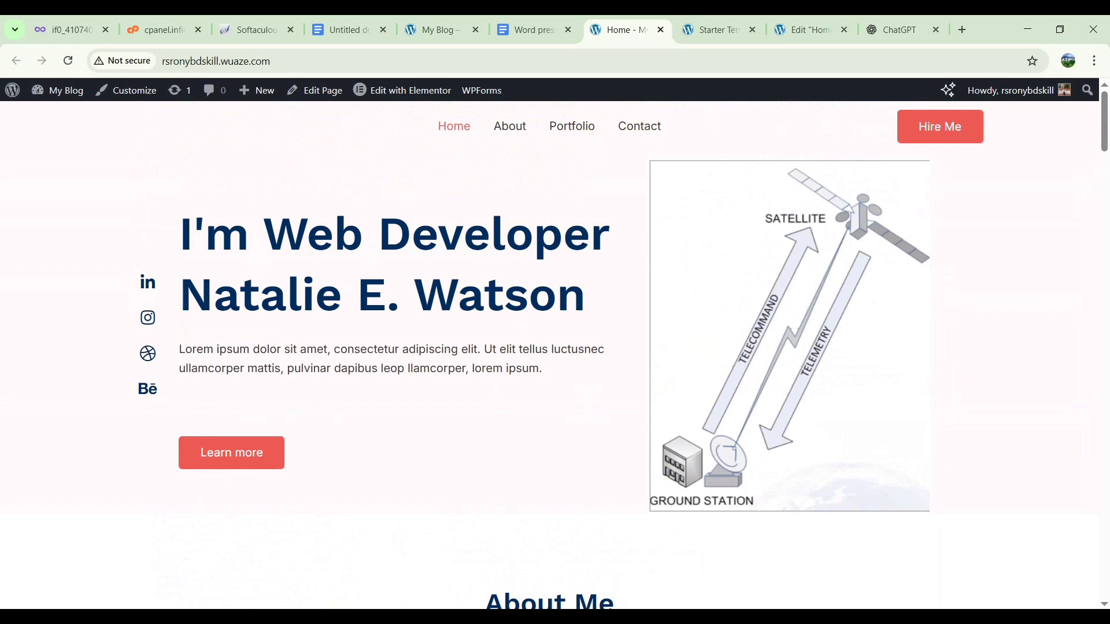
{"action": "left_click", "coordinate": [946, 620]}
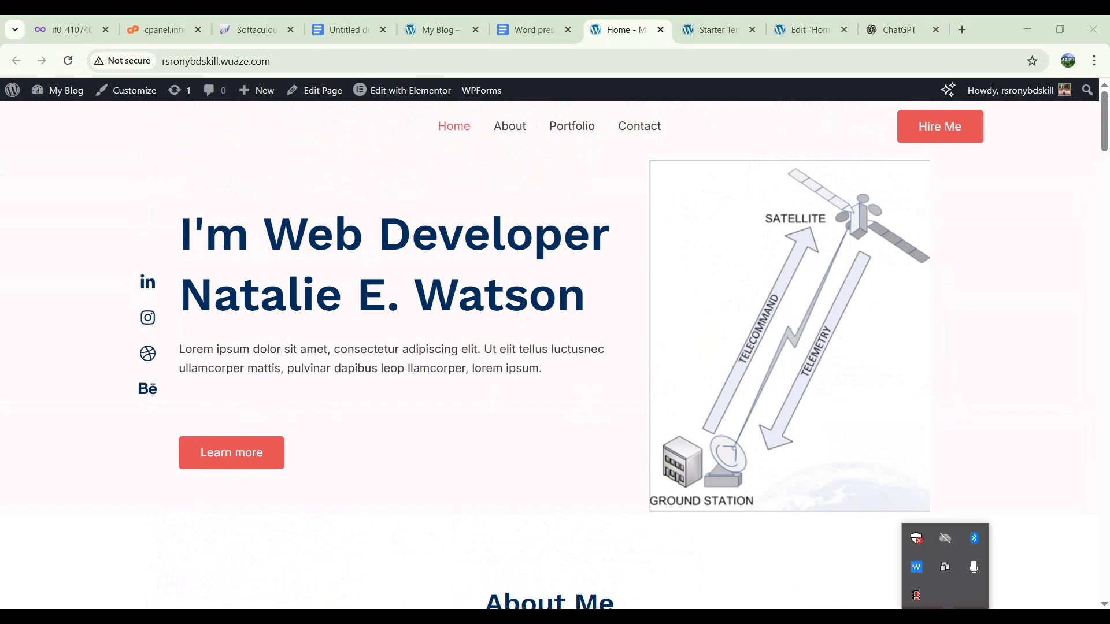